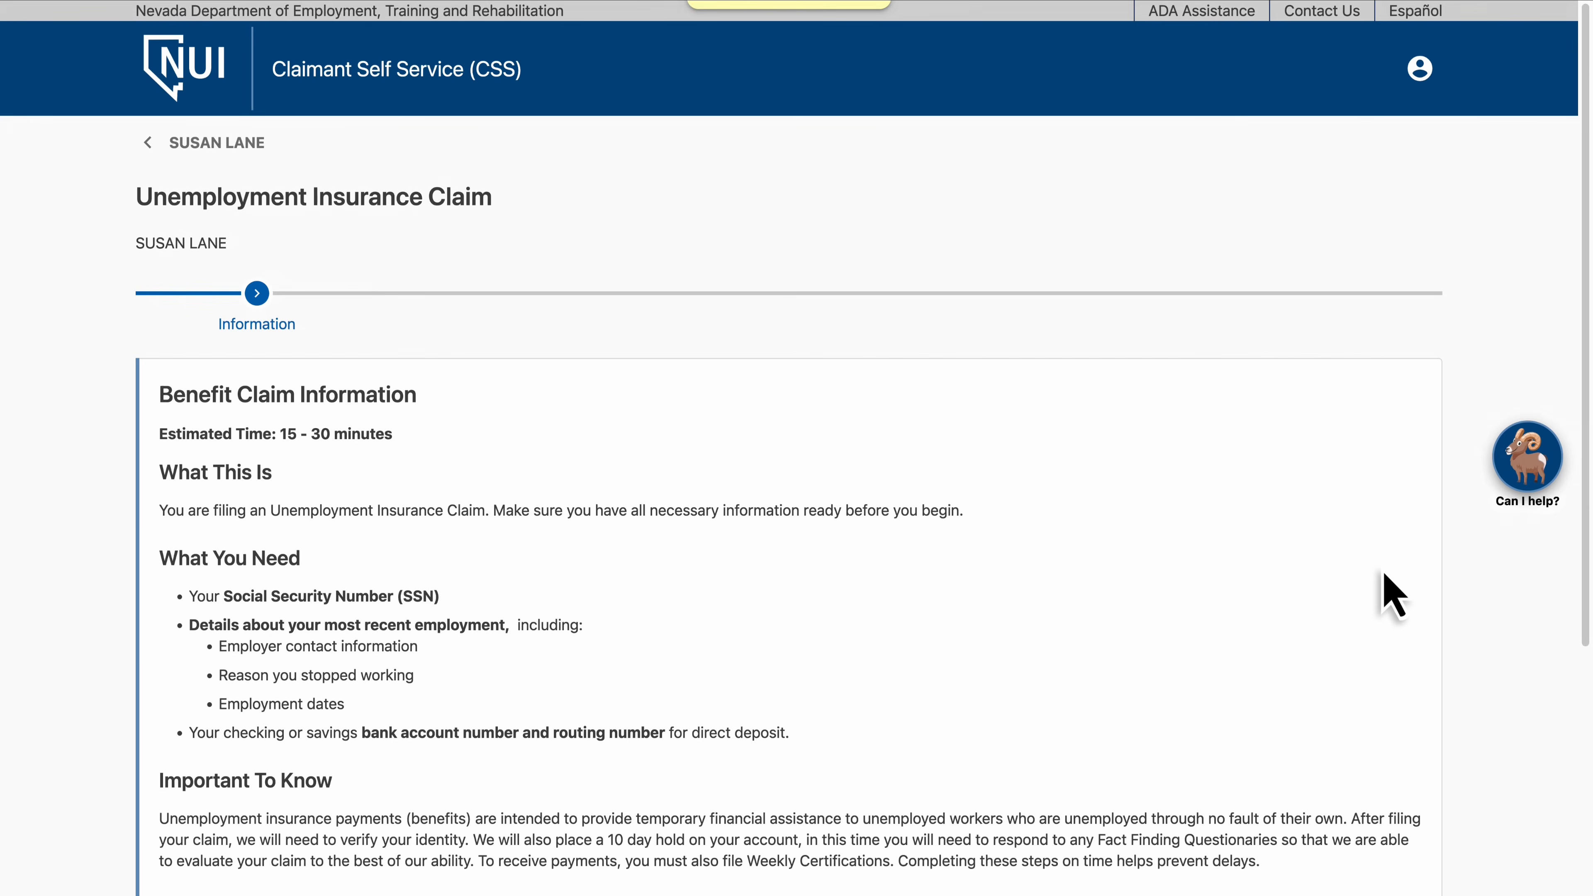
Move past the Benefit Claim Information page to start the claim
scroll(1389, 592, "down", 5)
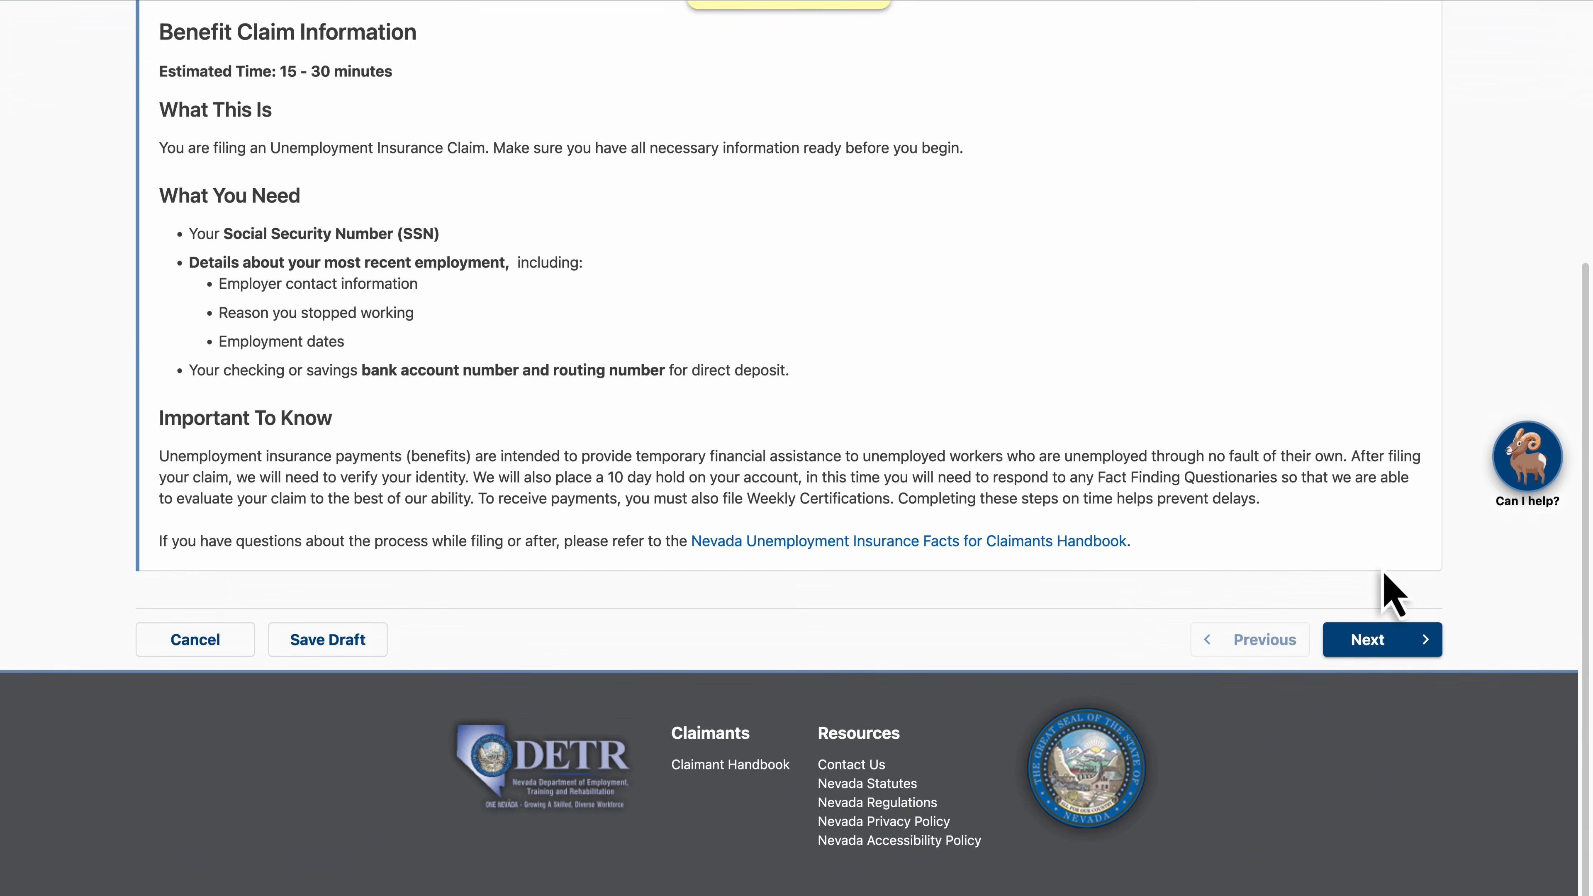
left_click(1404, 648)
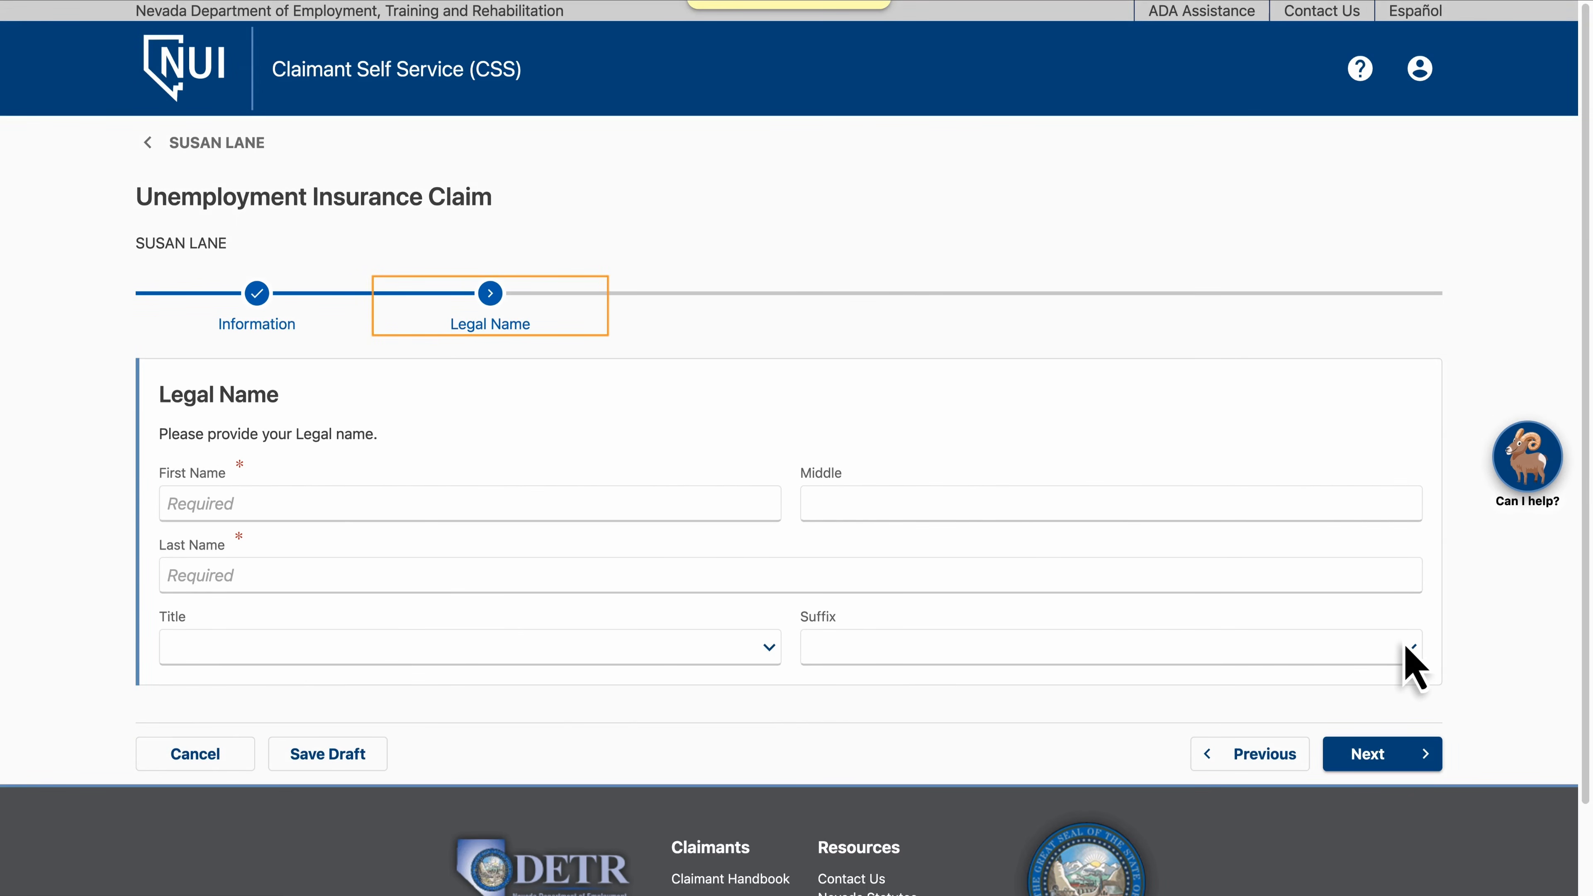
Enter the claimant's legal first and last name and continue
left_click(554, 512)
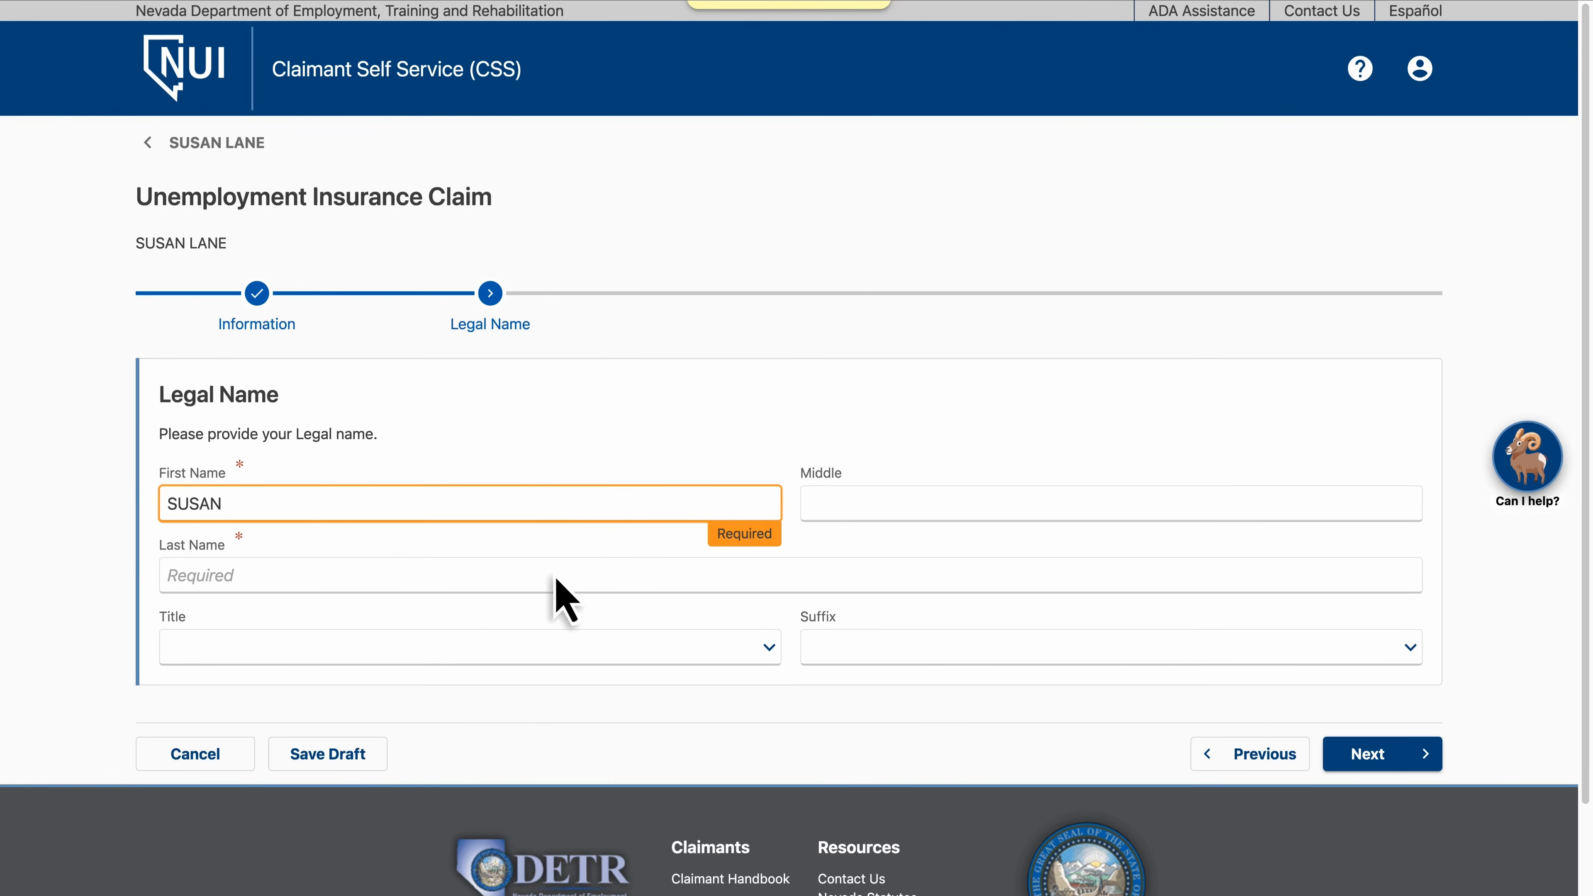
left_click(555, 576)
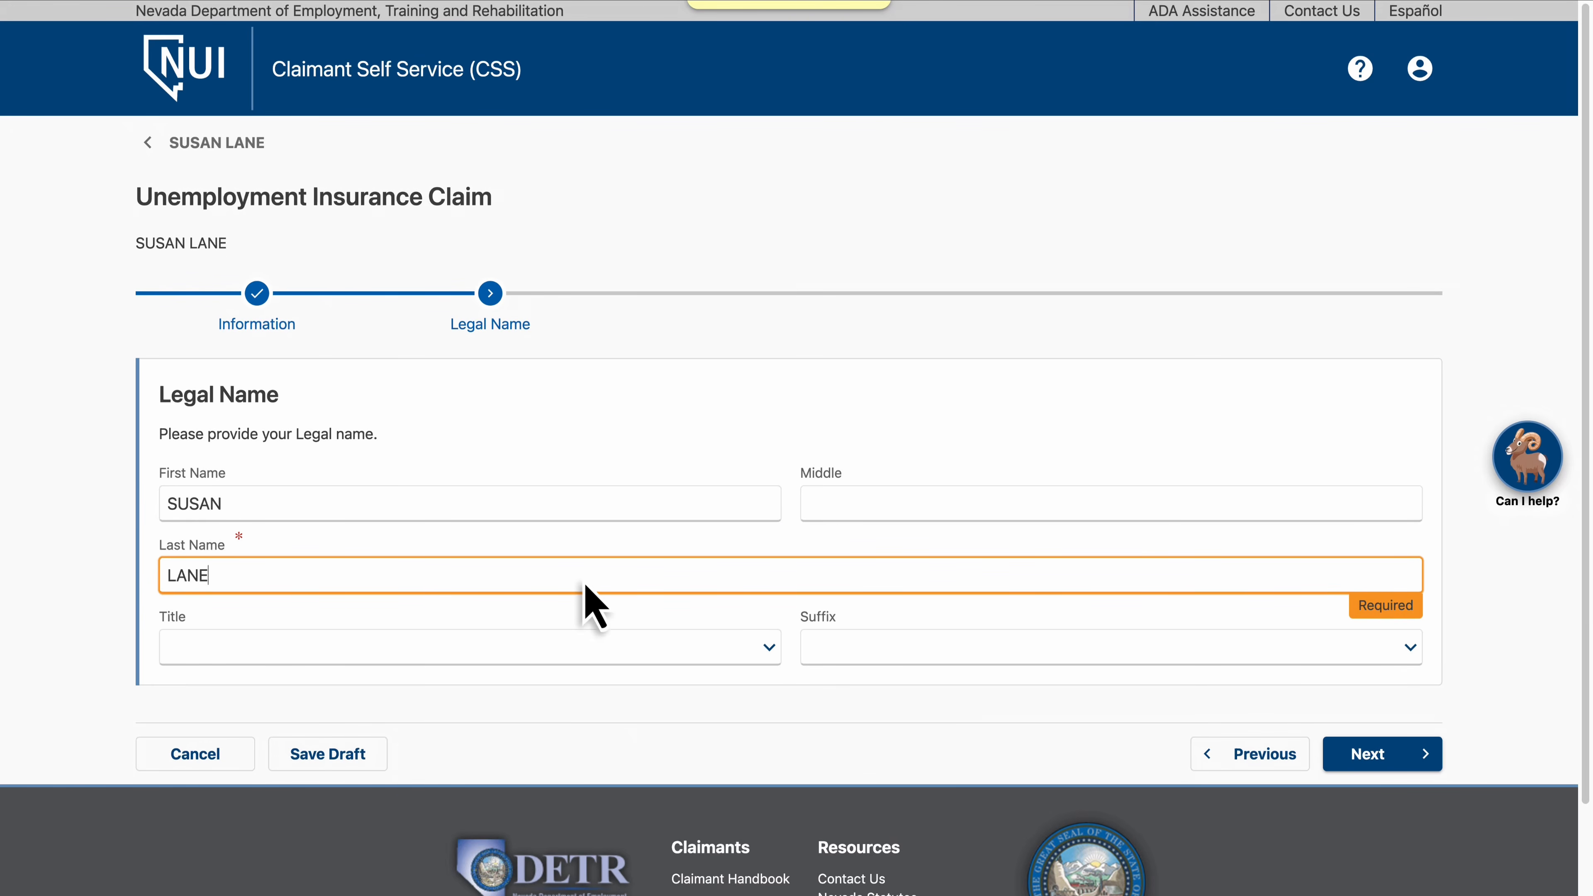
left_click(1377, 757)
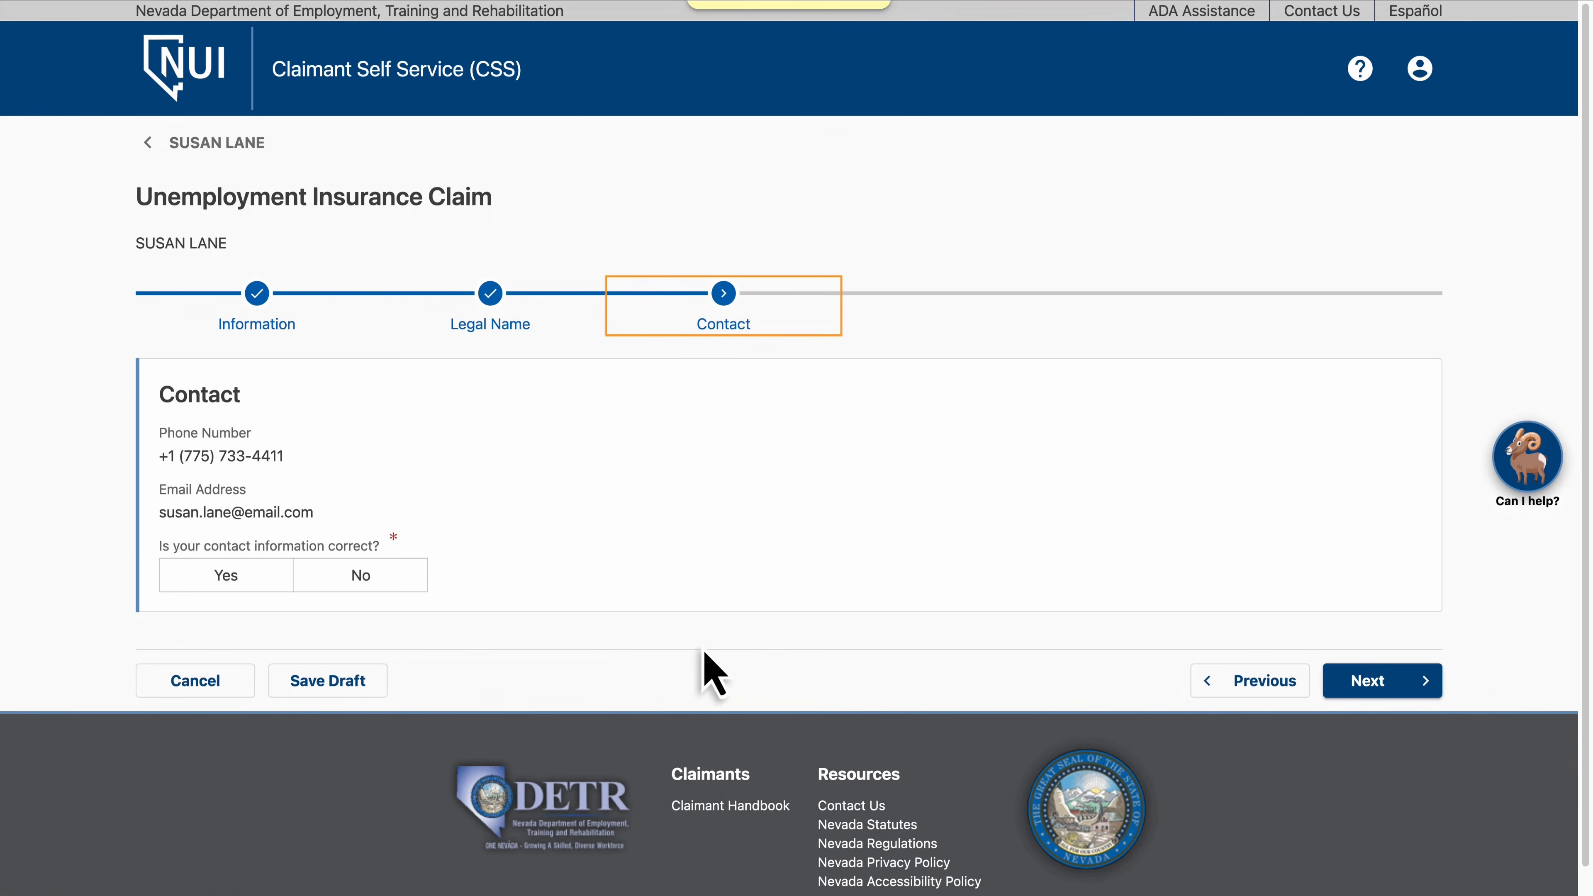
Confirm that the shown contact information is correct and continue
left_click(227, 576)
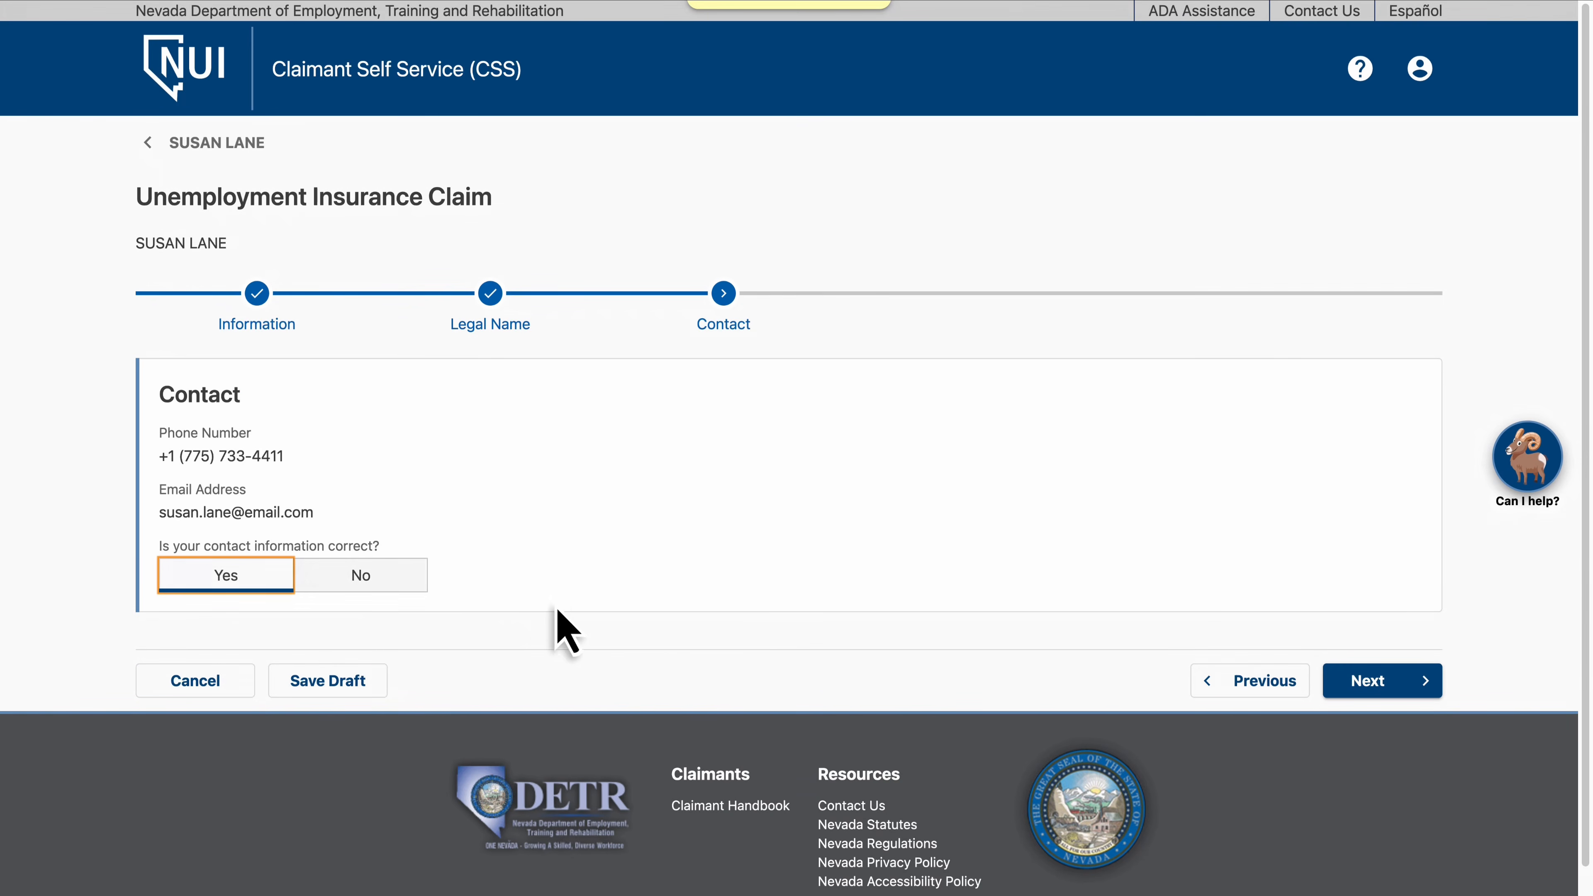
left_click(1377, 687)
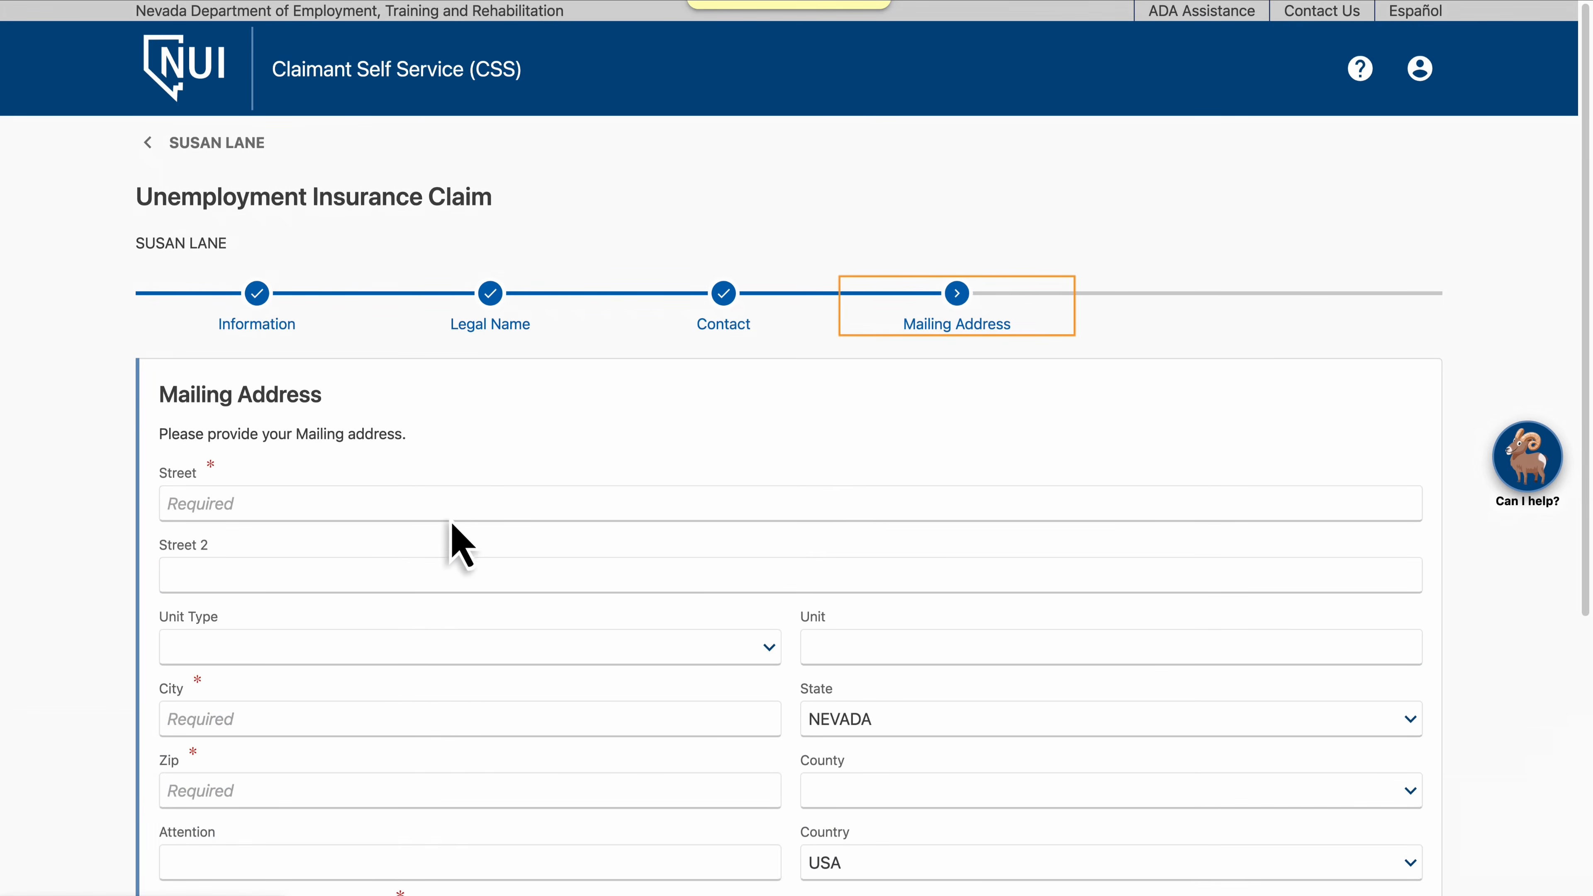
Fill in the claimant's mailing street, city and ZIP code, verify the address, and continue
left_click(336, 504)
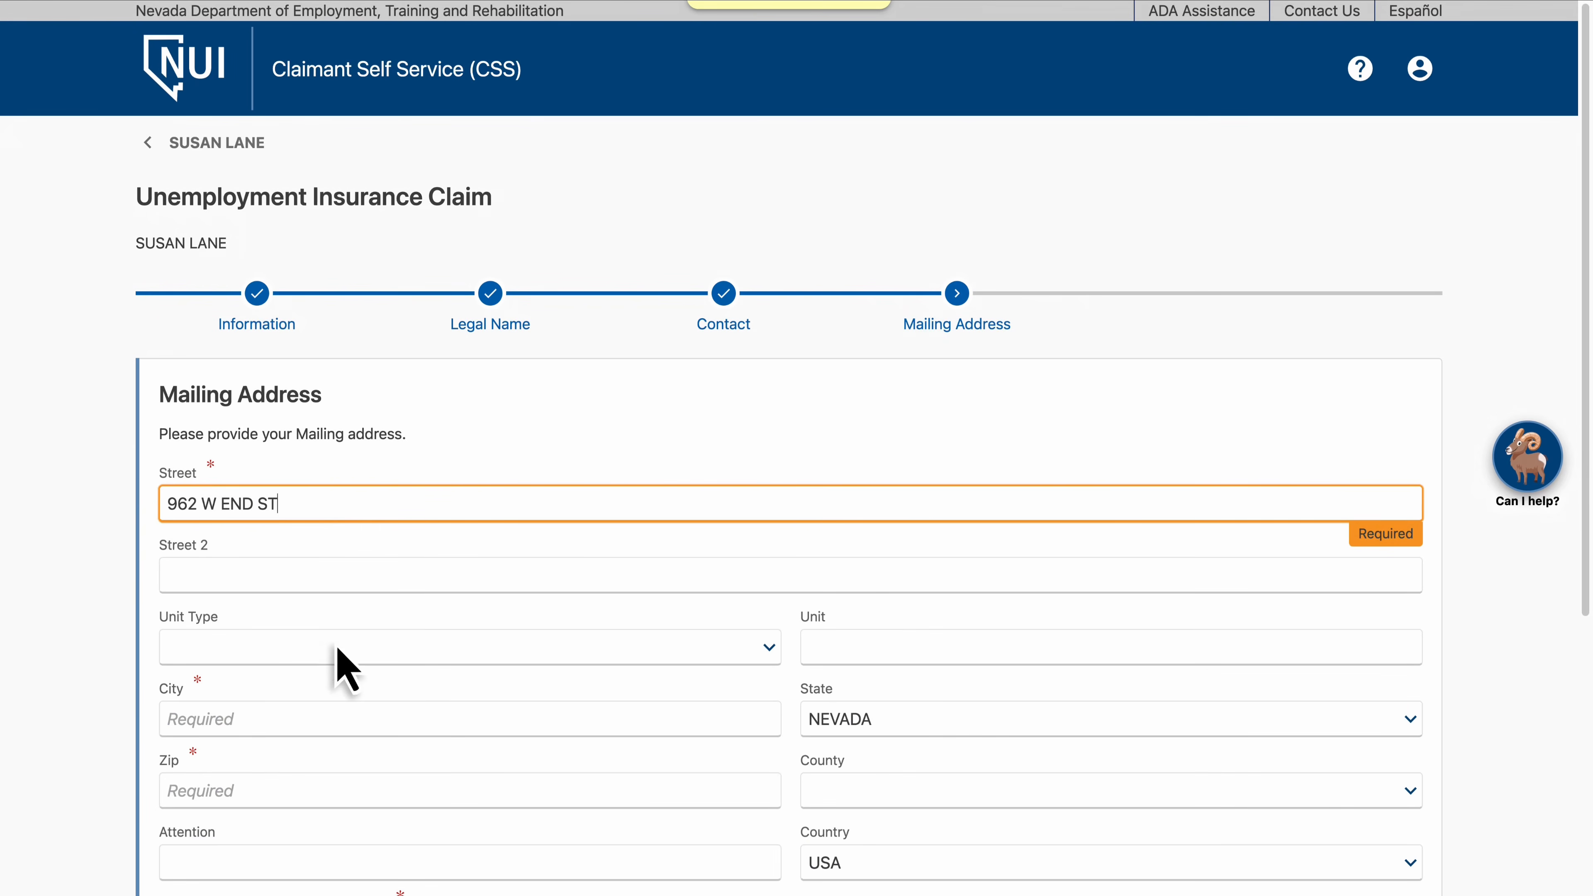
left_click(337, 719)
type("CARSON CITY")
left_click(337, 792)
type("89701")
scroll(337, 792, "down", 5)
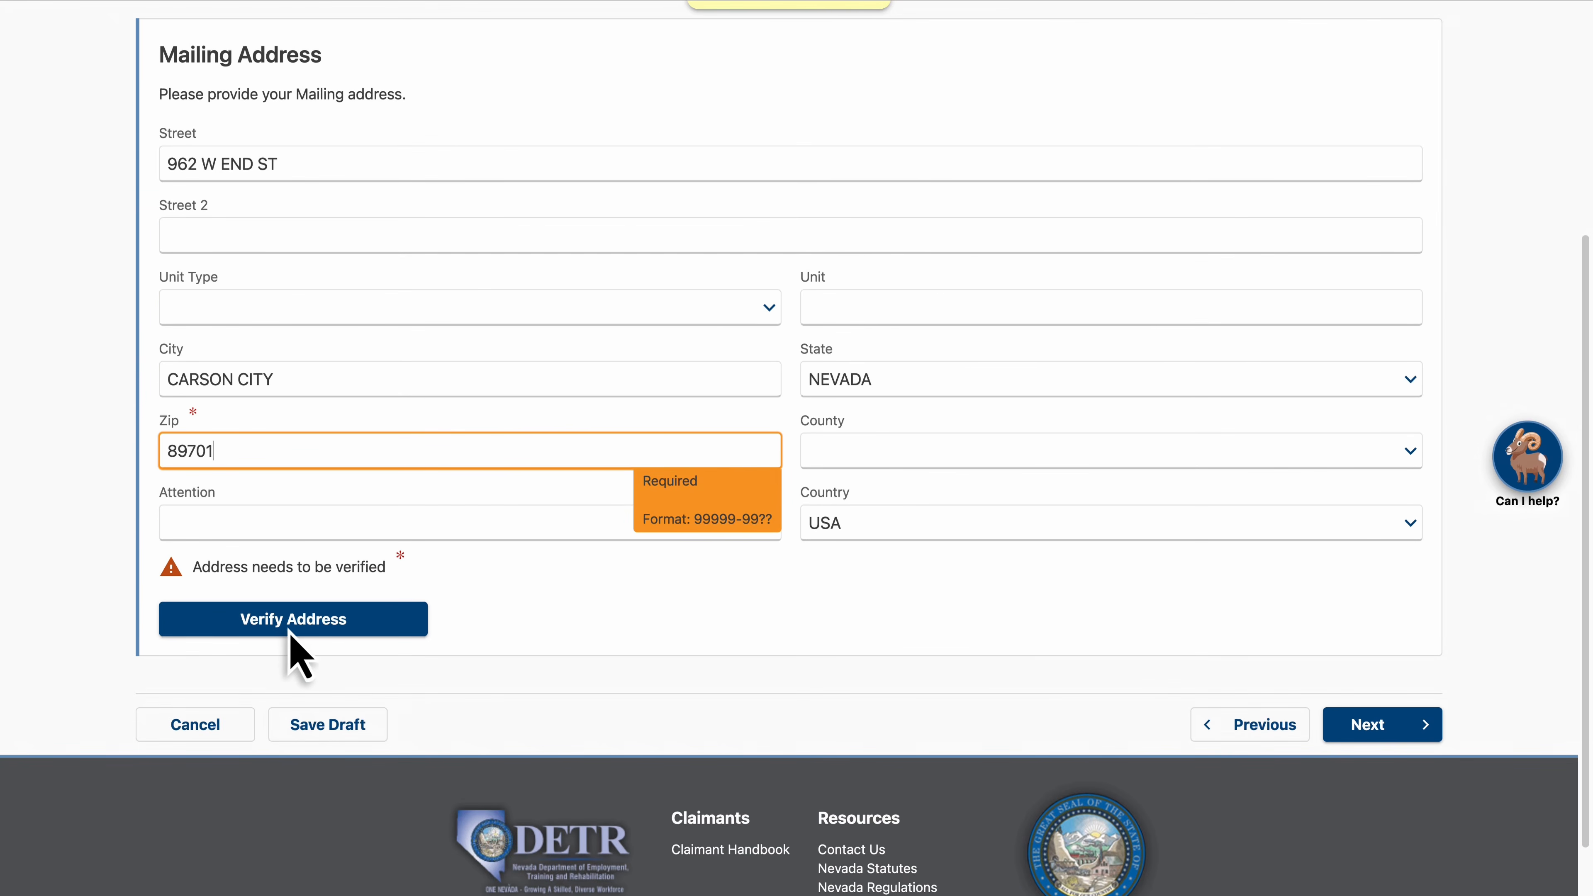
left_click(288, 621)
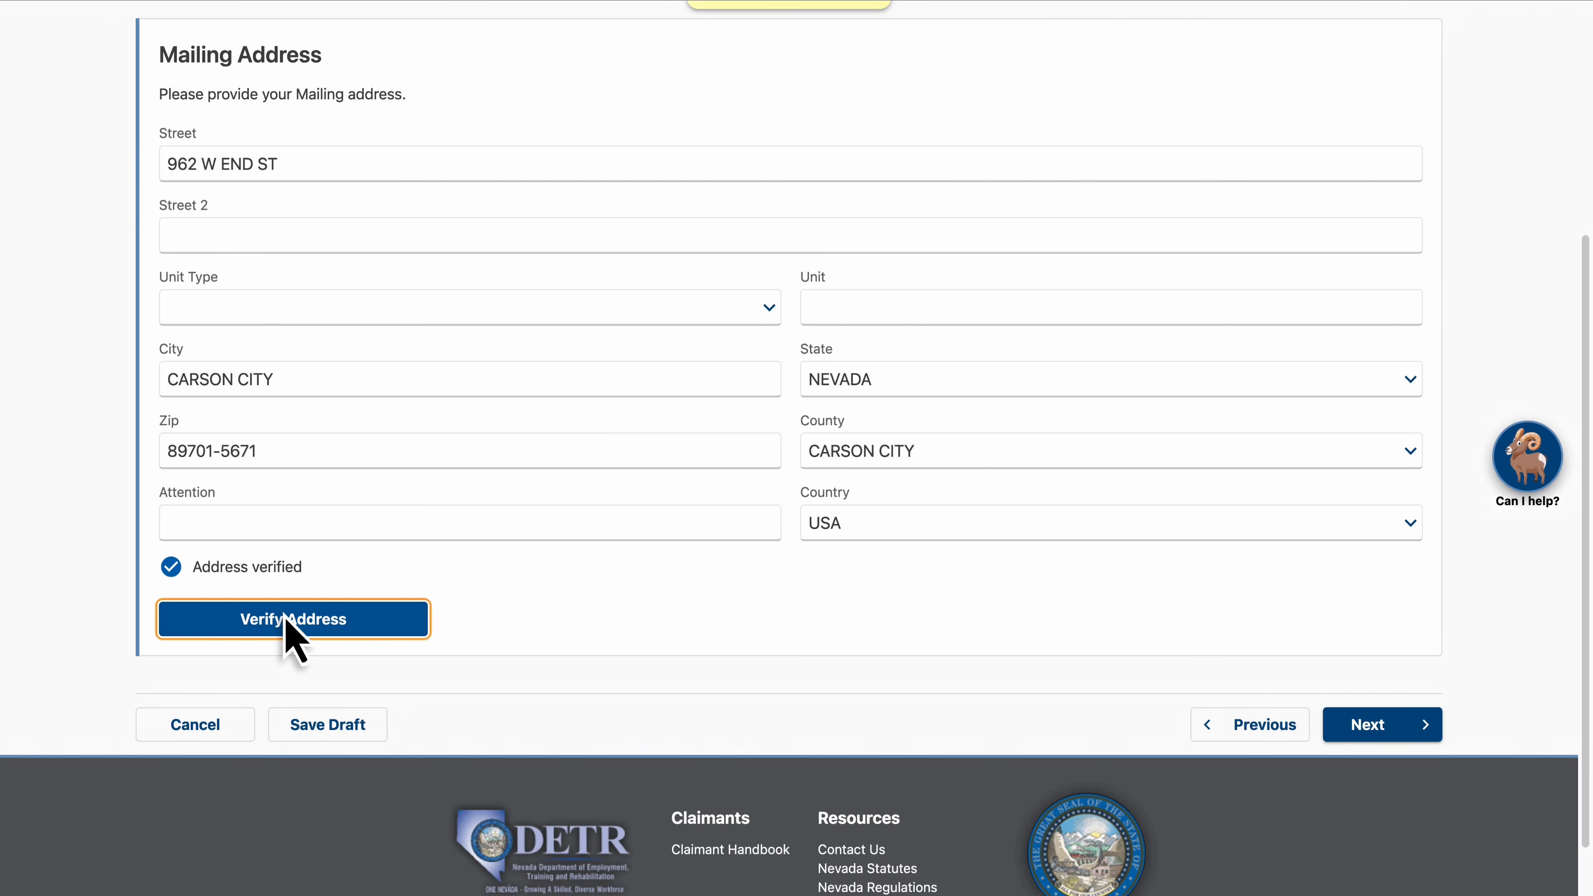
left_click(1382, 726)
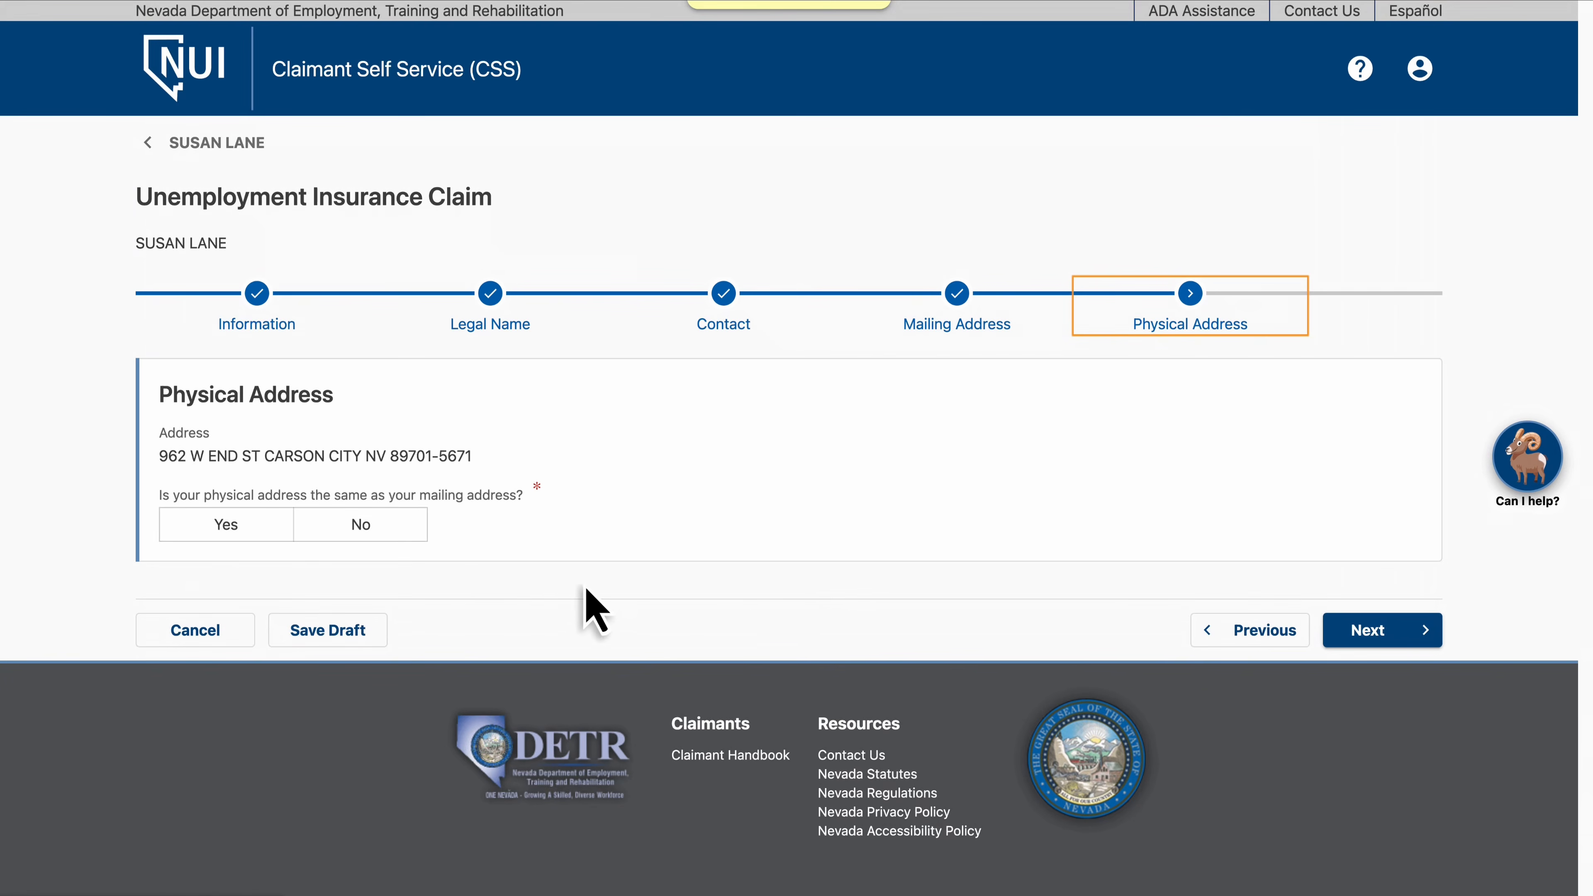
Confirm the physical address matches the mailing address, then keep English as the language preference and continue
left_click(234, 539)
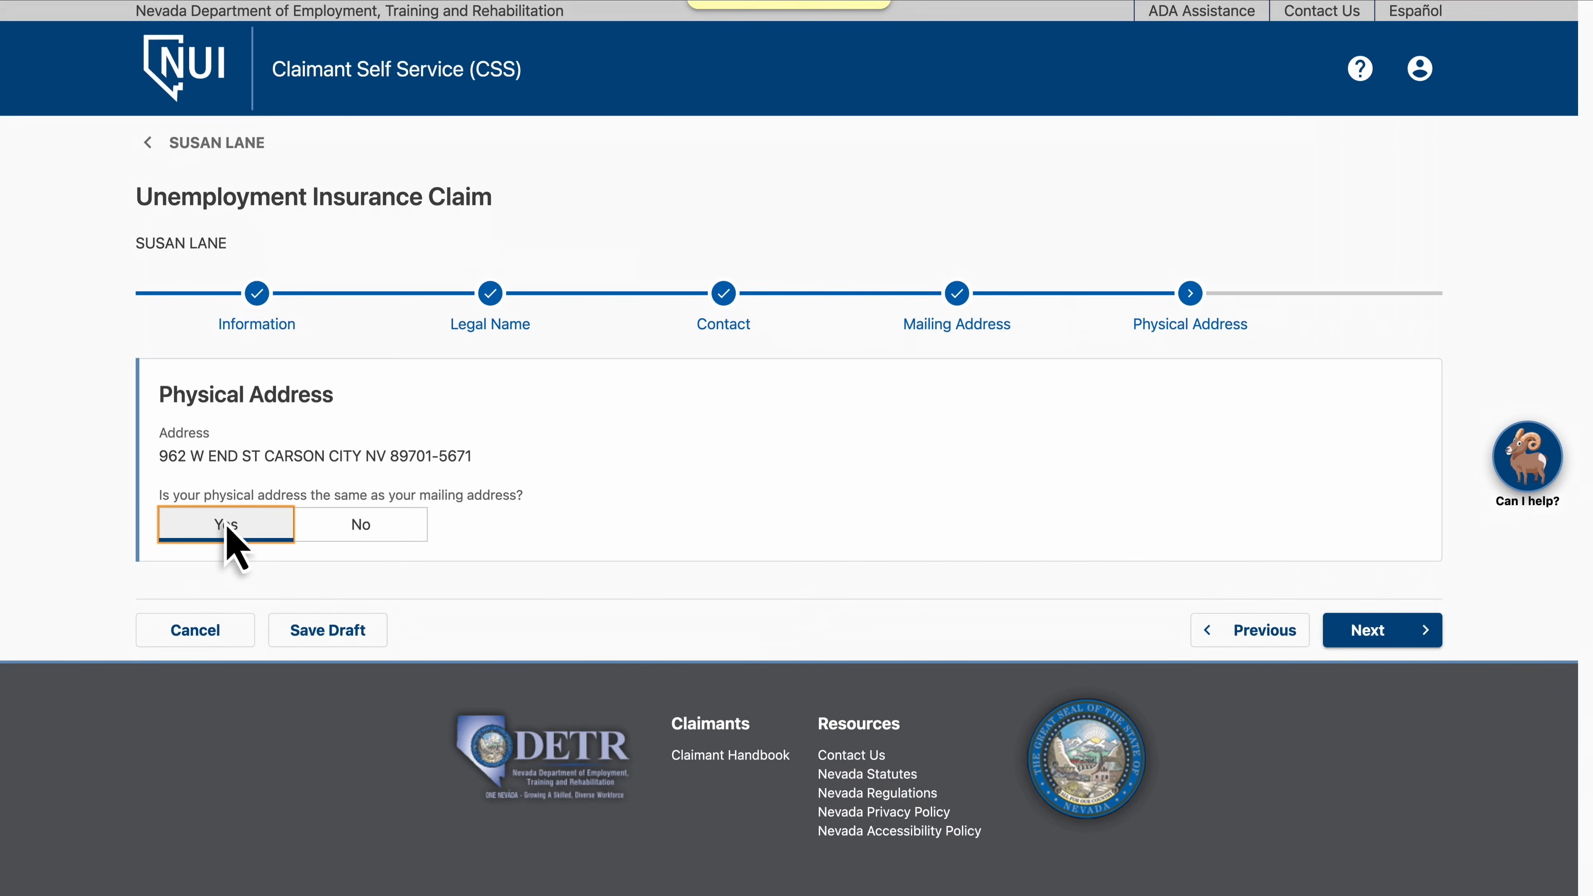
left_click(1383, 633)
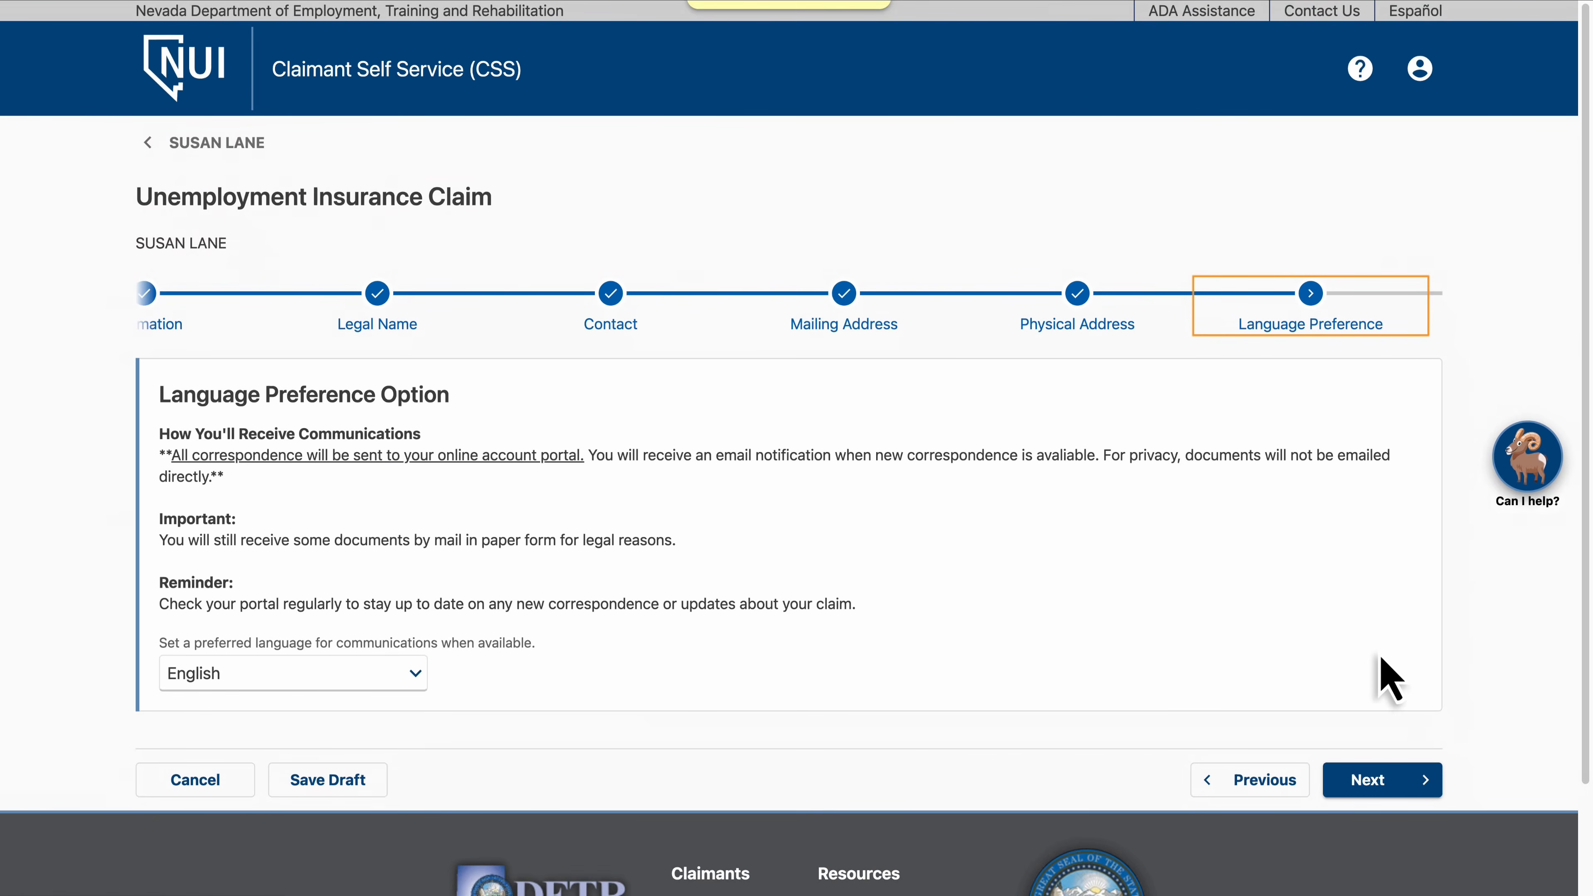
left_click(1380, 782)
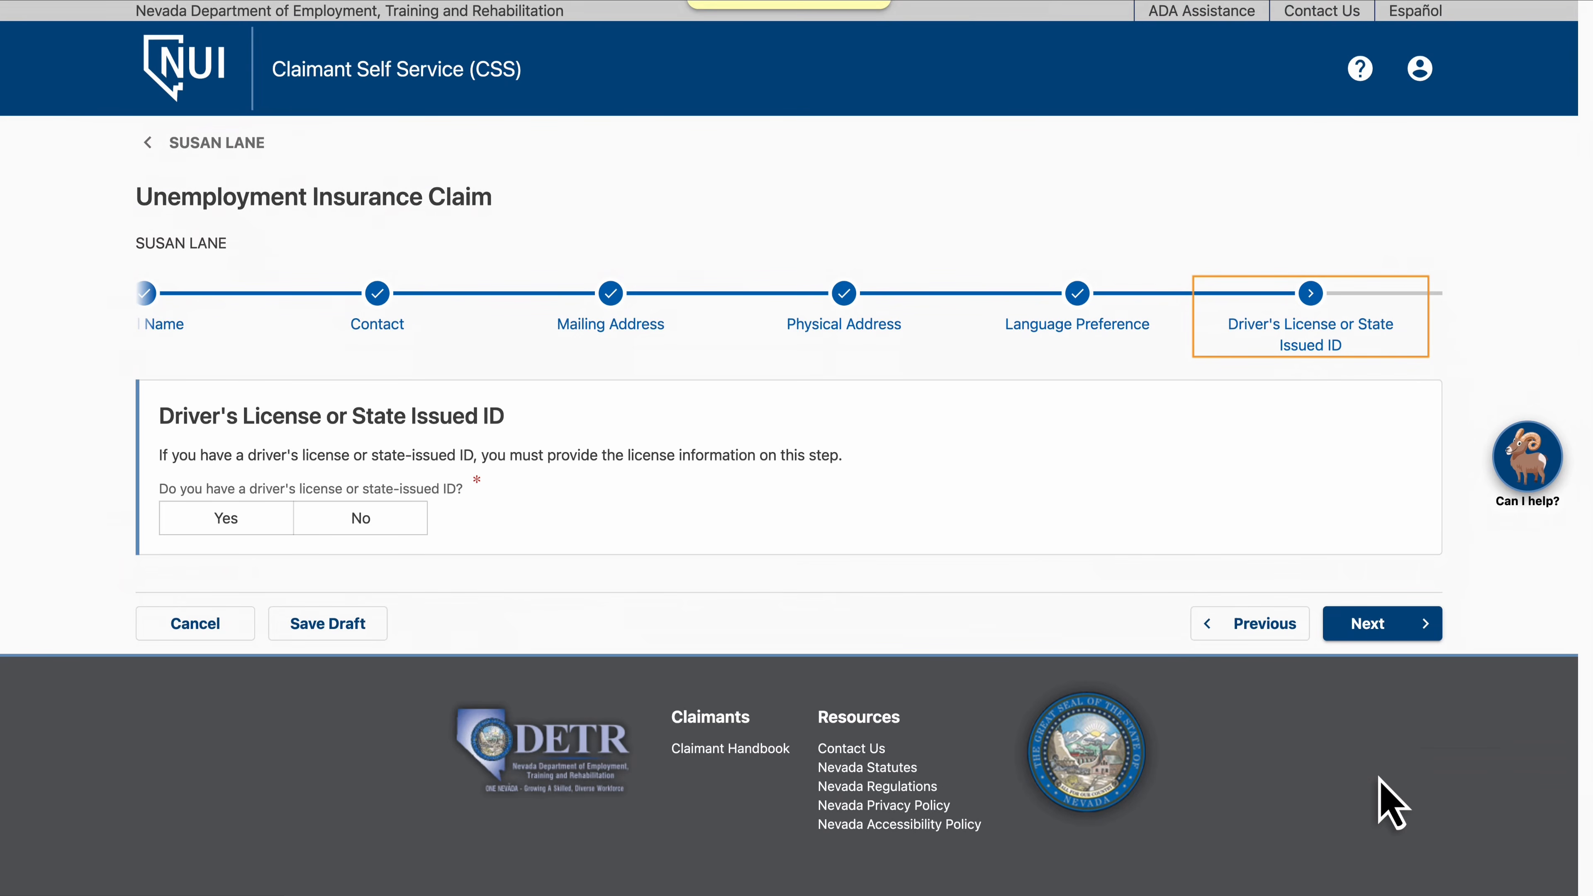
Indicate having a driver's license, enter its ID number, expiration date and issued date, and continue
left_click(228, 522)
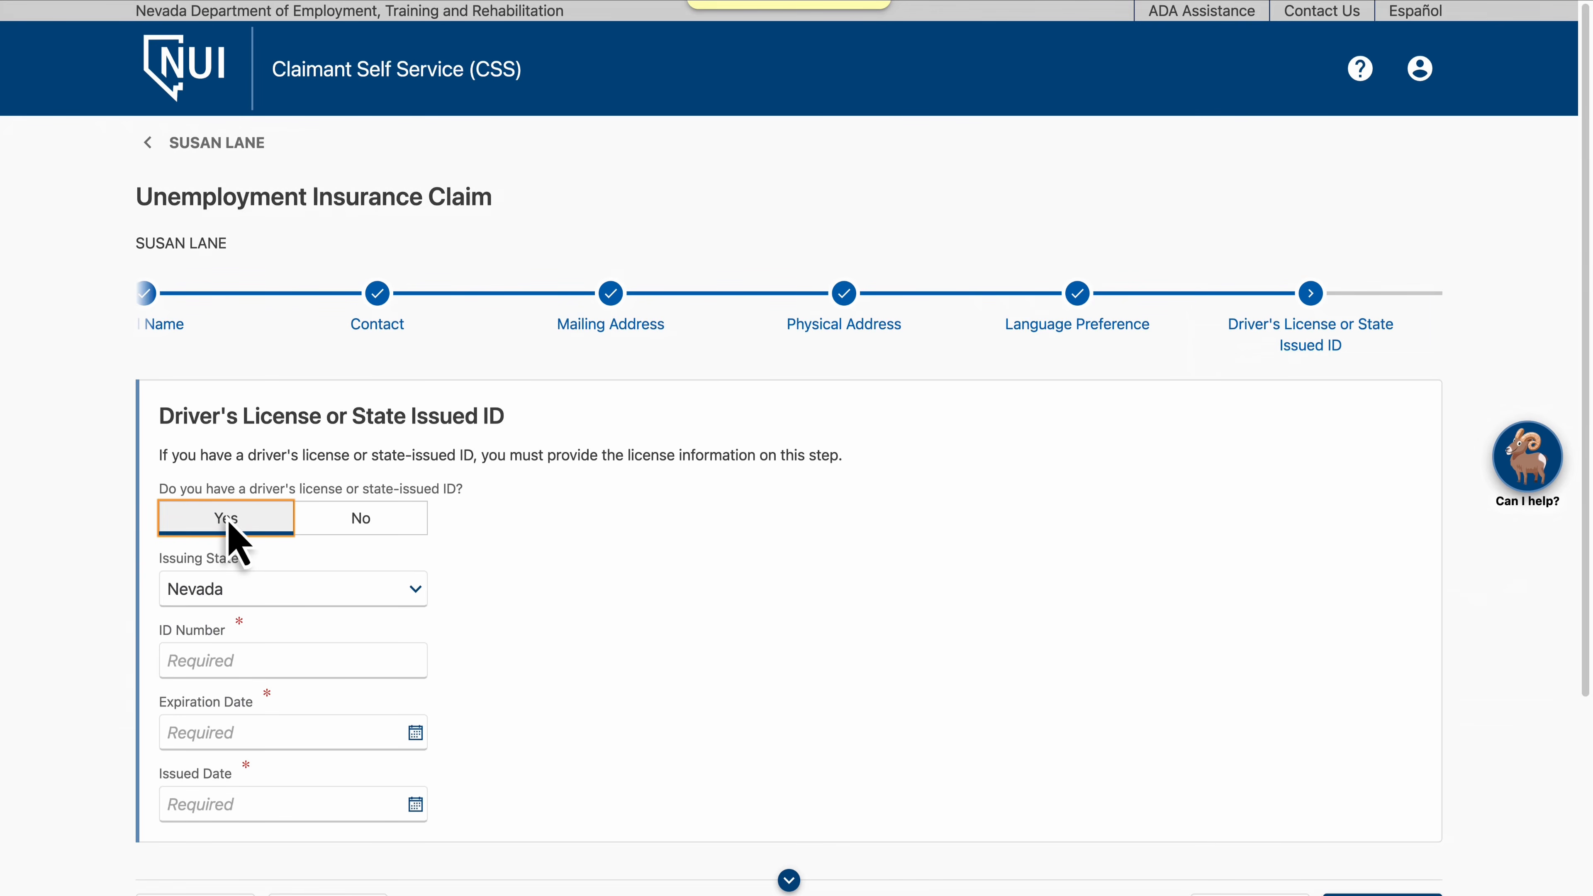
left_click(300, 660)
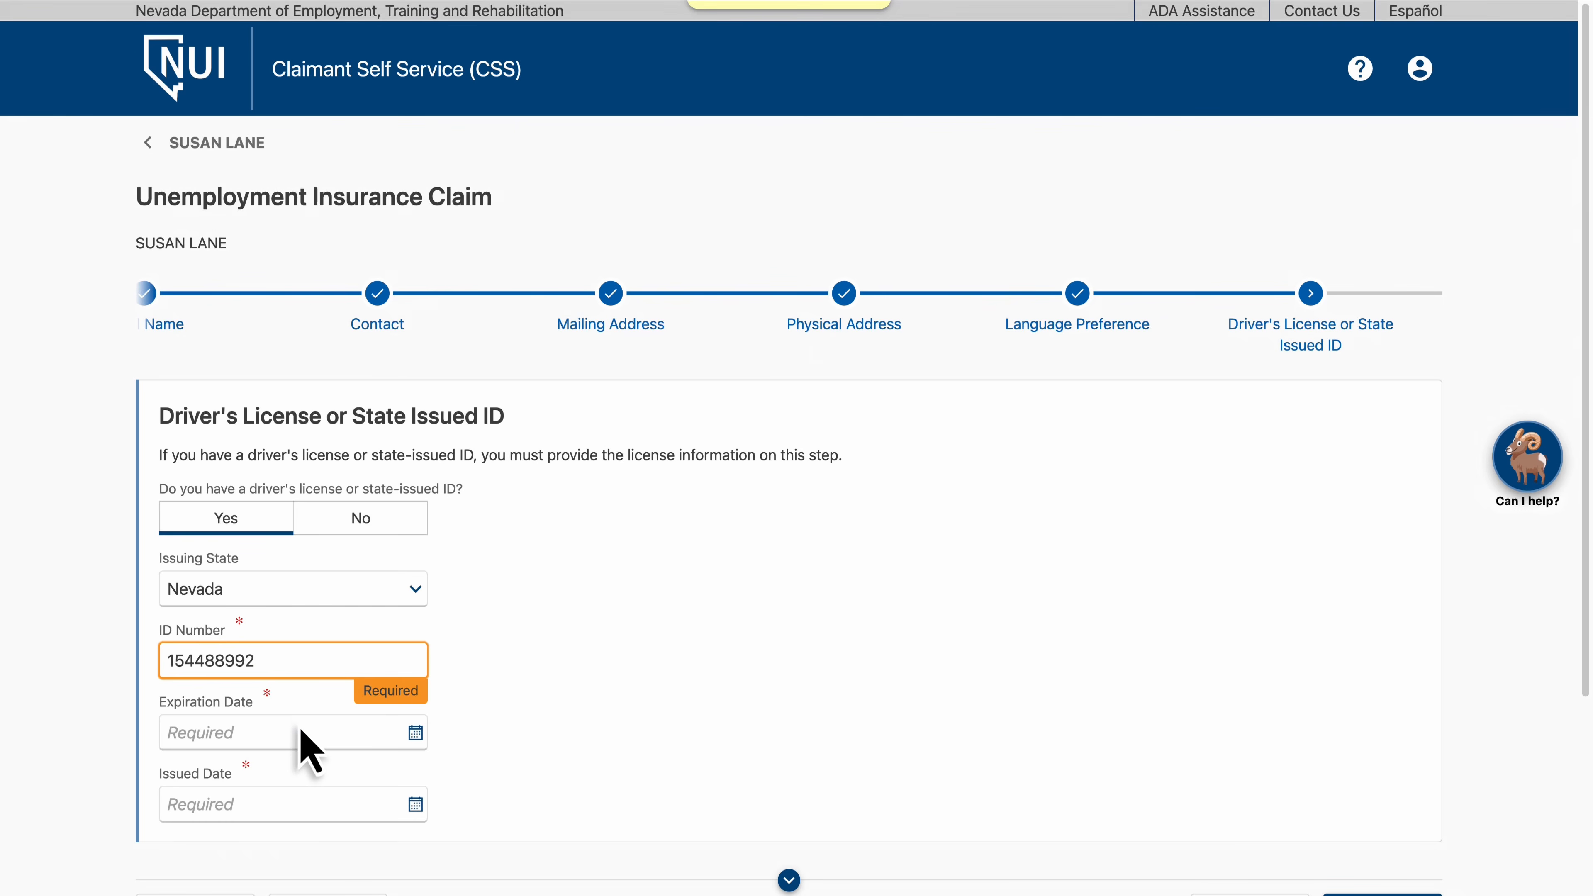
left_click(300, 732)
type("11182030")
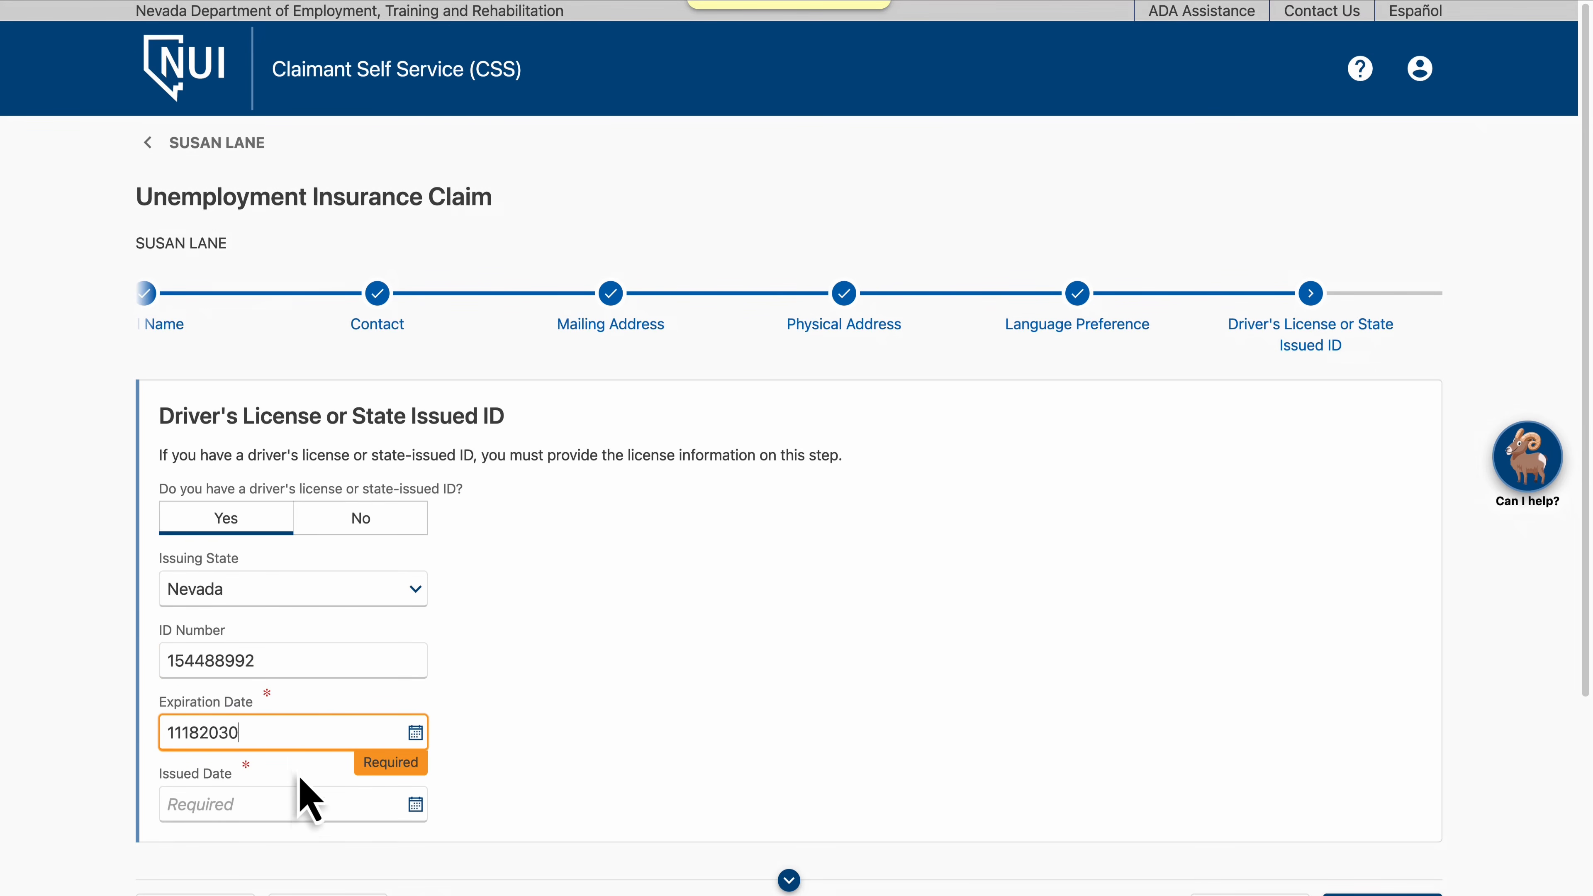
left_click(300, 804)
type("11182022")
scroll(302, 816, "down", 5)
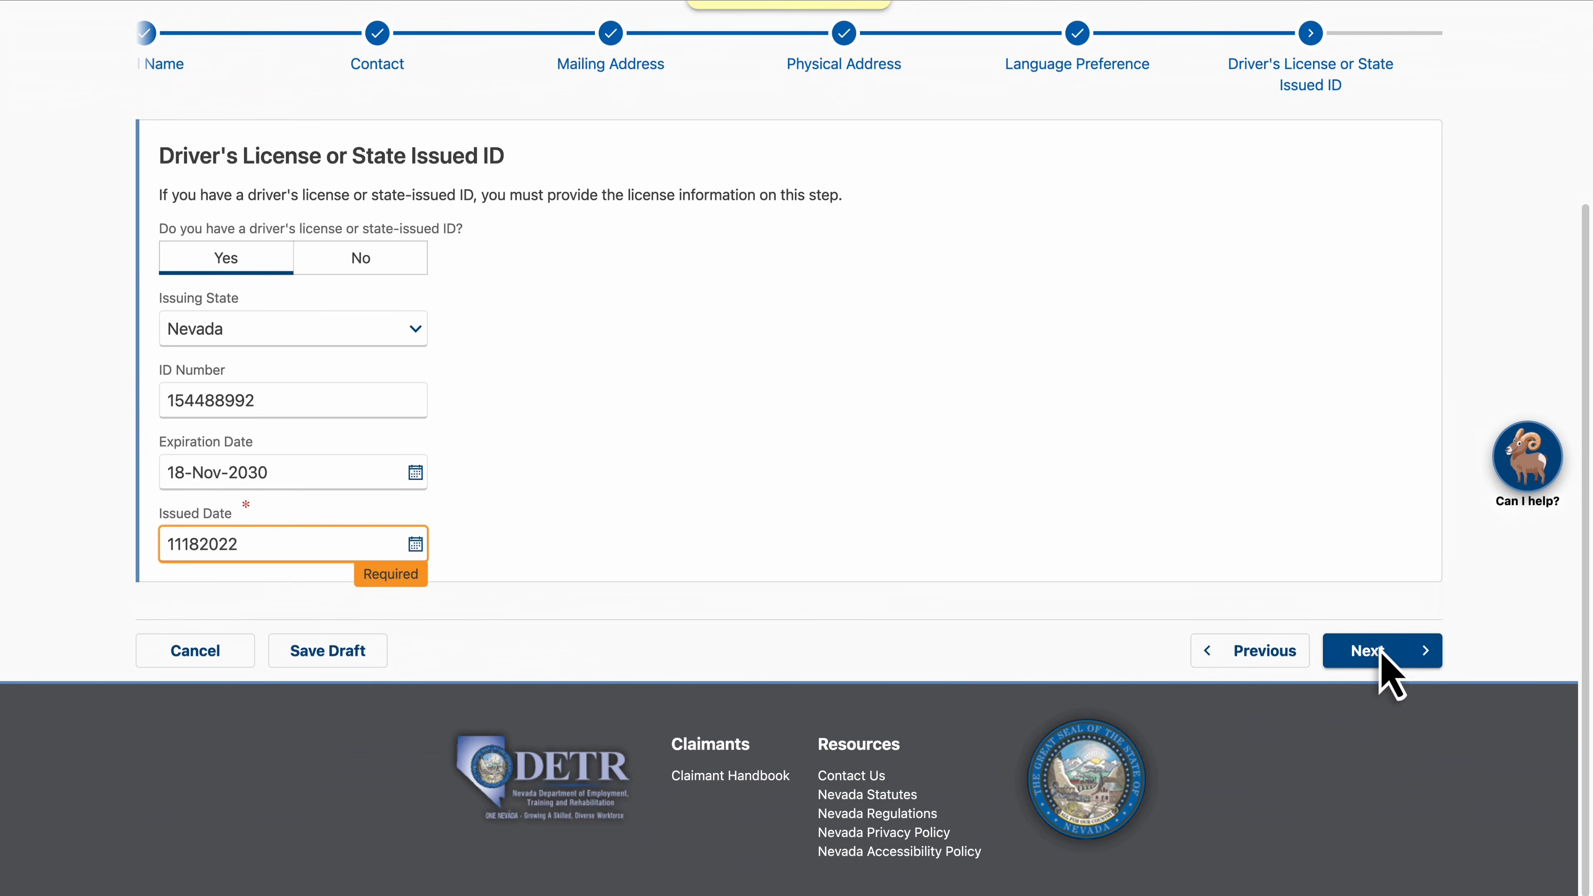
left_click(1381, 653)
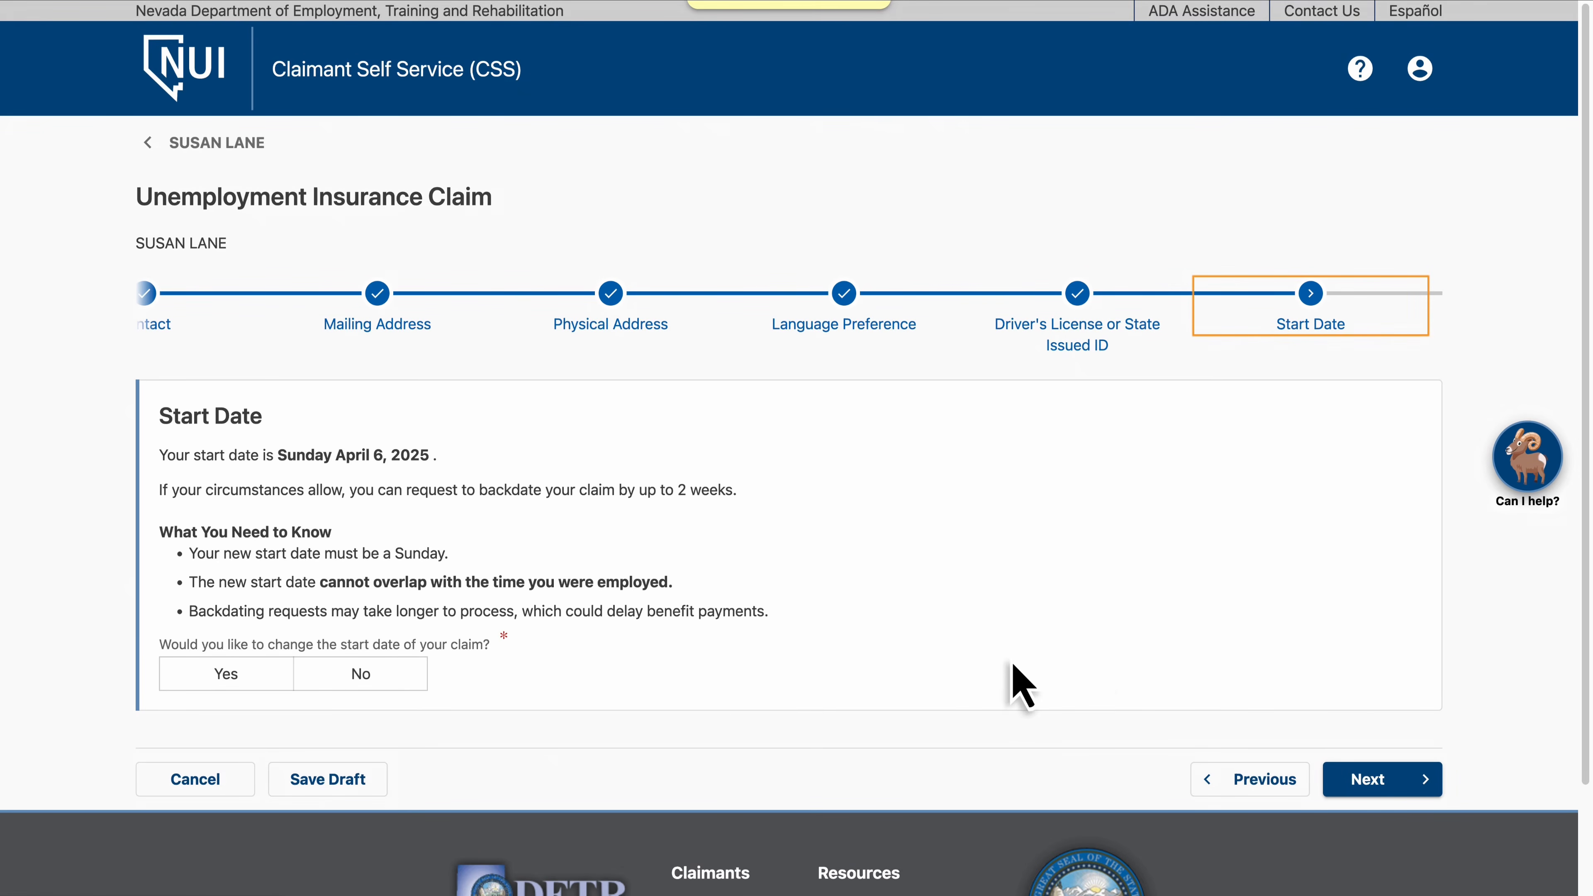
Decline changing the claim's start date and continue
left_click(364, 684)
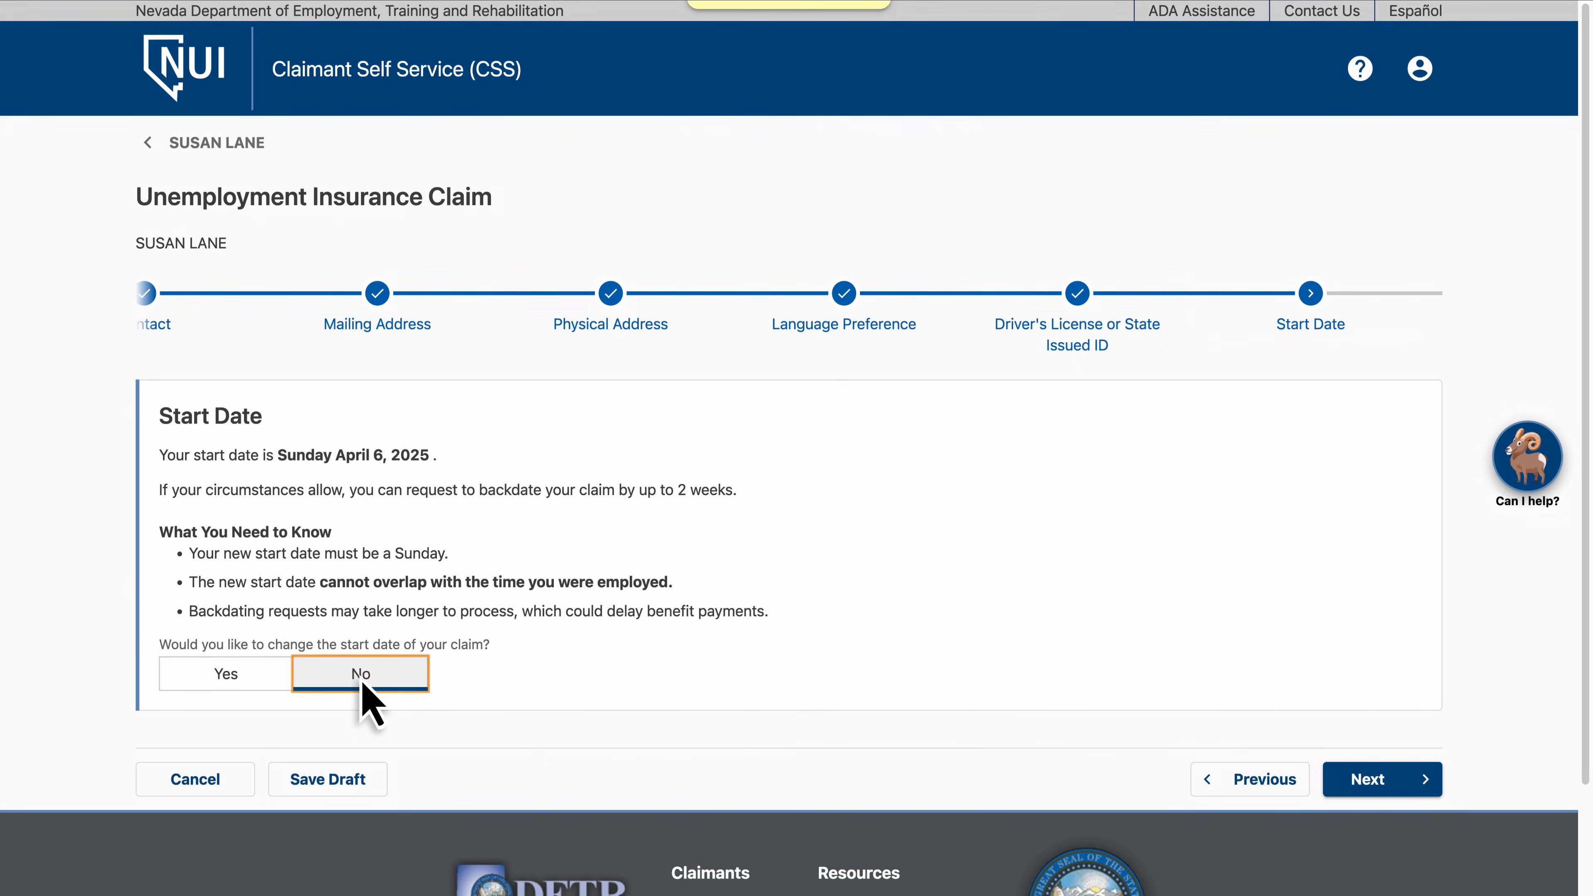
left_click(1386, 782)
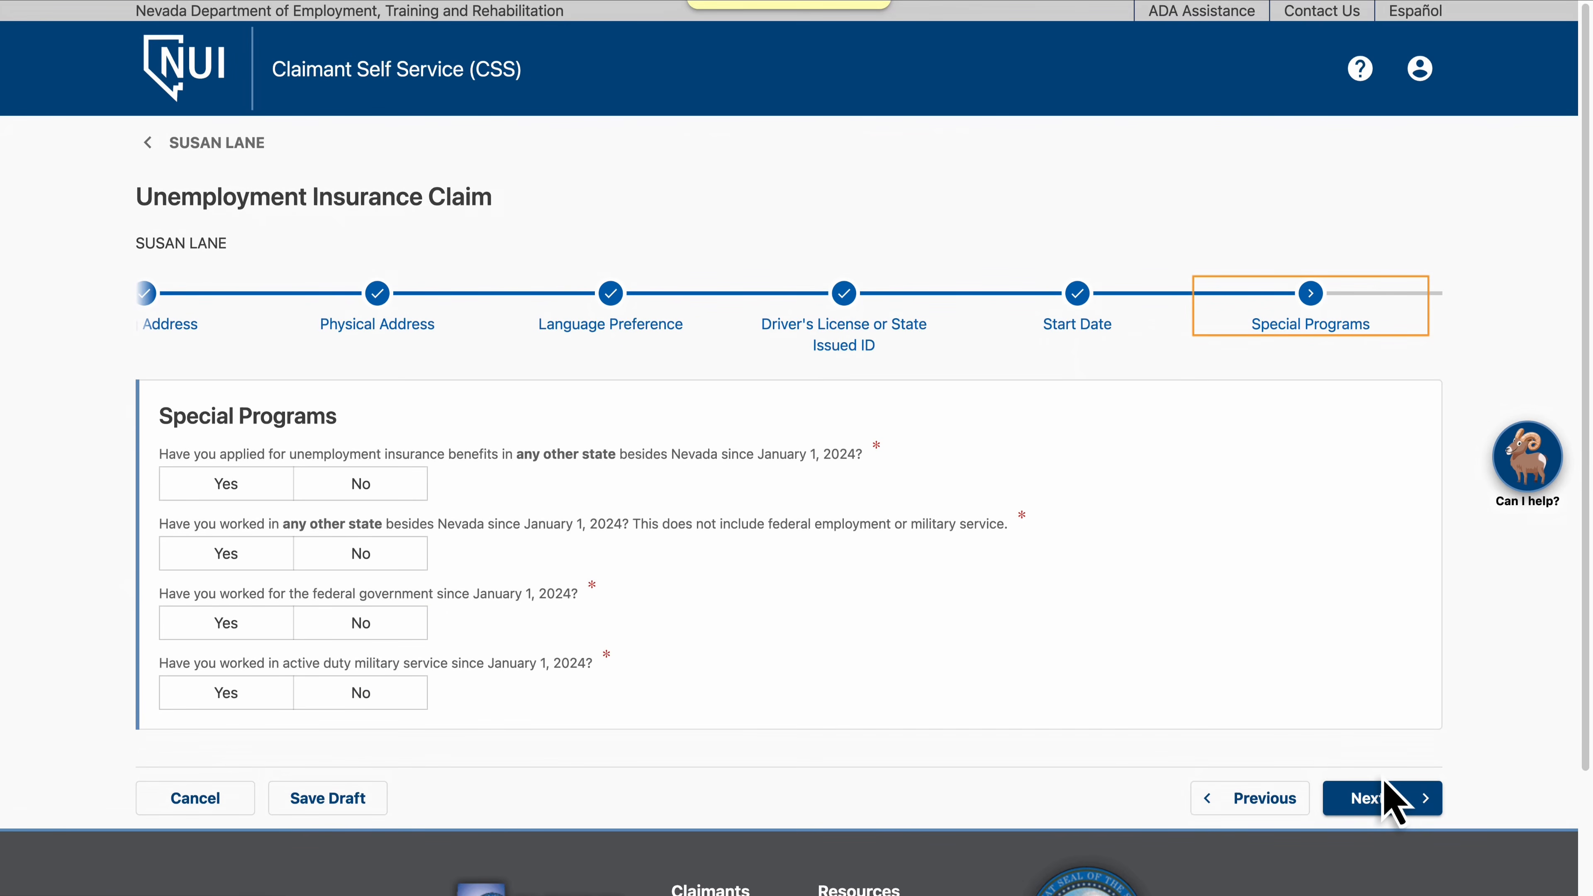
Answer No to all four Special Programs questions and continue
left_click(361, 486)
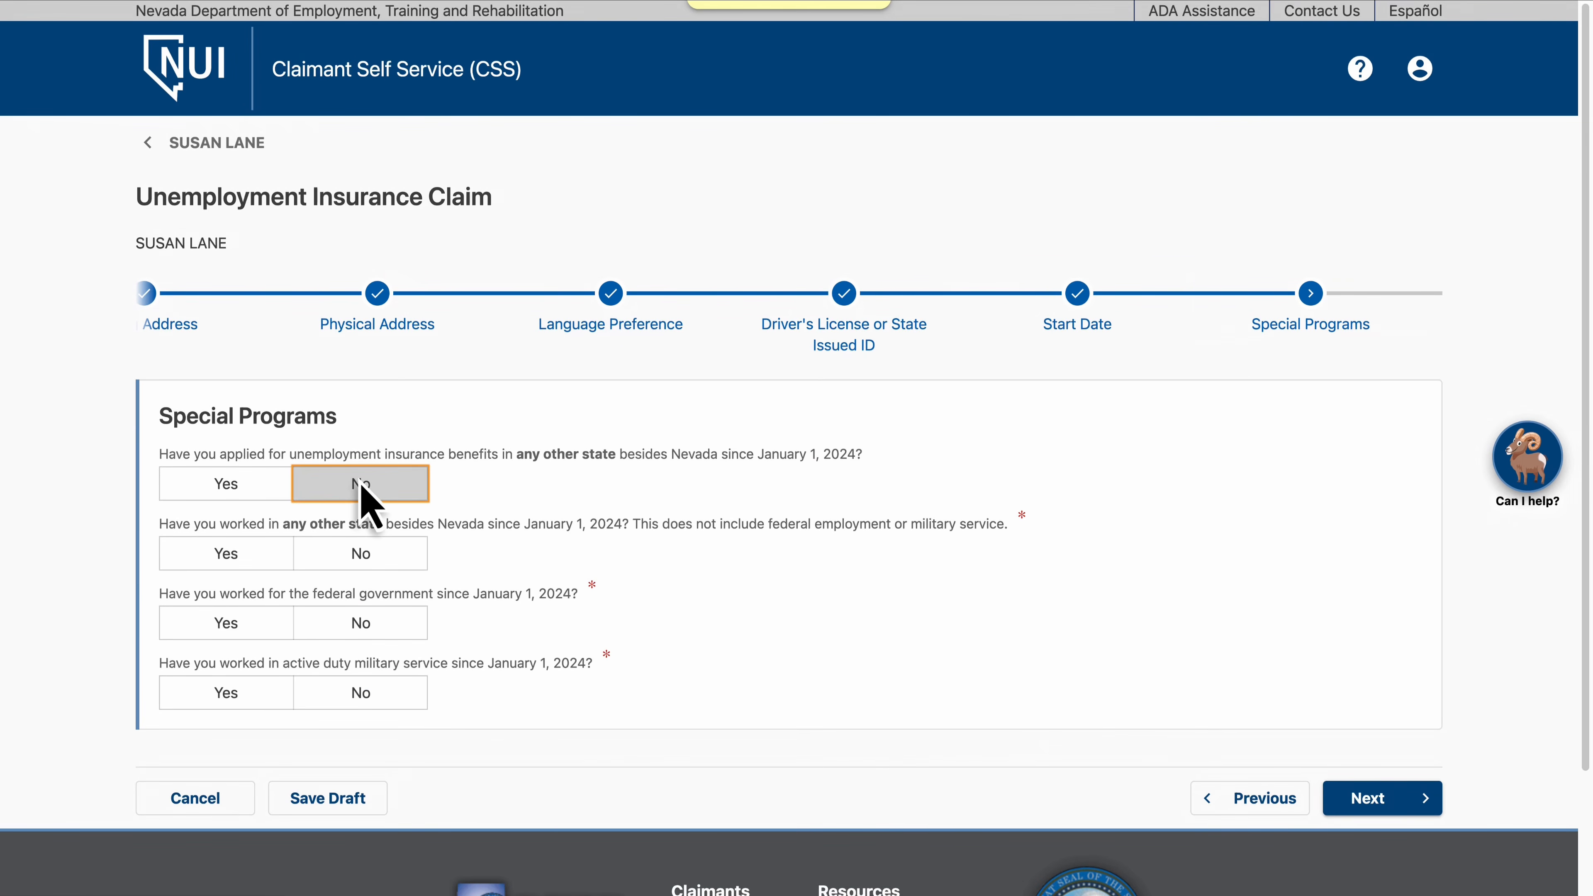
left_click(363, 553)
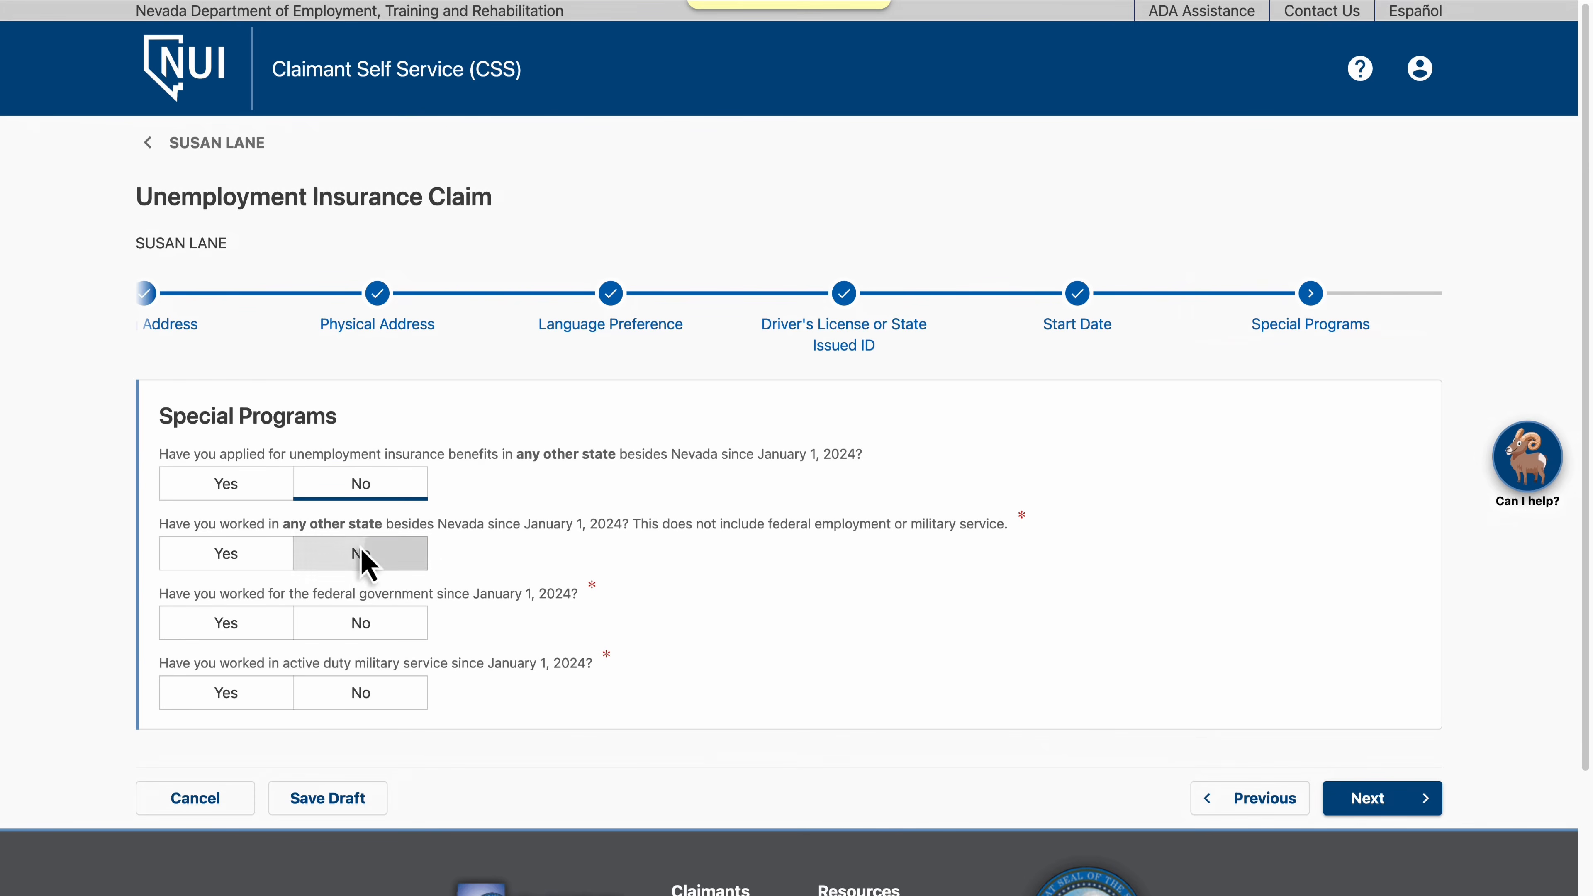
left_click(364, 625)
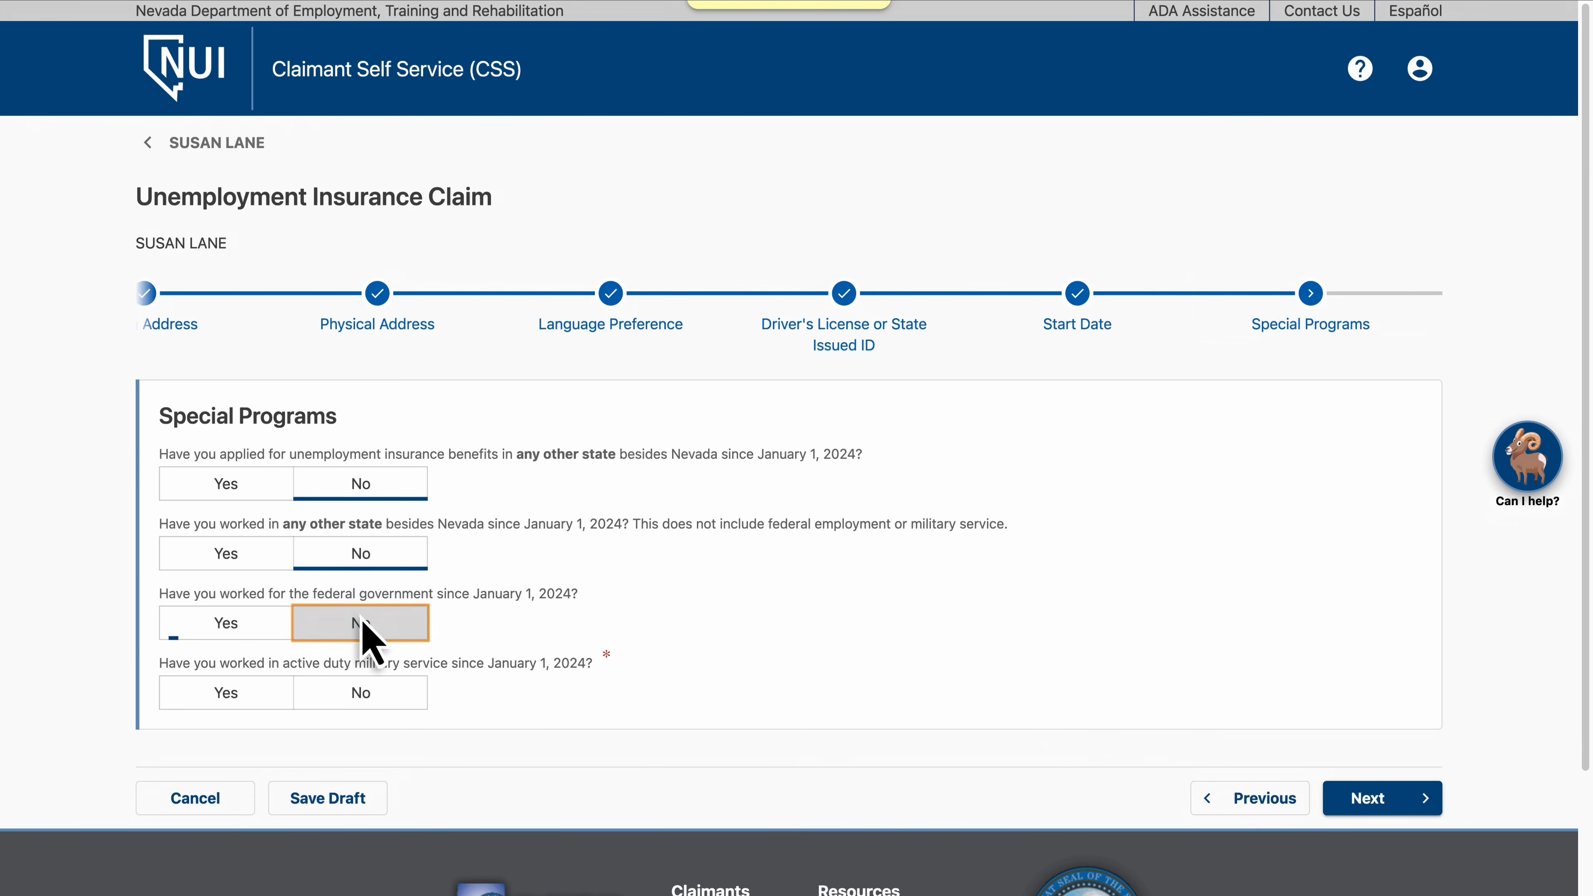
left_click(363, 695)
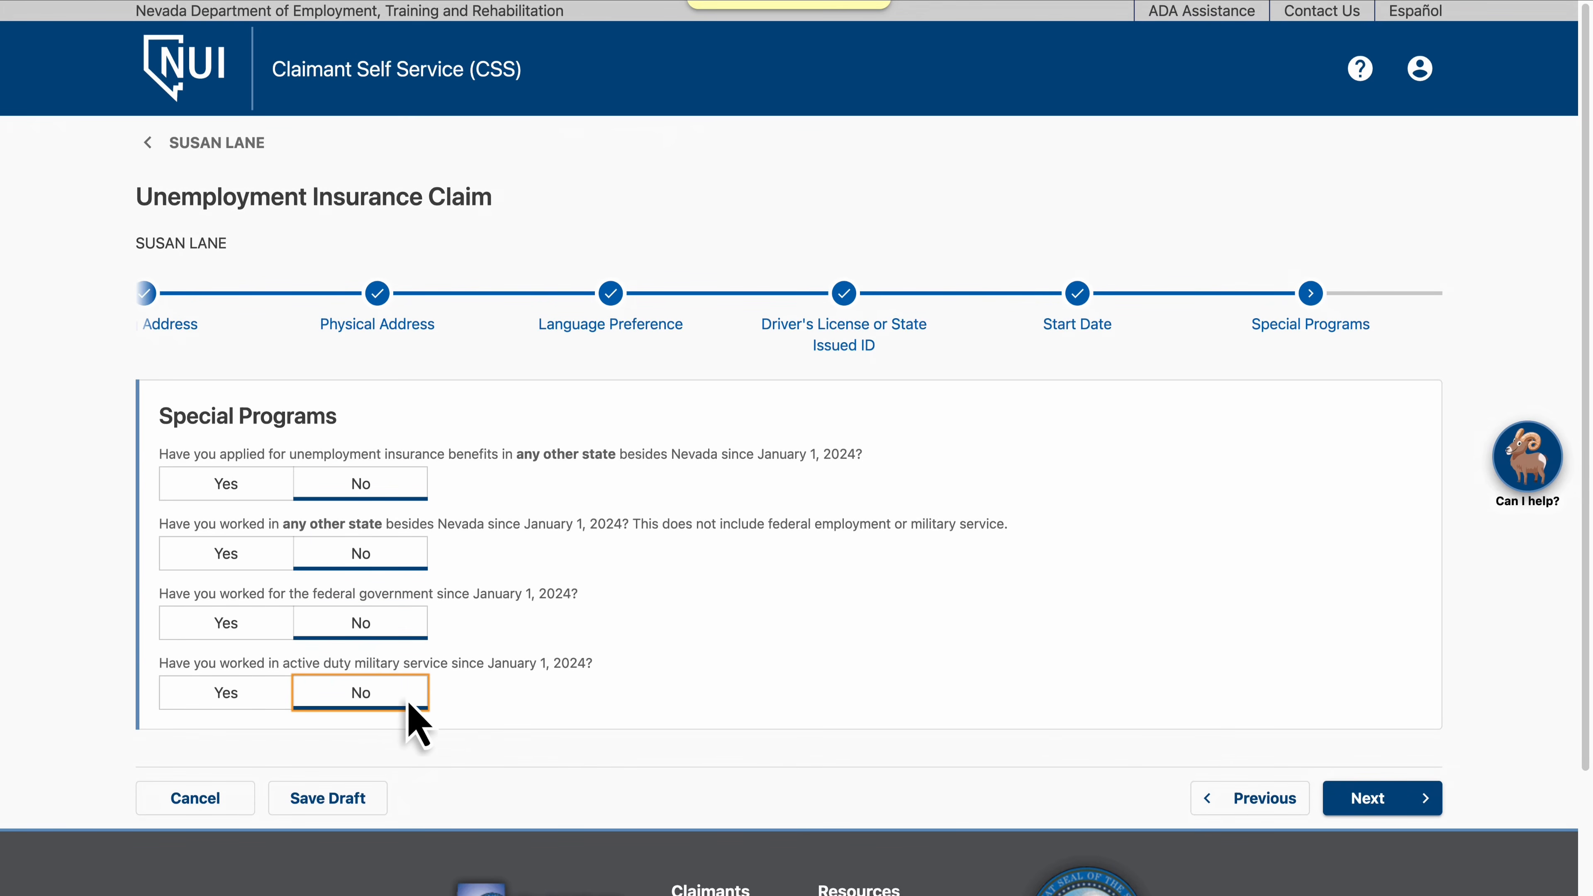
left_click(1385, 802)
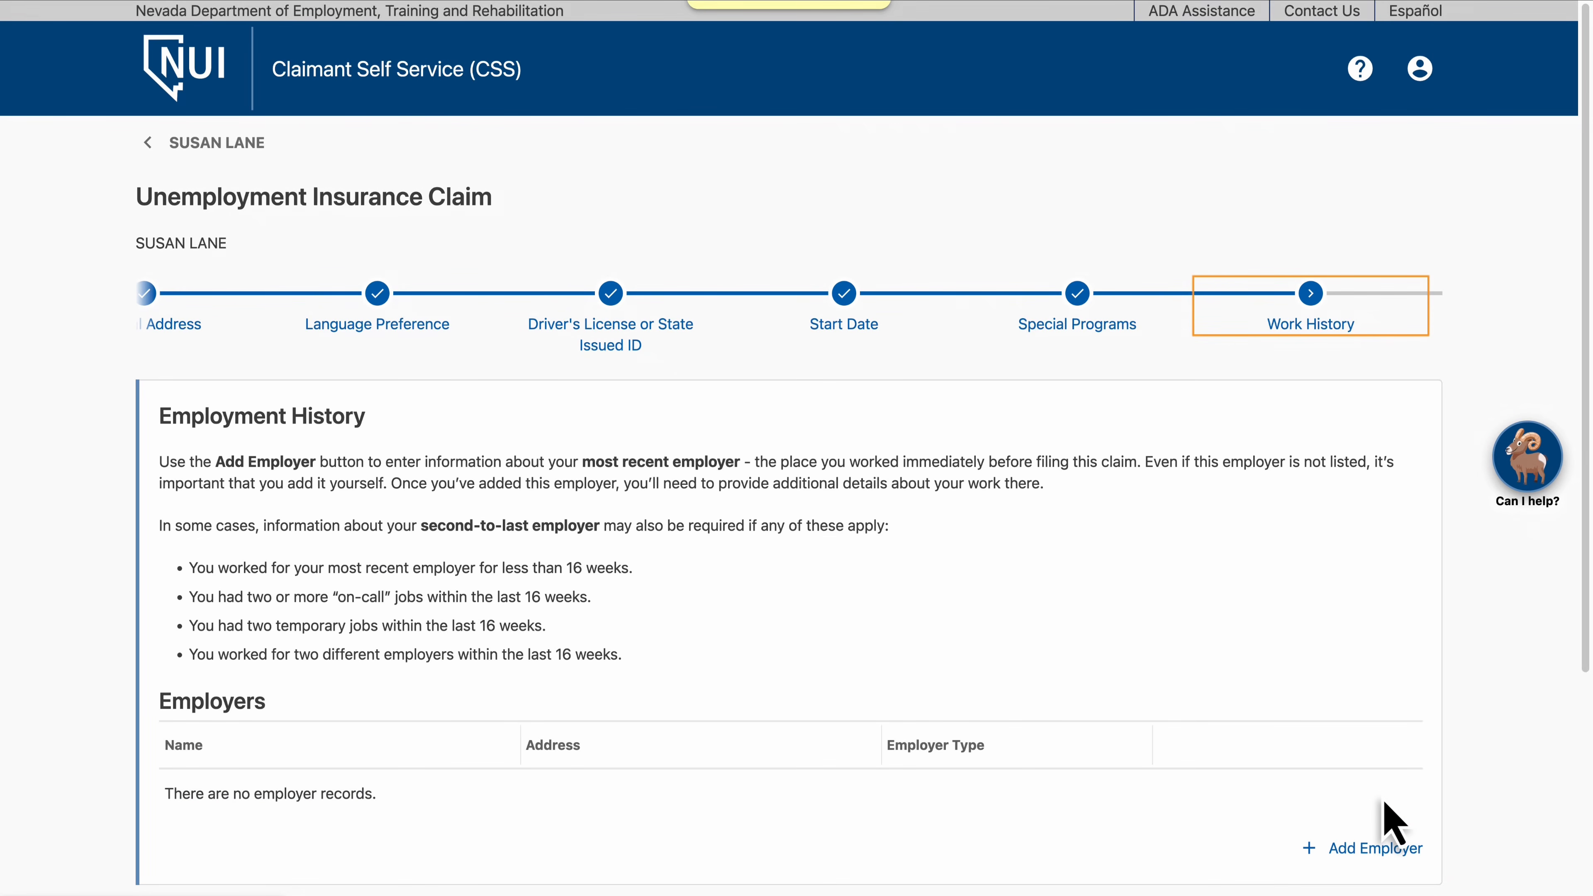
Open Add Employer, search employers by name for BENTZ, and choose to add a new employer
left_click(1383, 852)
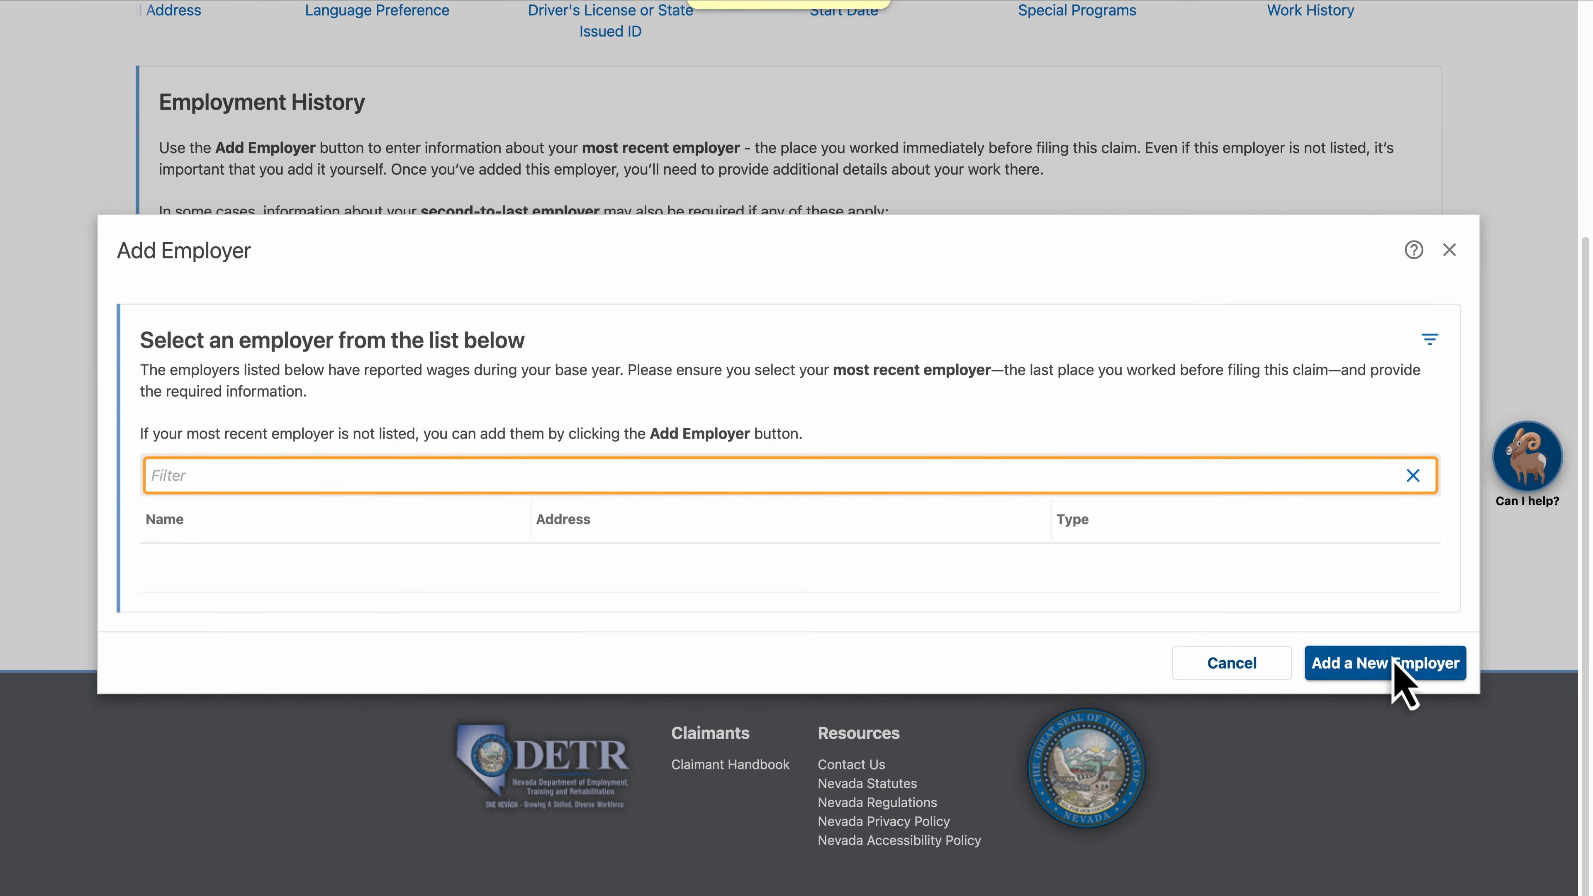
left_click(1394, 660)
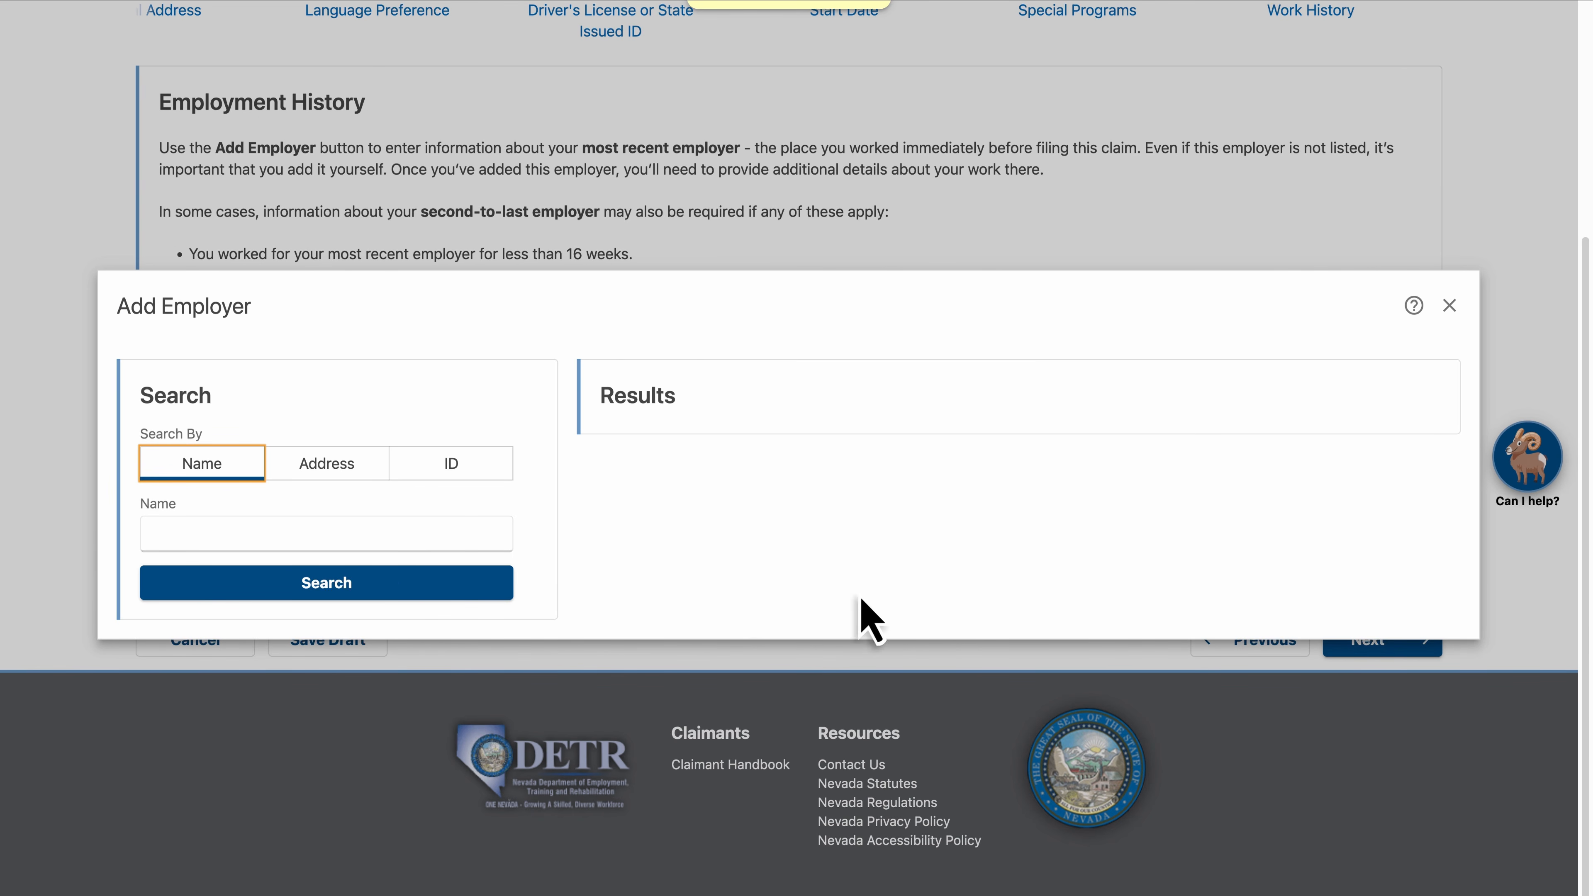
left_click(328, 534)
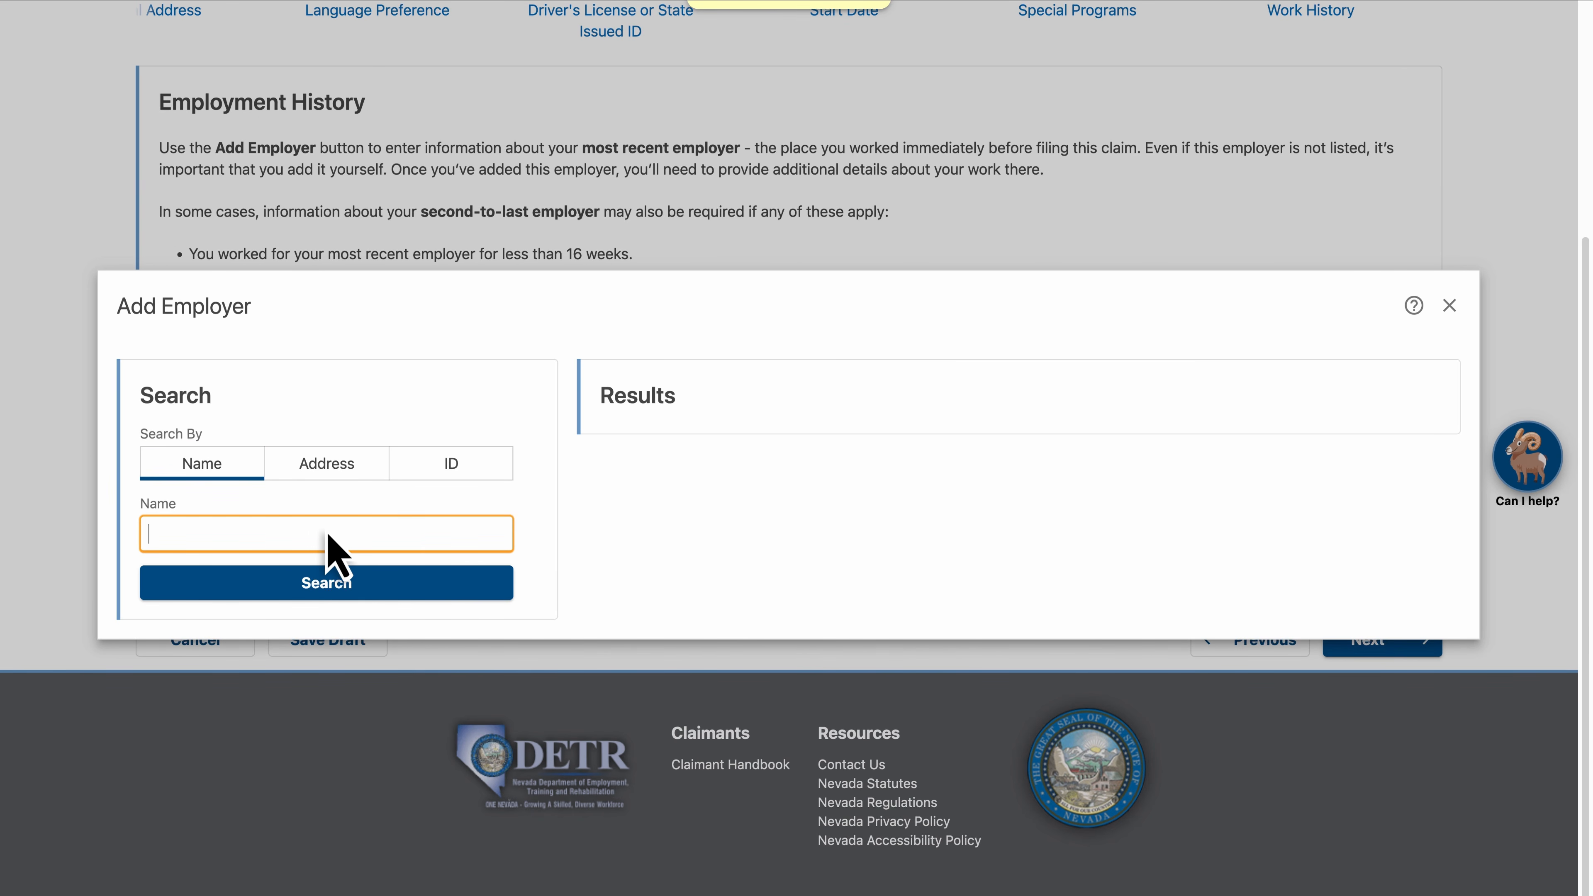
type("BENTZ")
left_click(326, 589)
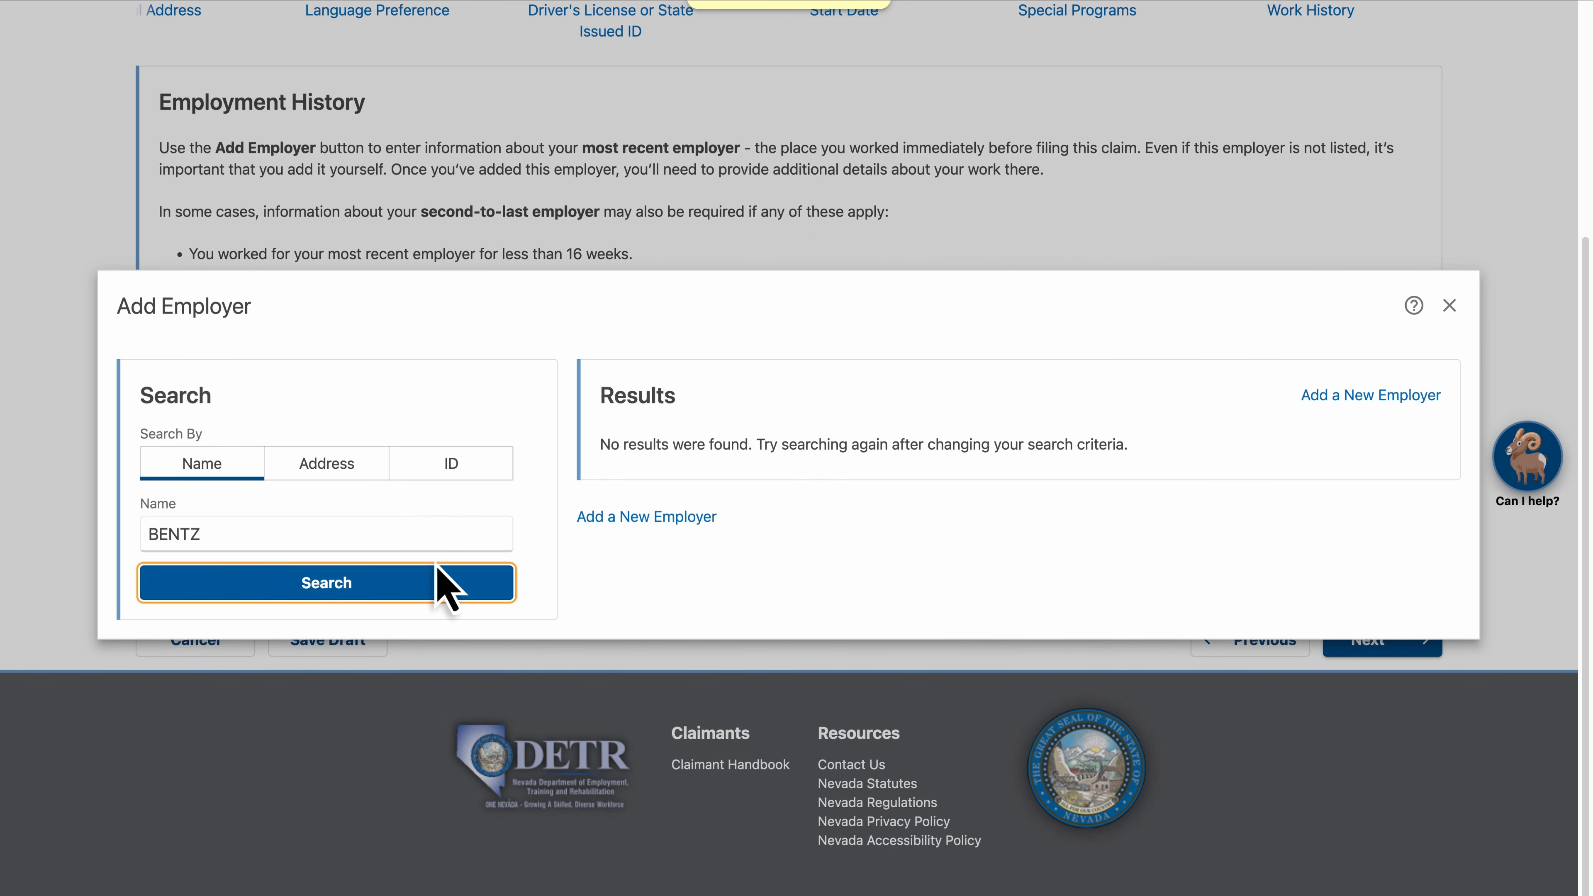
left_click(649, 519)
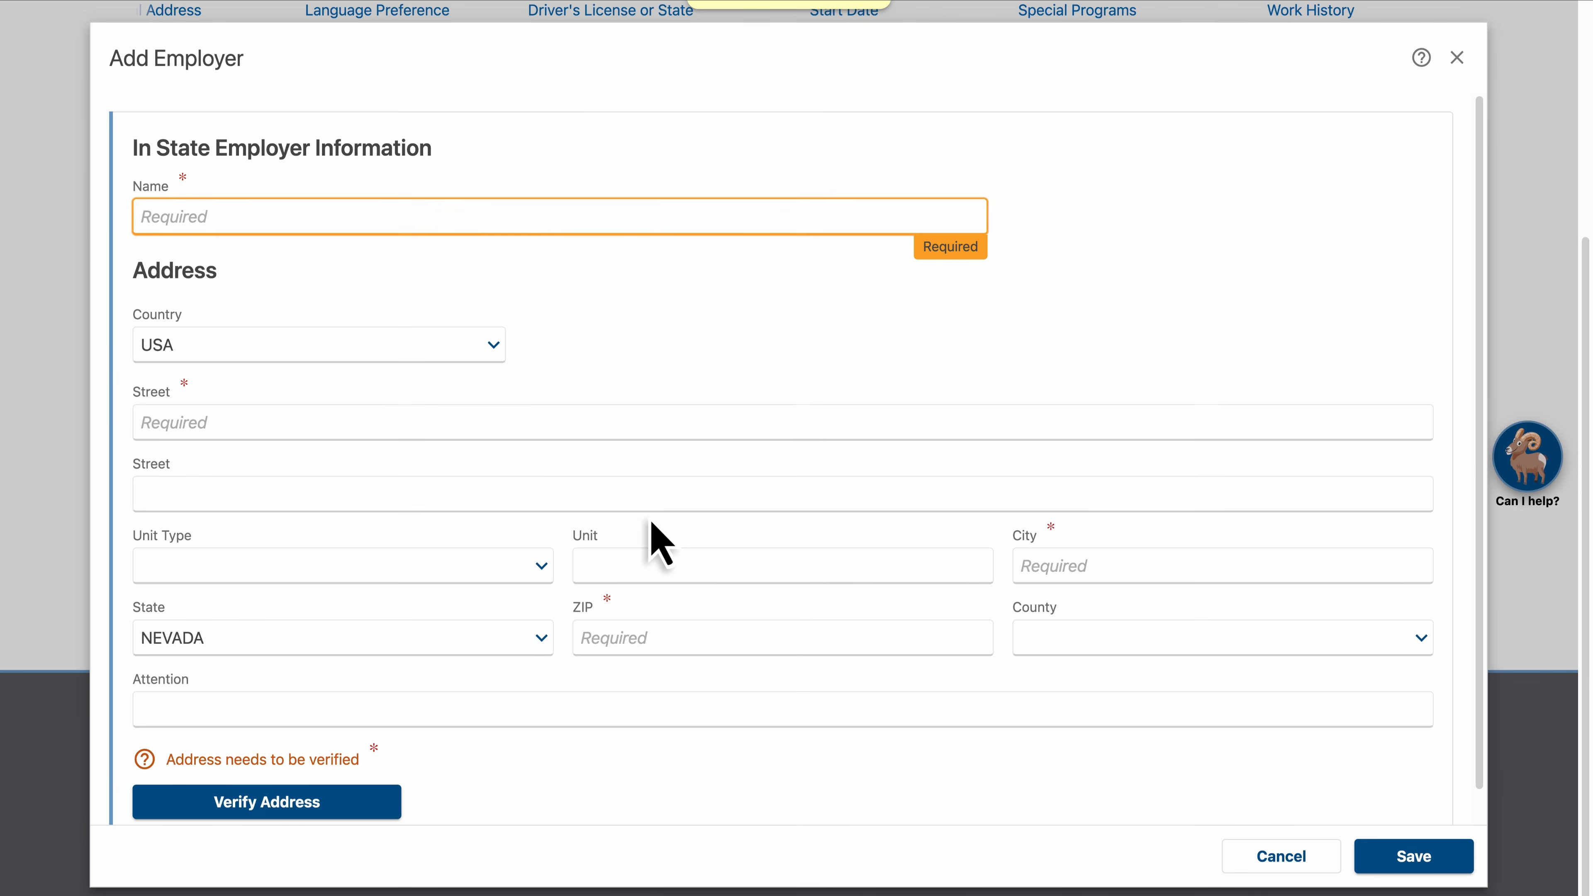
Name the new employer BENTZ COTTAGE OPERATIONS and enter its street, city and ZIP code
type("COTTAGE OPERATIONS")
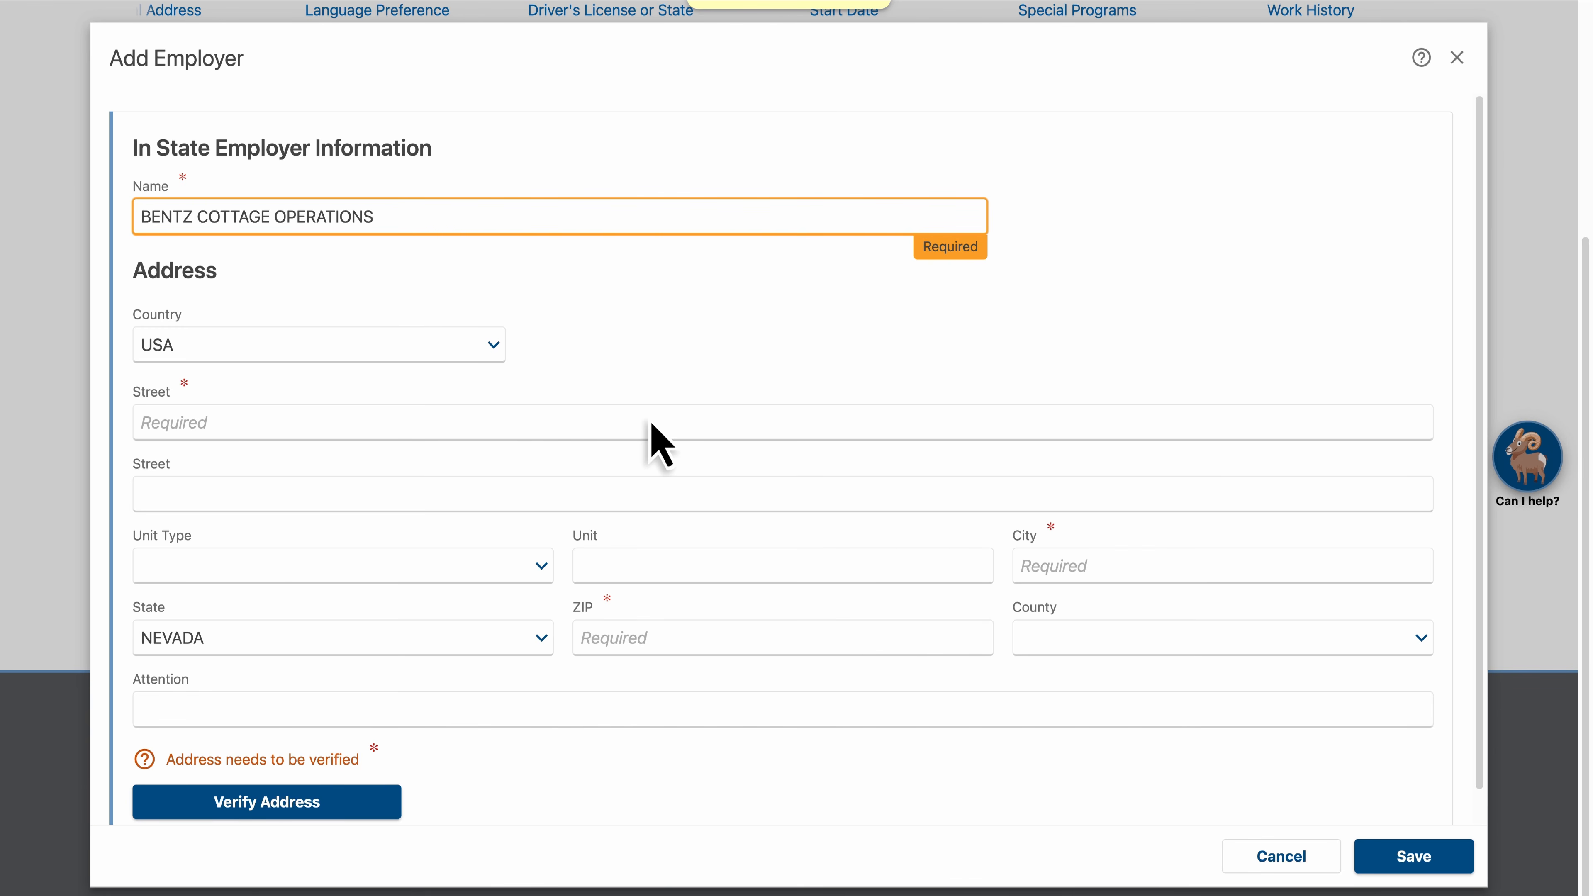
left_click(651, 424)
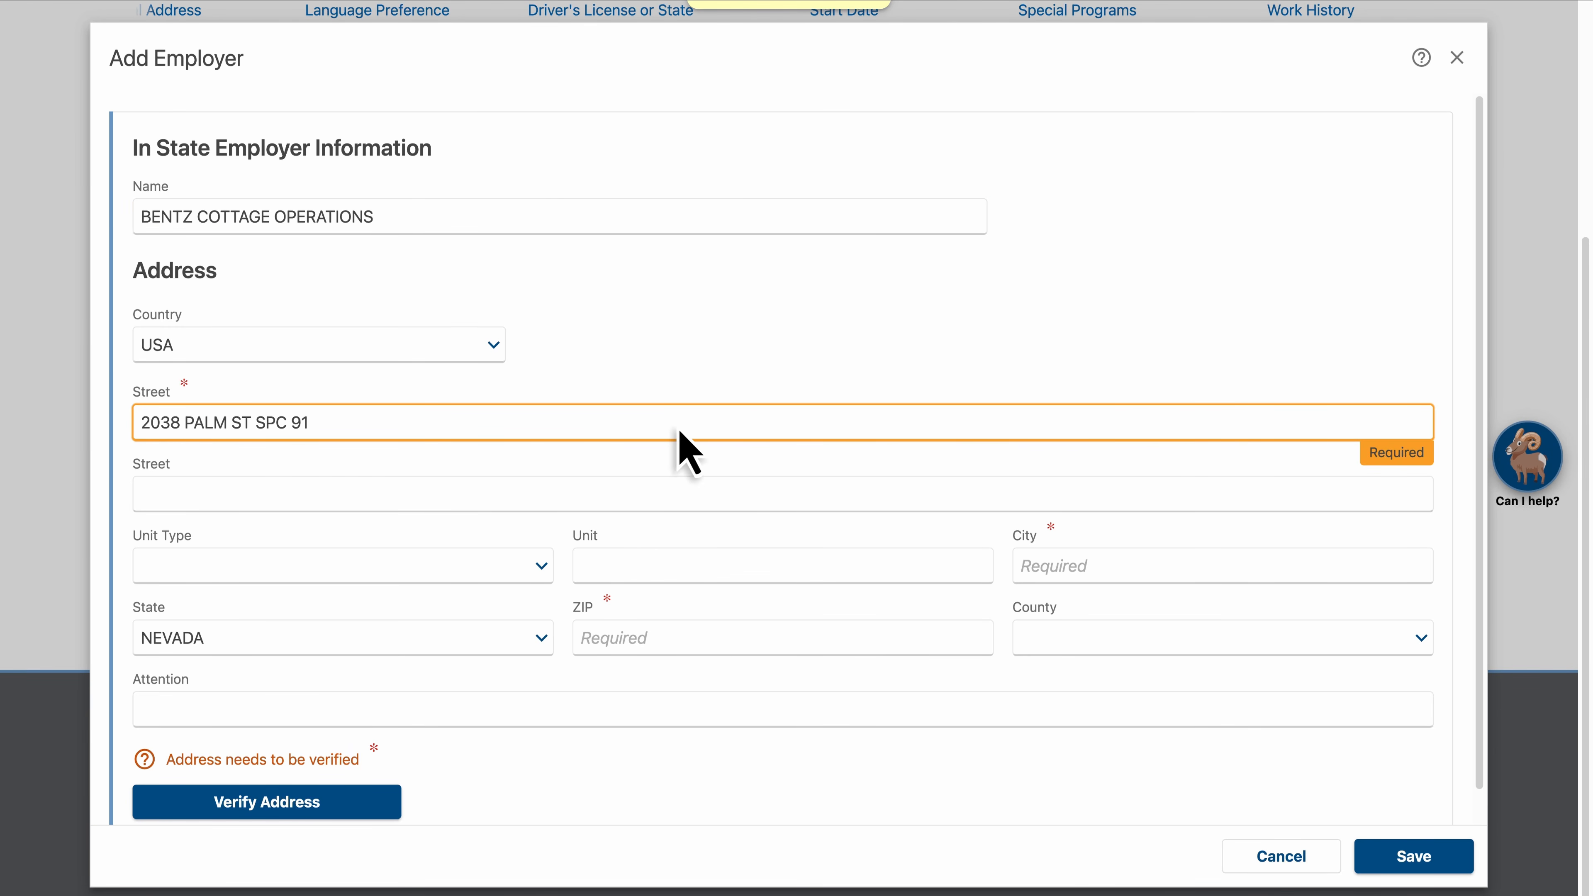
left_click(1159, 568)
type("LAS VEGAS")
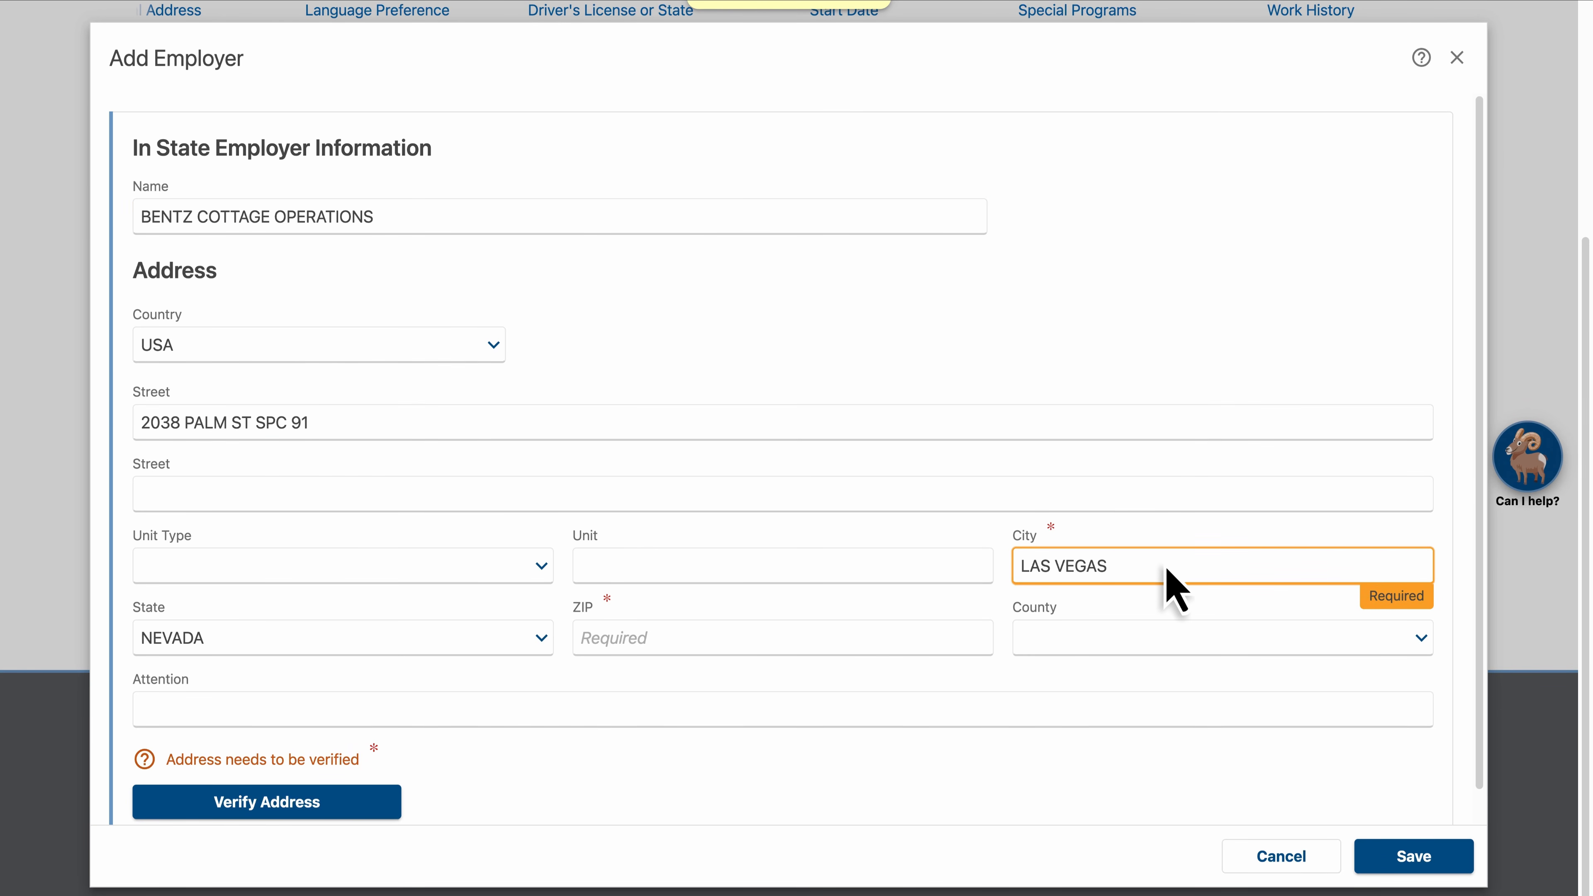
left_click(741, 634)
type("89104")
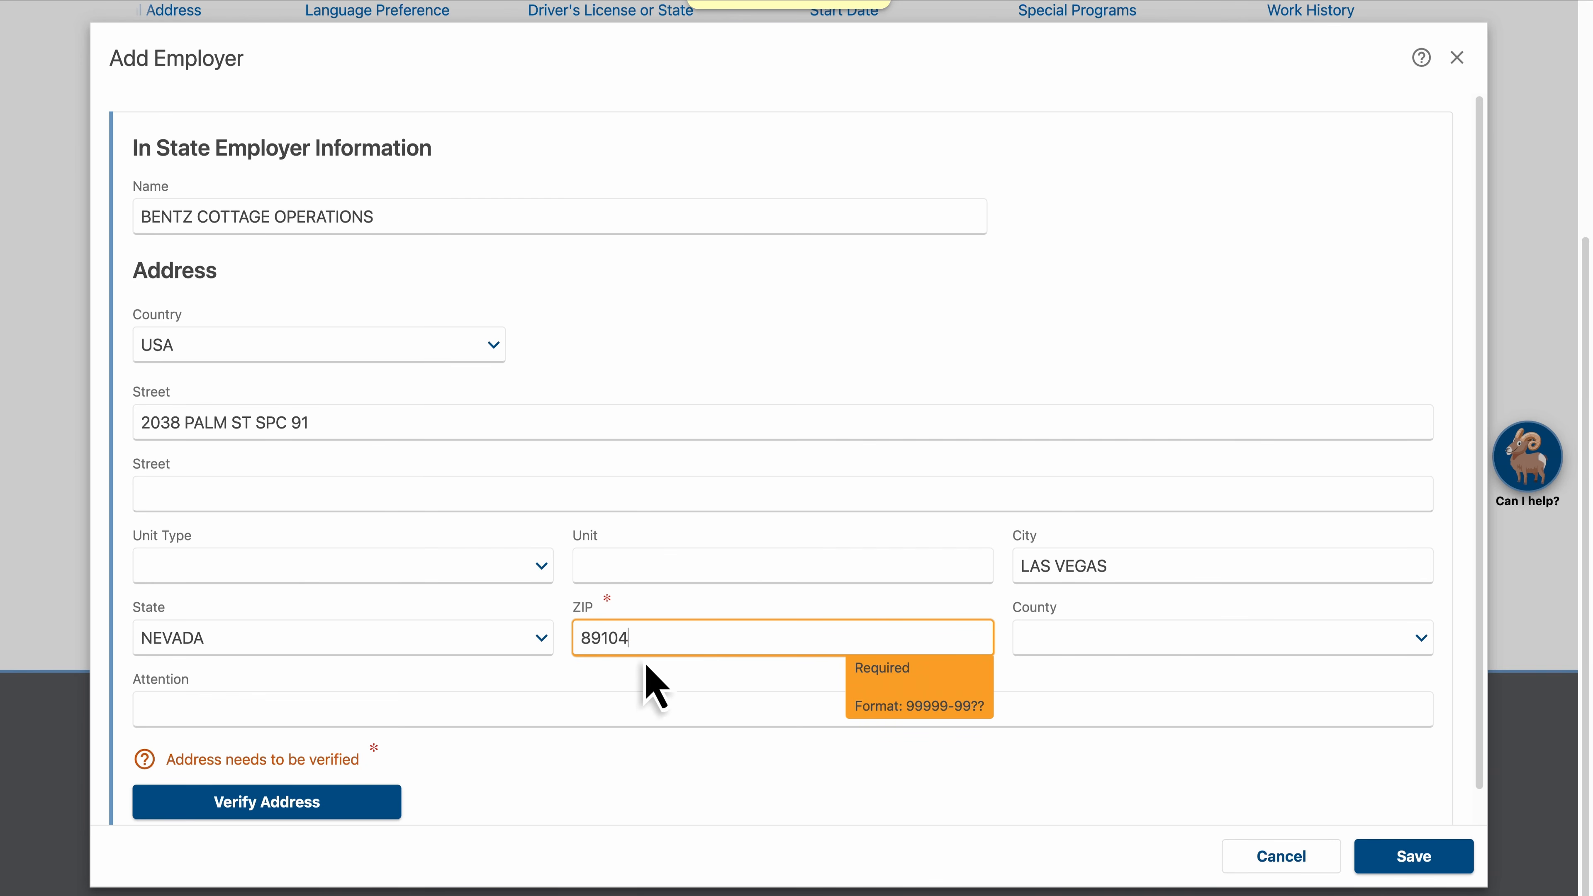
Verify the new employer's address and save the employer
left_click(264, 798)
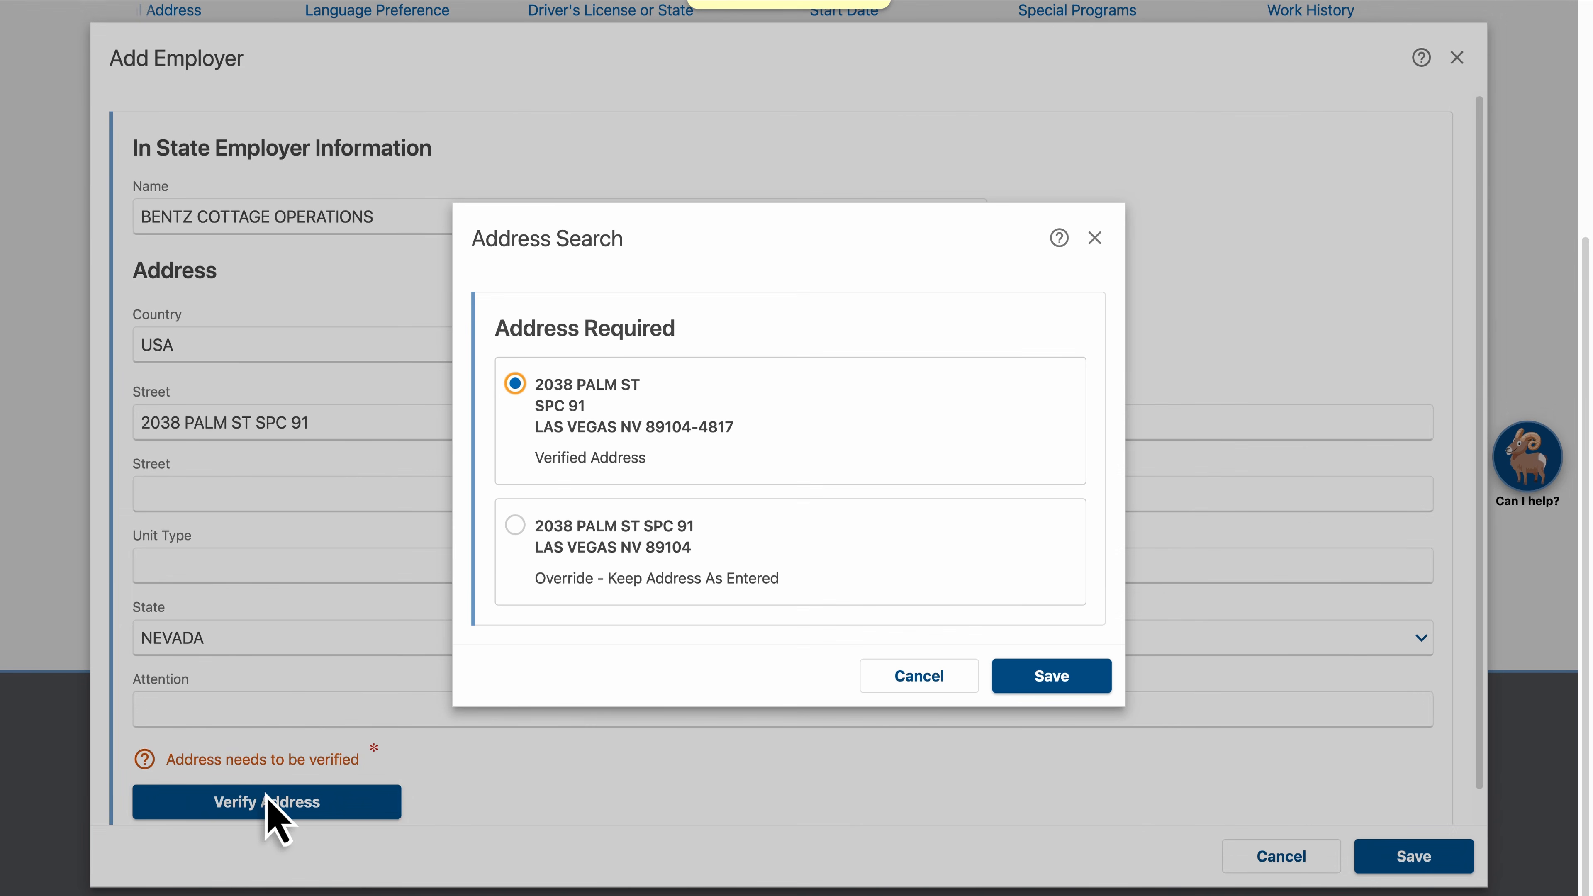
left_click(1052, 681)
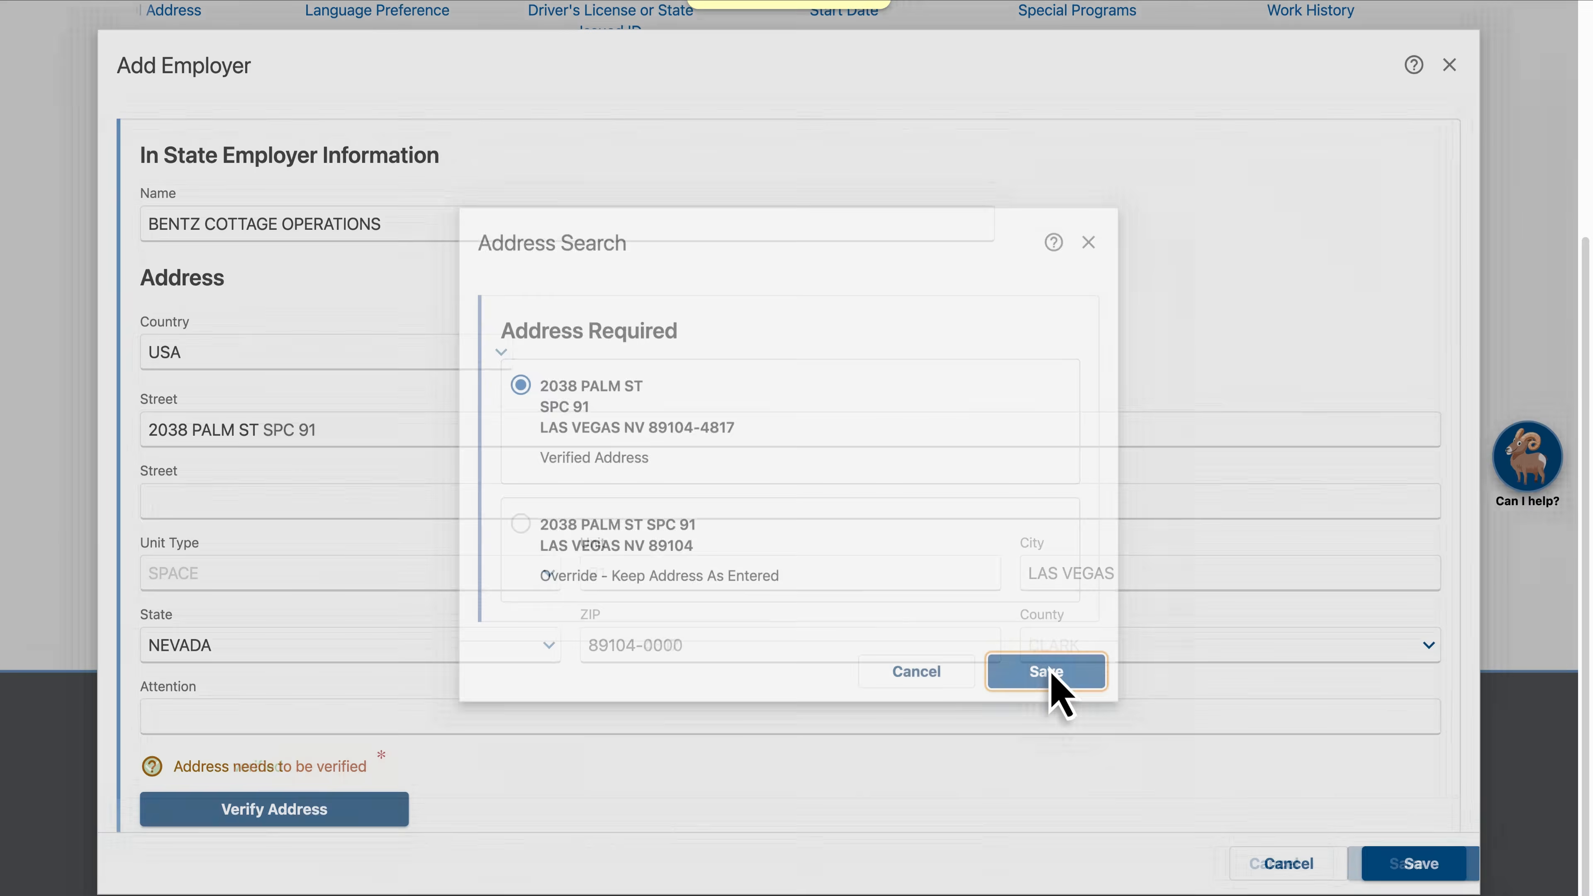
left_click(1409, 855)
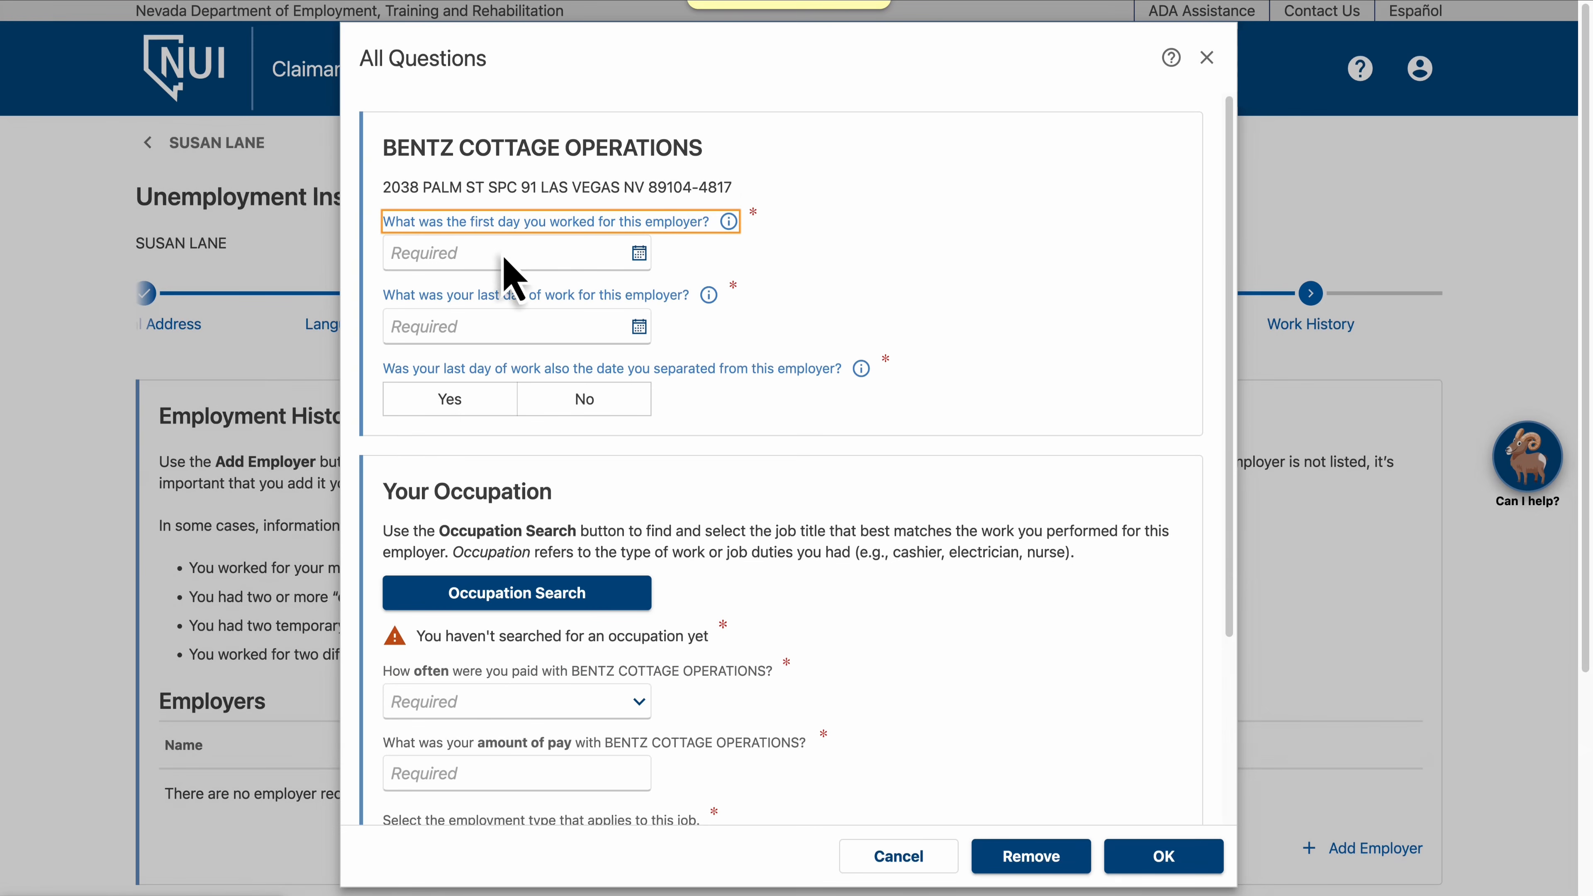
Enter employment dates 25-Feb-2022 to 17-Mar-2025 and answer Yes that the last day was the separation date
left_click(506, 256)
type("02252022")
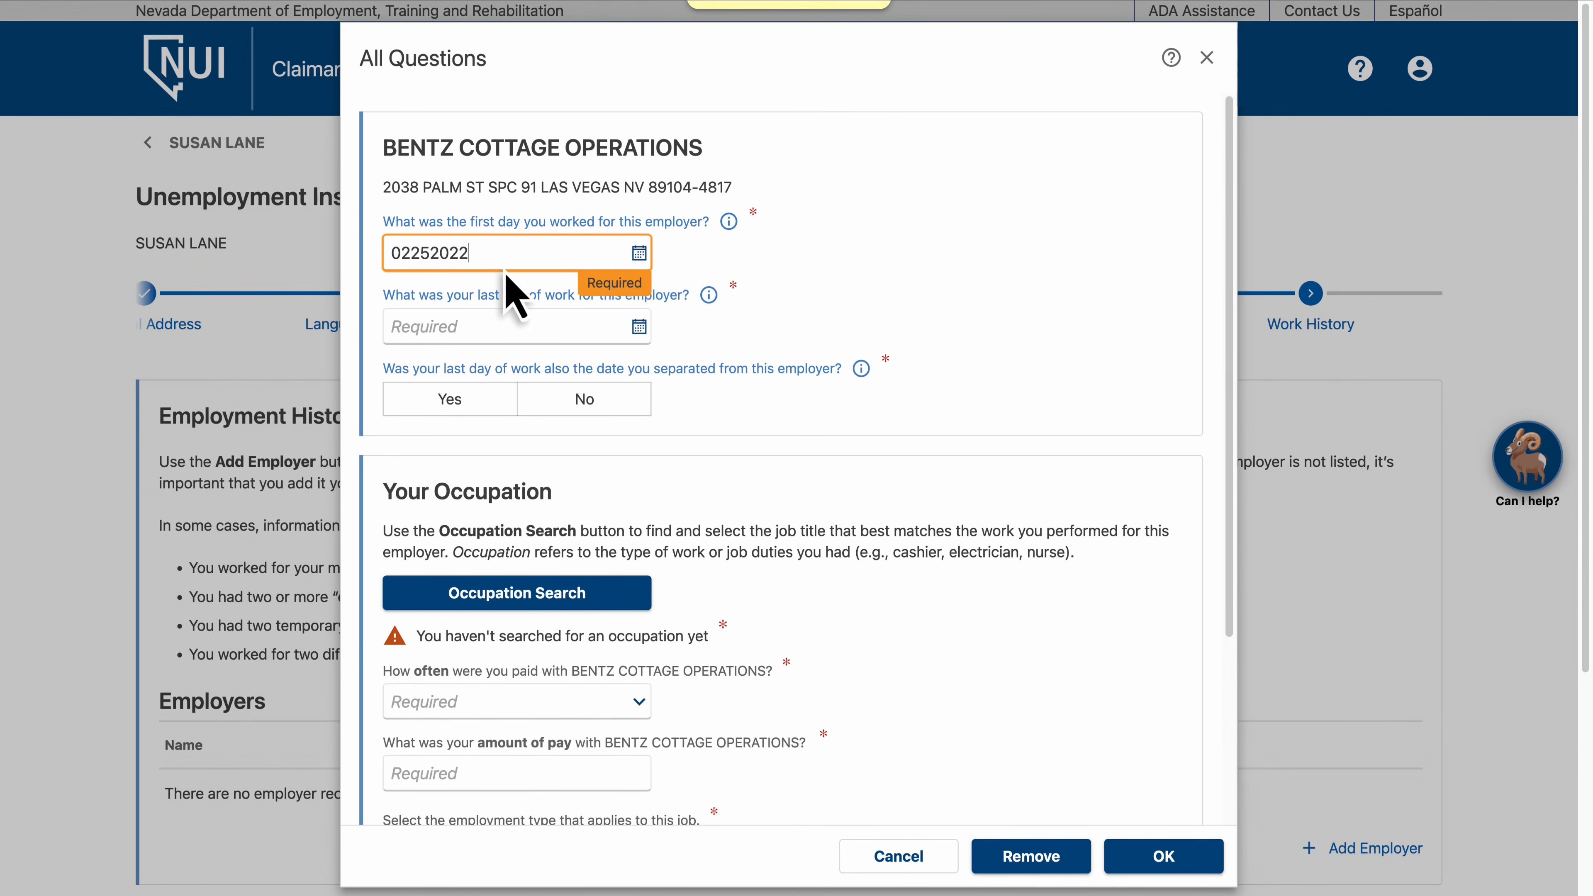
left_click(508, 328)
type("03172025")
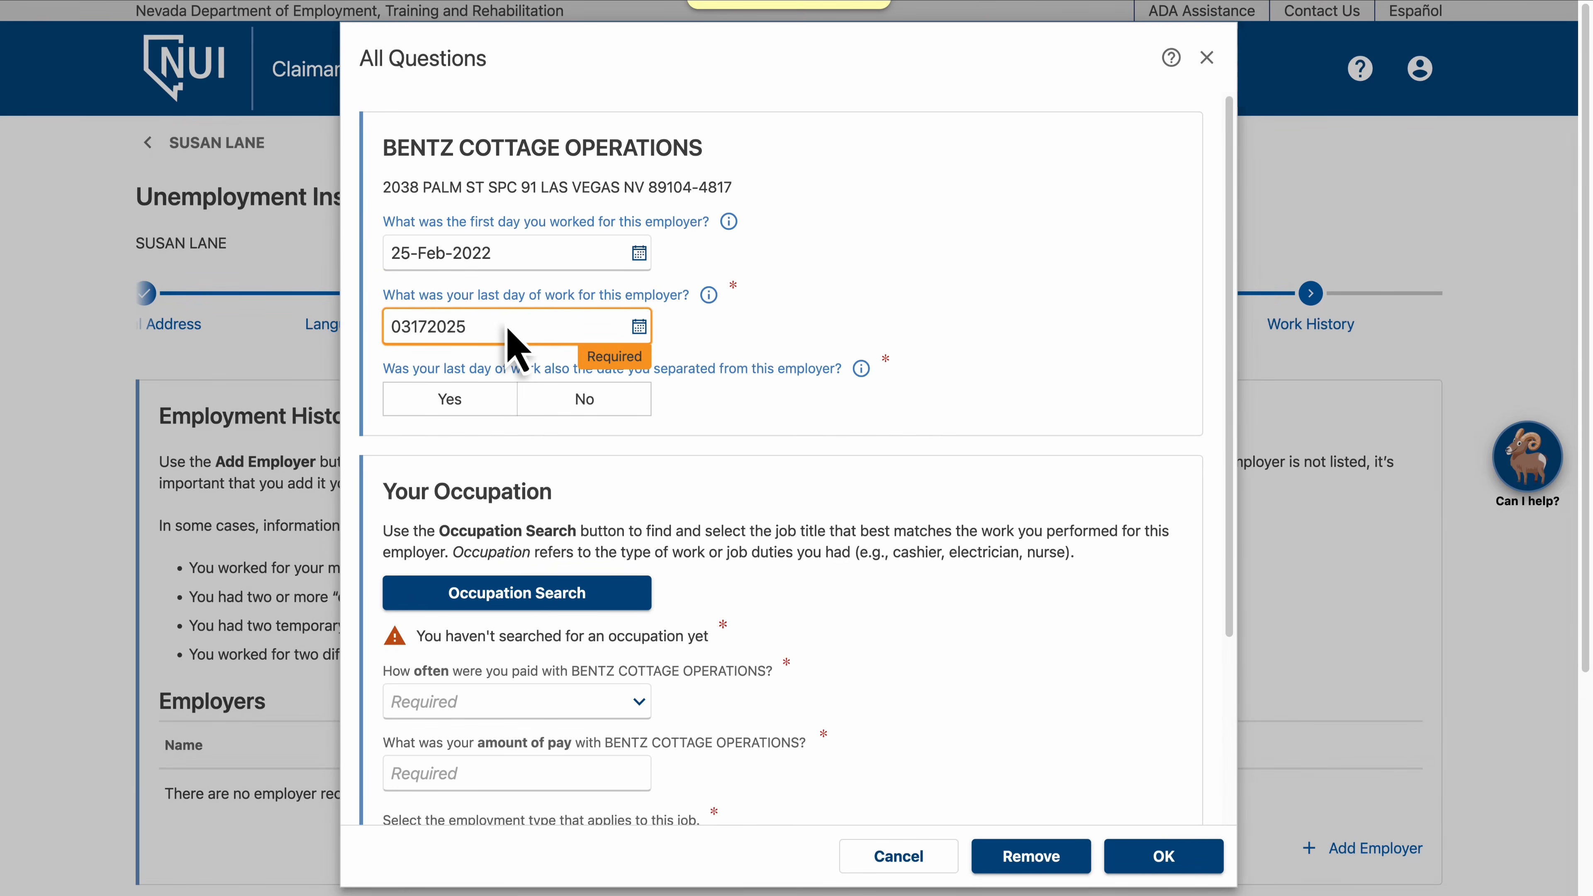
left_click(452, 404)
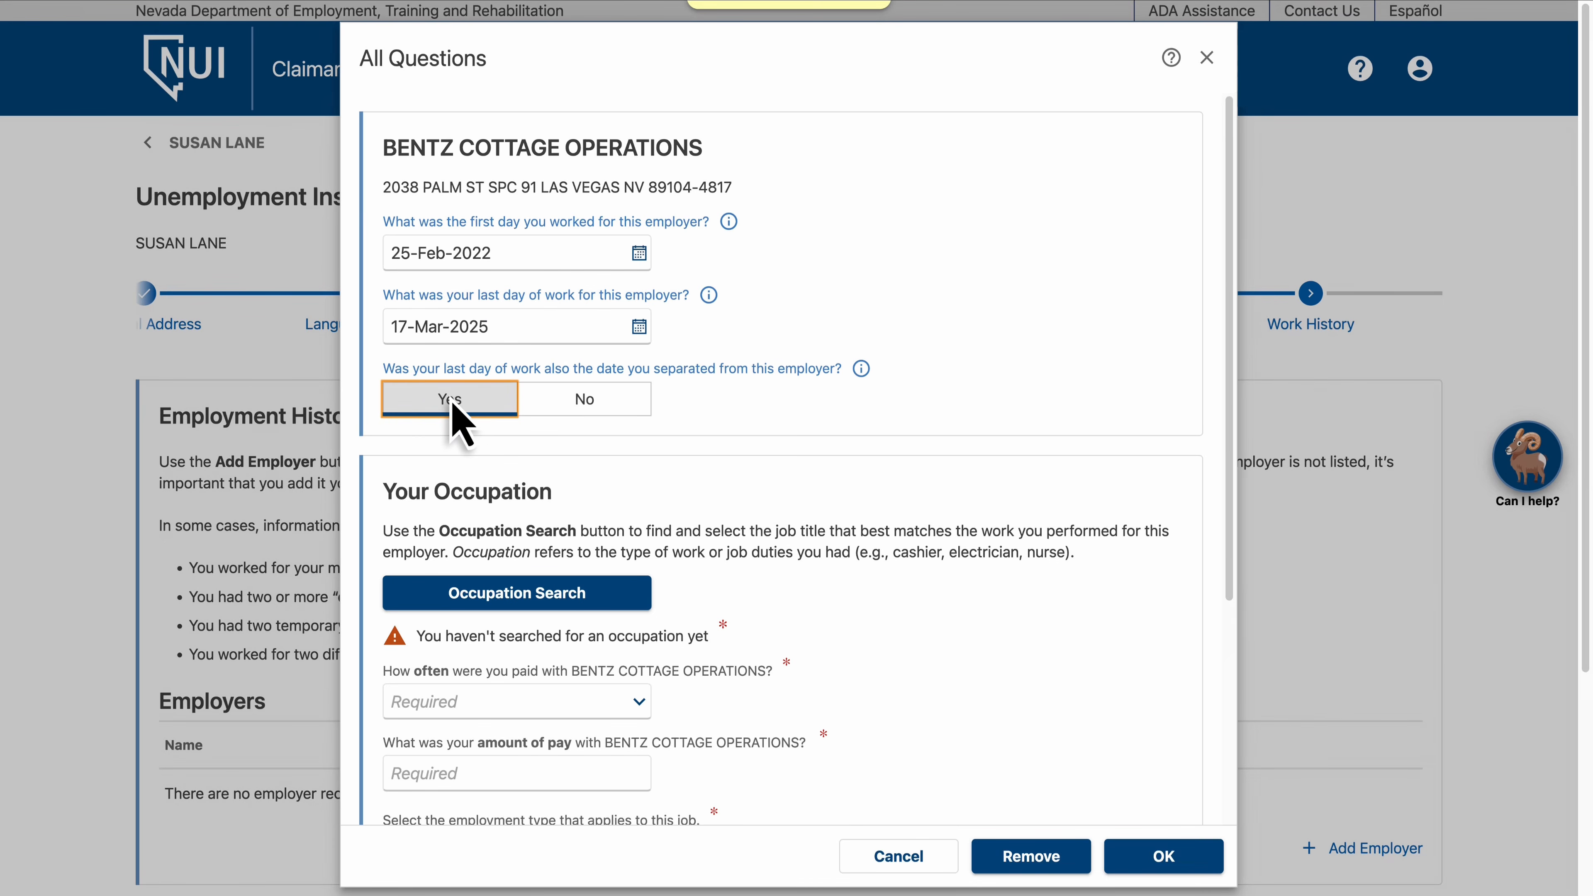
Search occupations for Logging Operator and select code 45-4022.00 Logging Equipment Operators
left_click(520, 600)
type("Logging Operator")
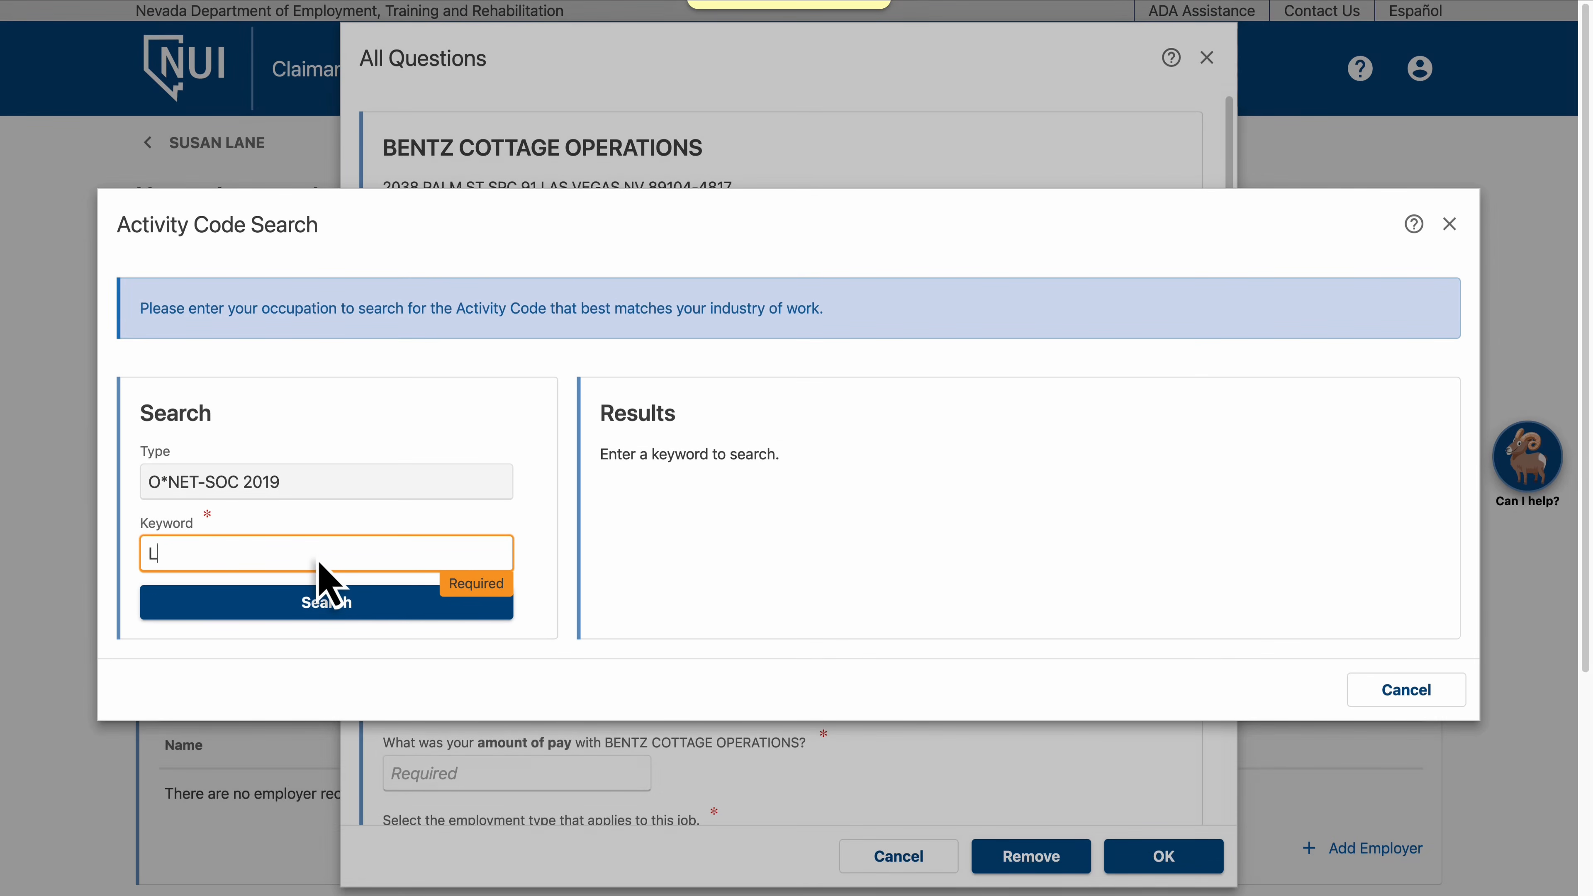
left_click(324, 609)
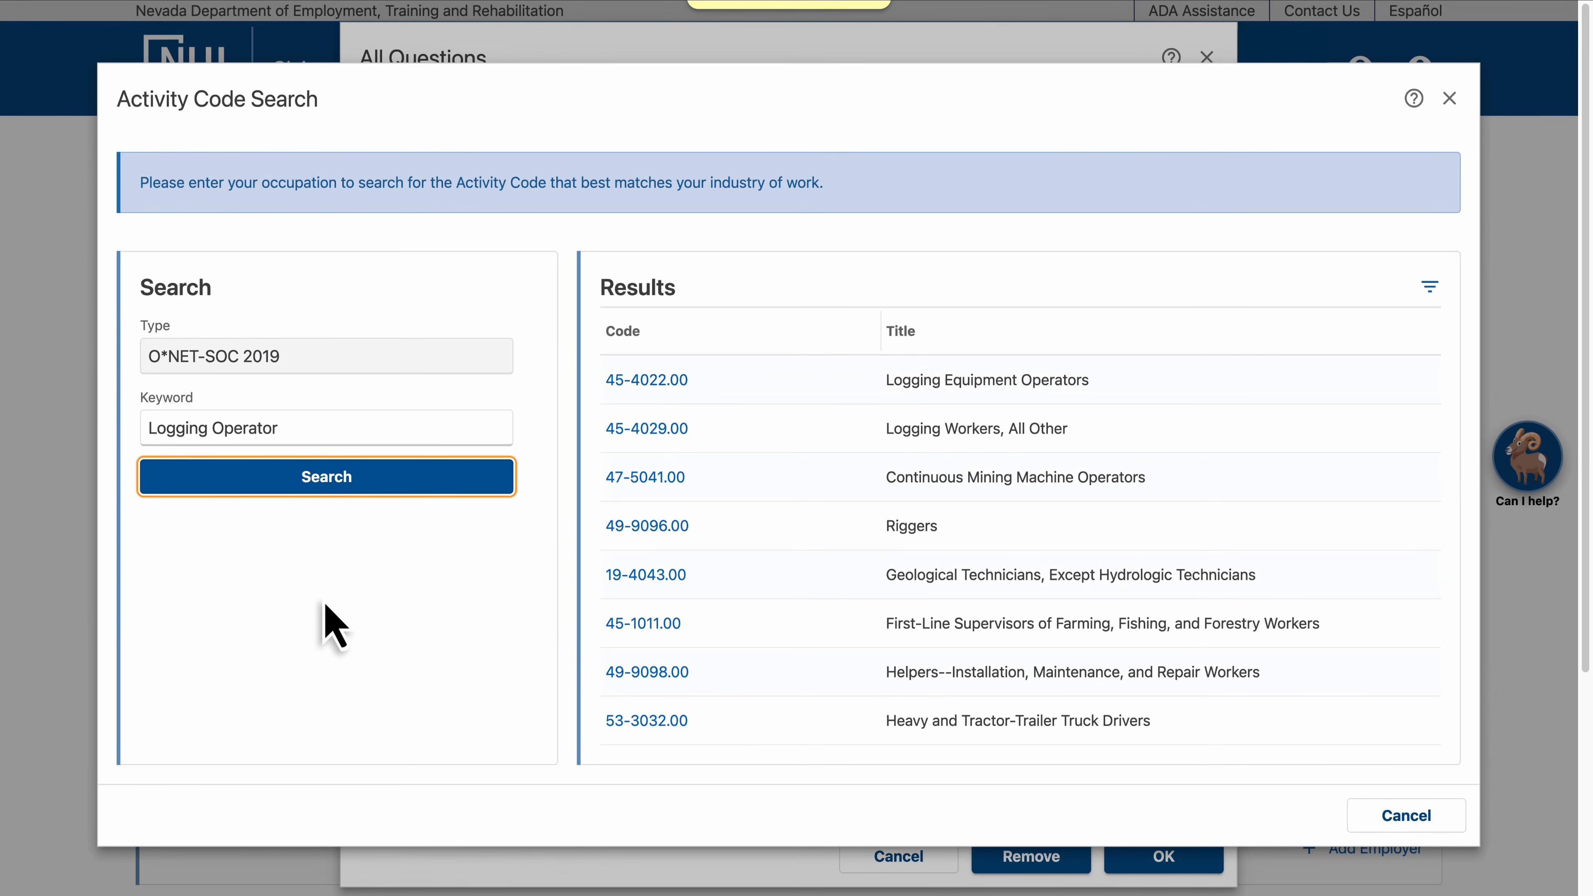
left_click(646, 380)
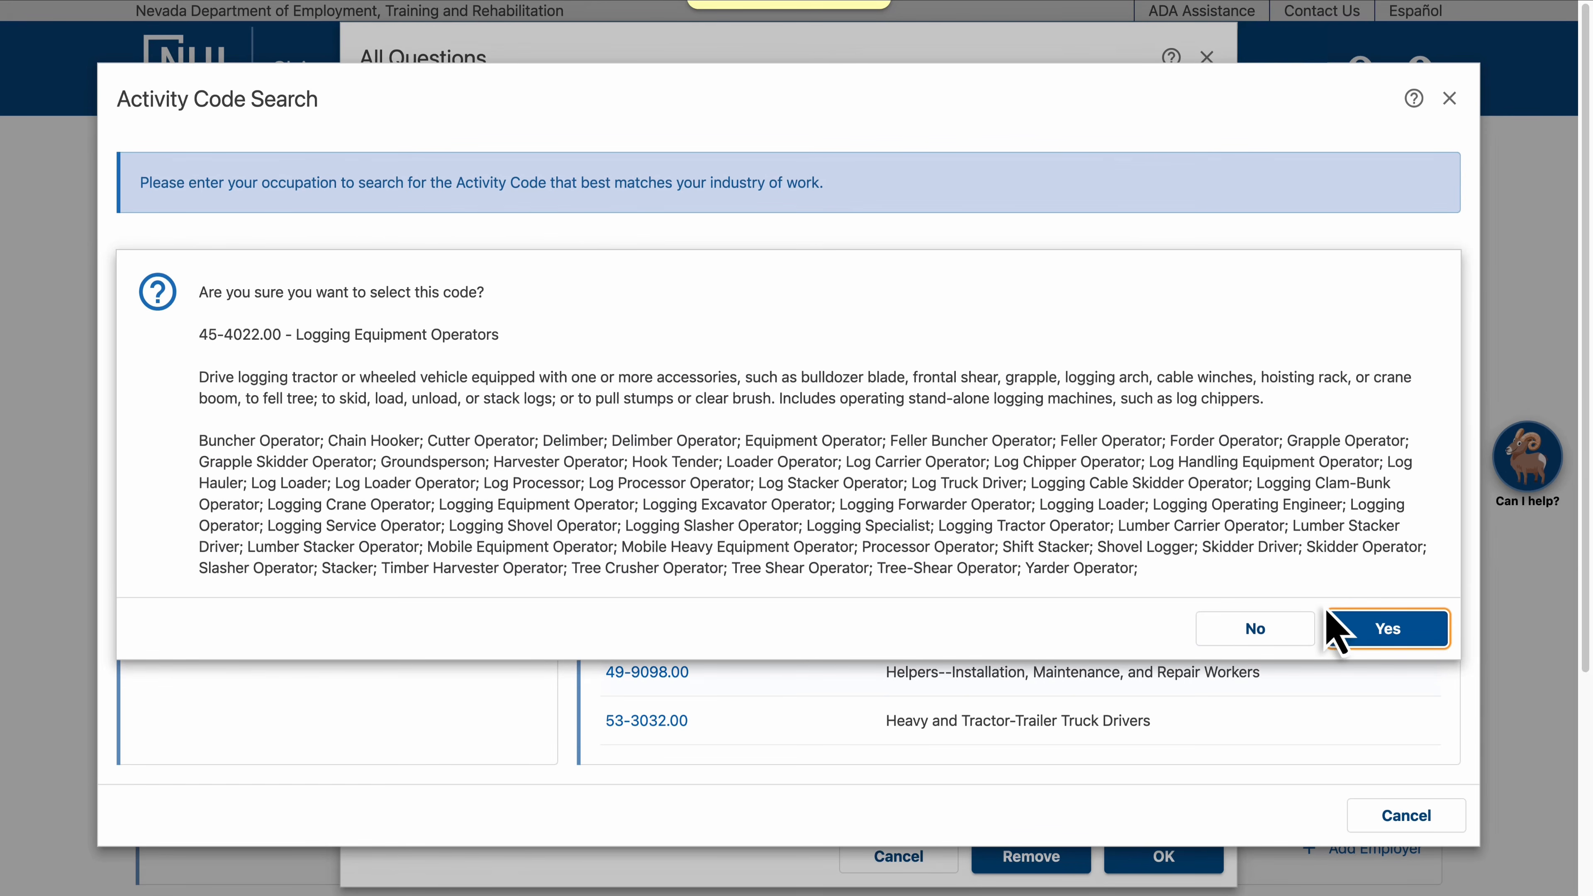
left_click(1387, 631)
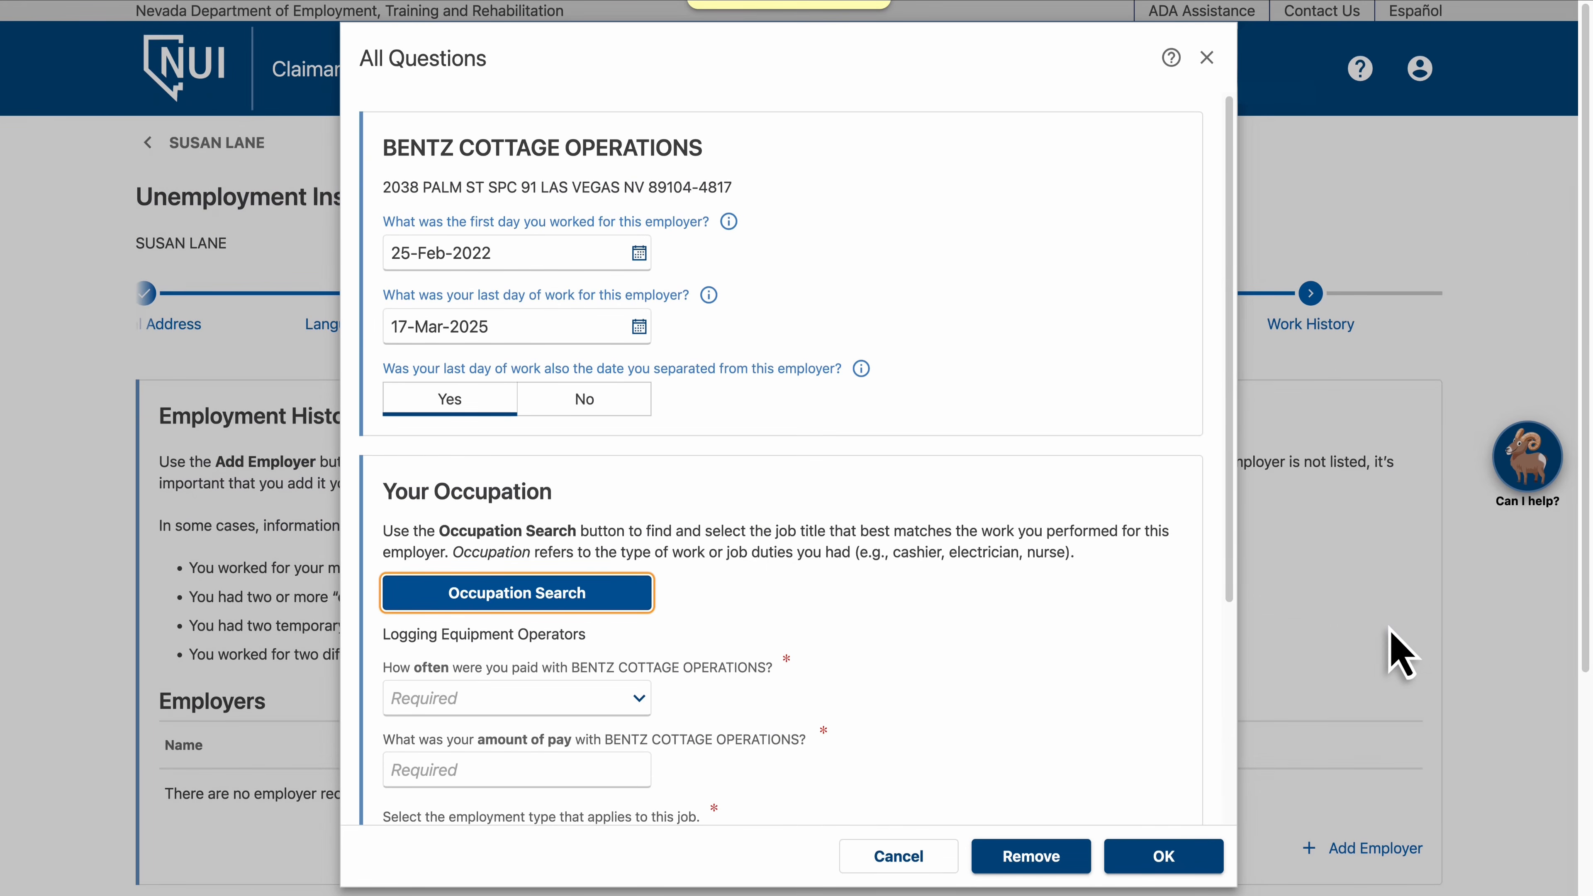
Set the pay frequency to Hourly and the pay amount to 35
left_click(519, 707)
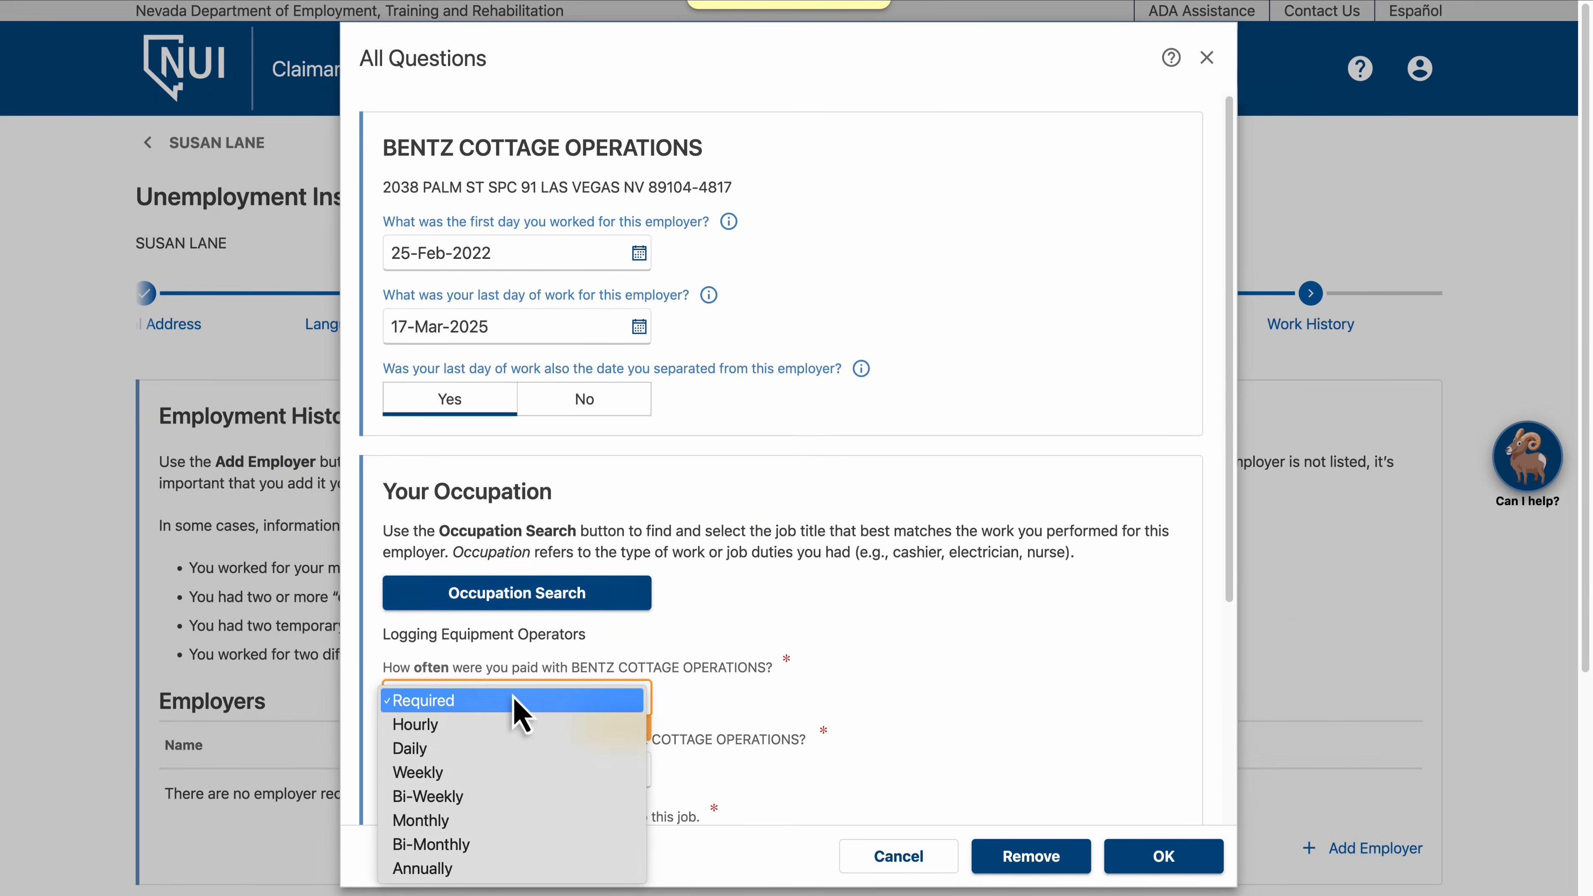
left_click(514, 725)
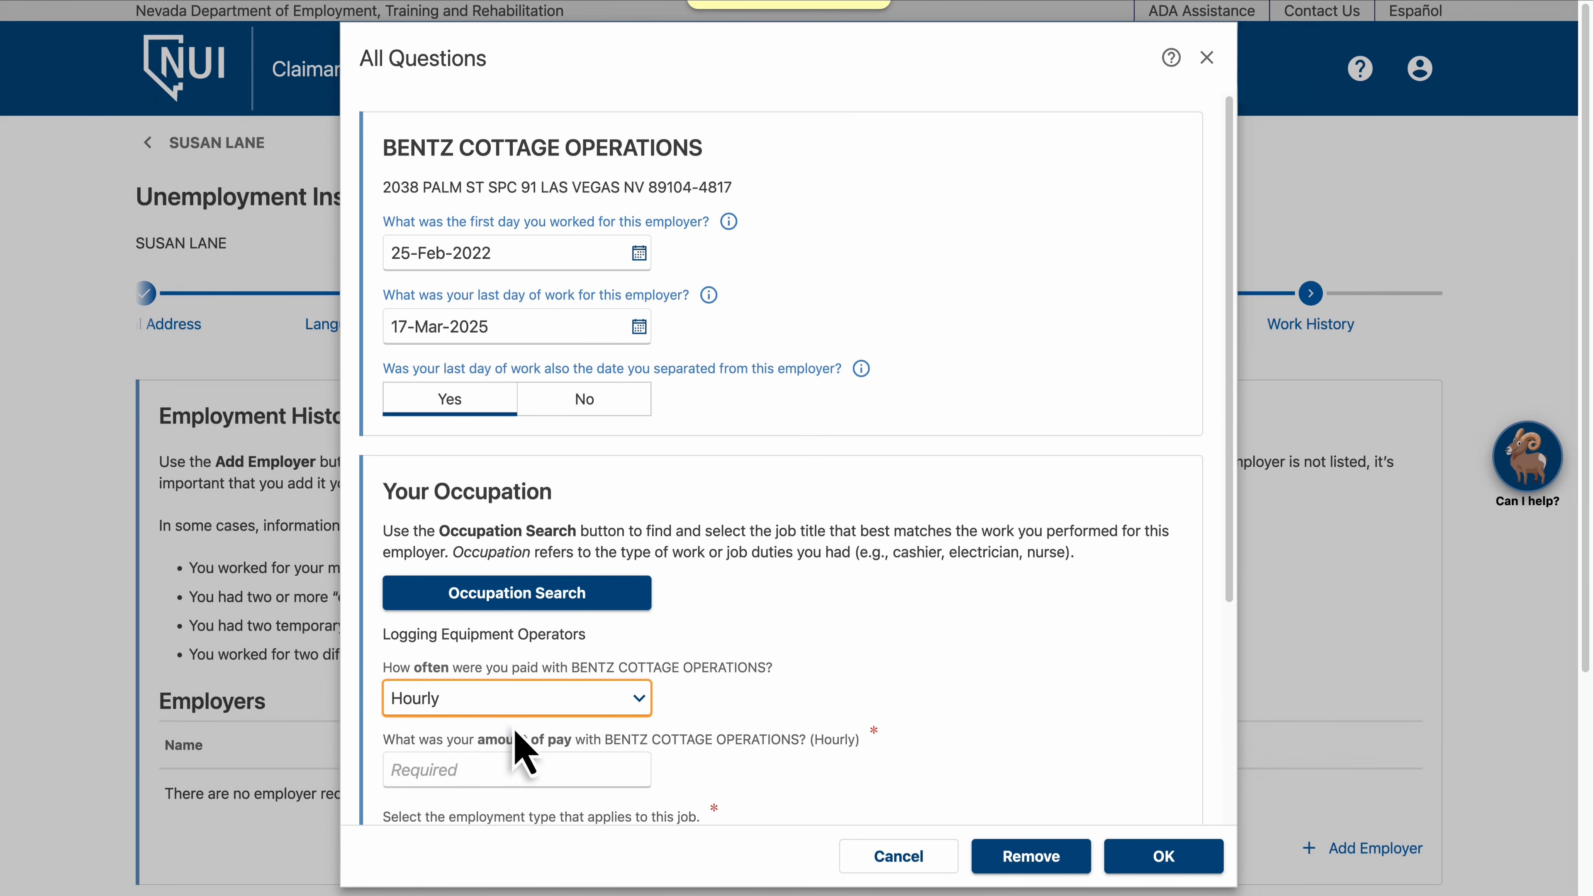
left_click(521, 777)
type("35")
scroll(517, 777, "down", 1)
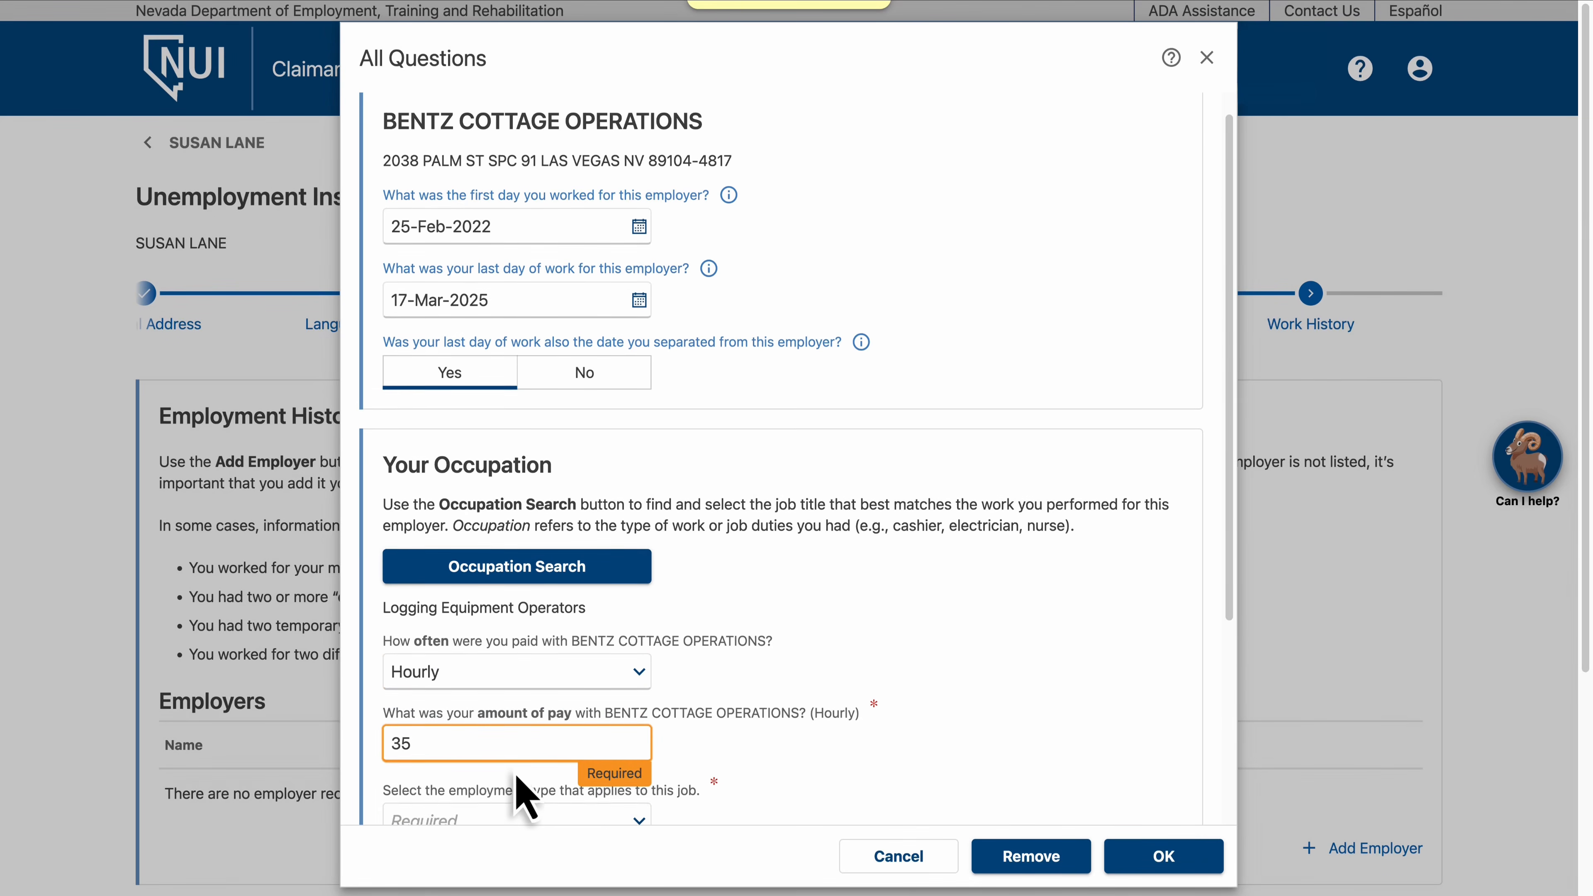
Choose Full-time employment type and answer No to having worked since the separation
scroll(521, 792, "down", 5)
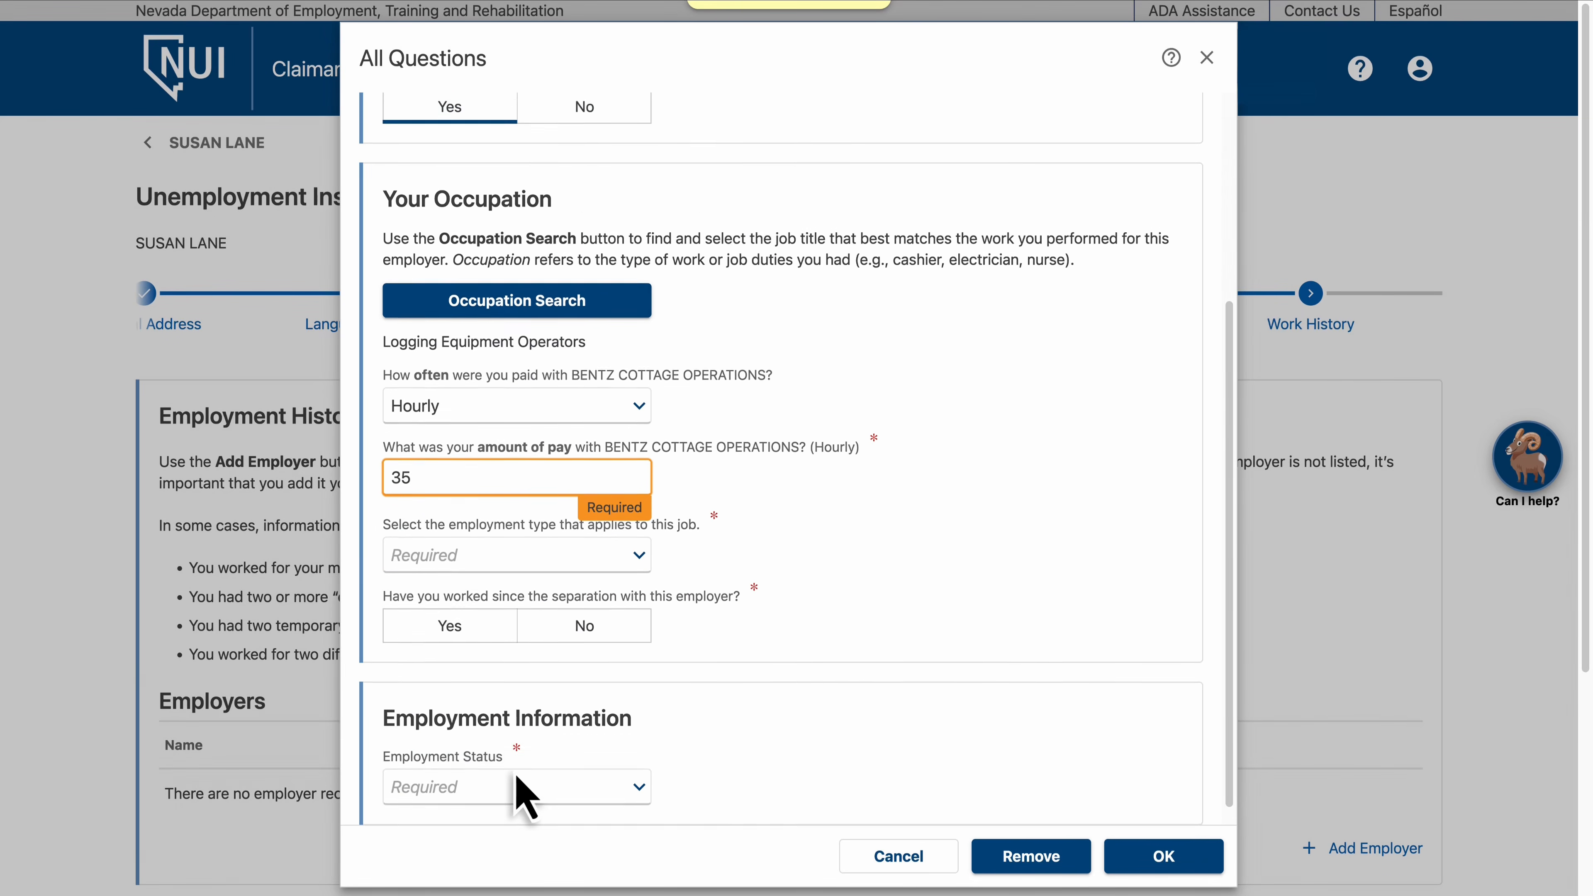
left_click(573, 546)
left_click(578, 560)
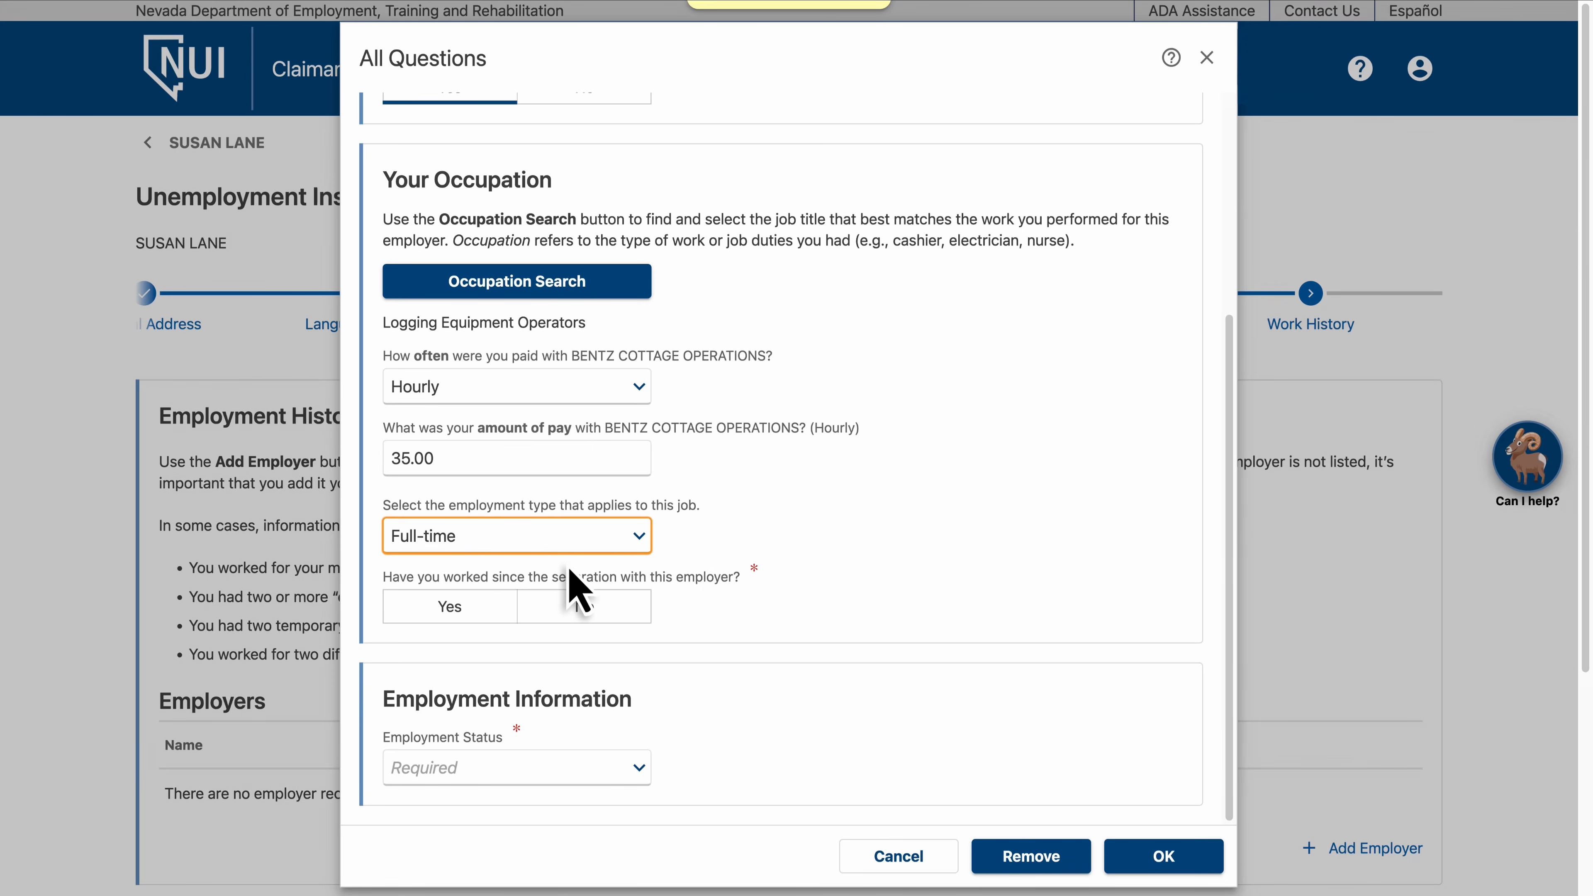
left_click(586, 610)
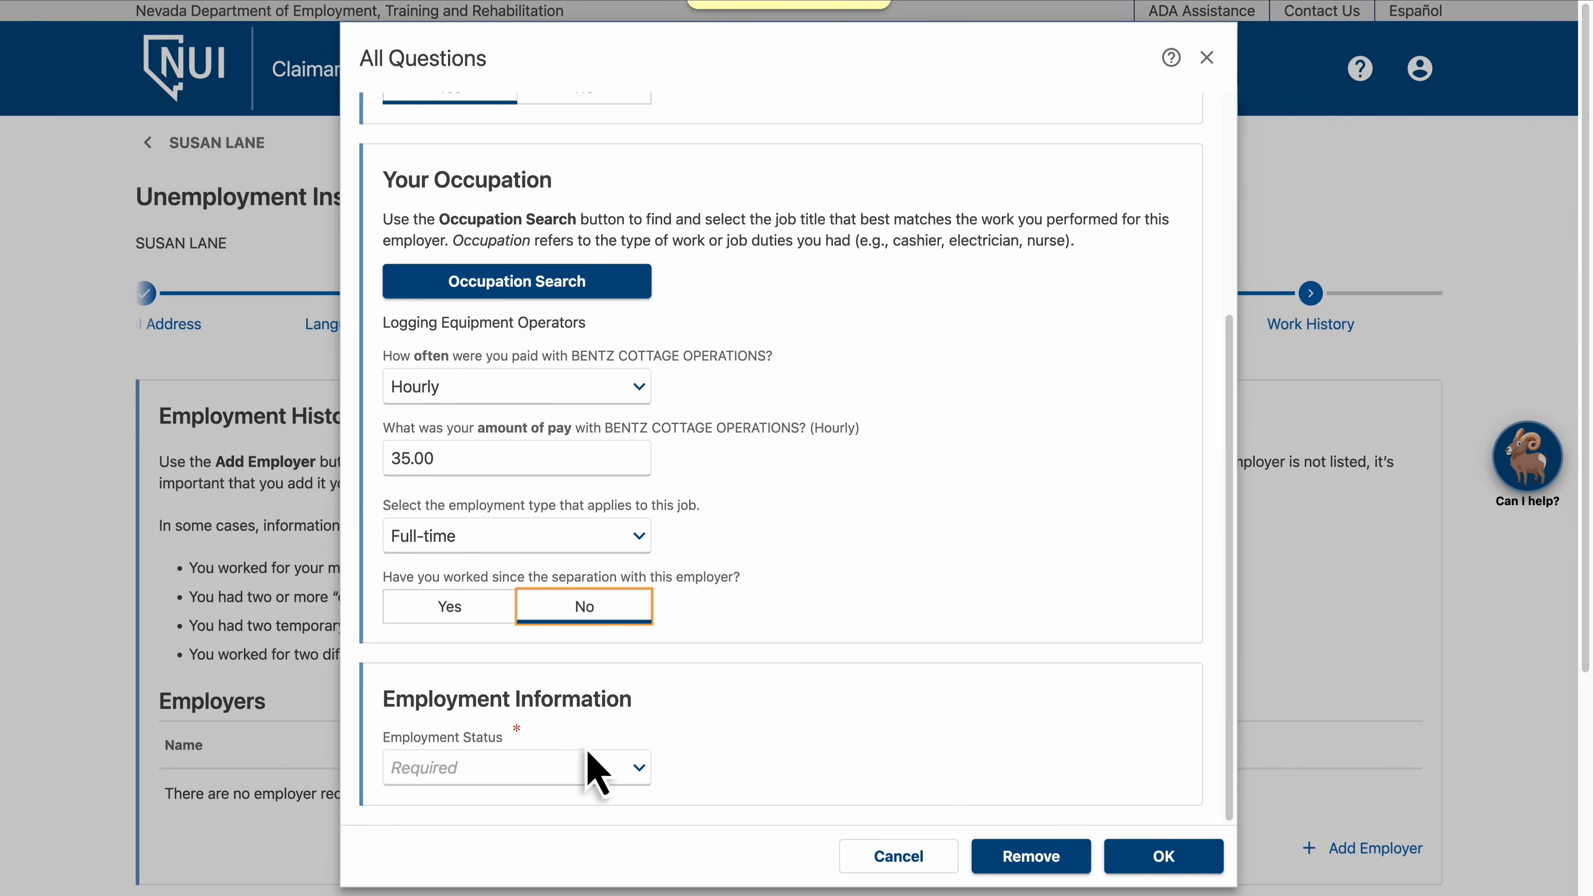
Set the employment status to Laid Off, with layoff date 17-Mar-2025 and the layoff not temporary
left_click(587, 768)
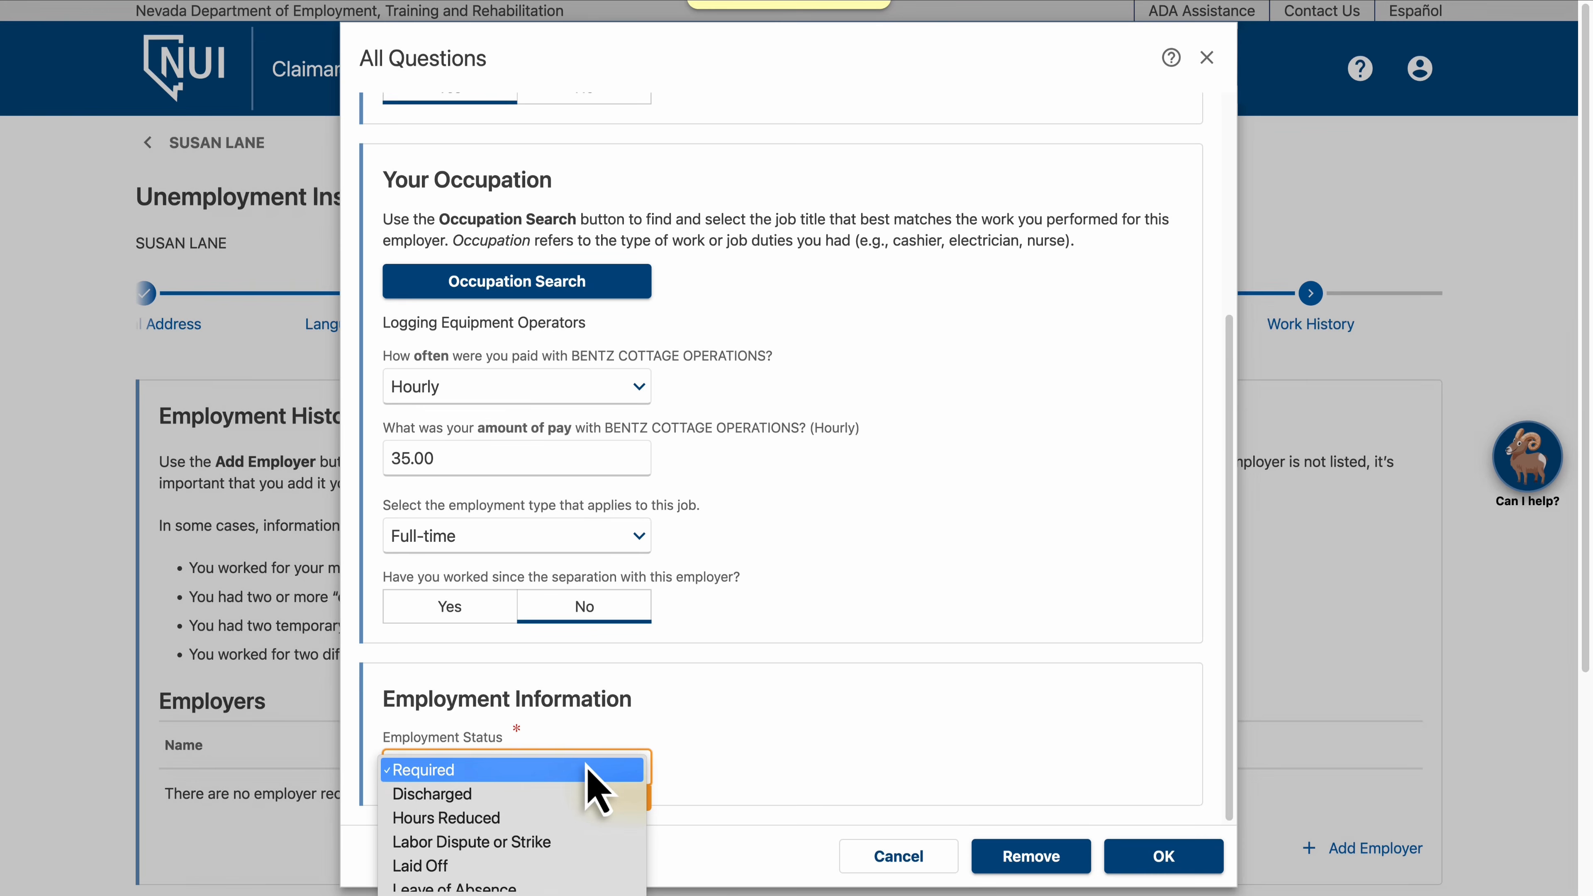
left_click(586, 866)
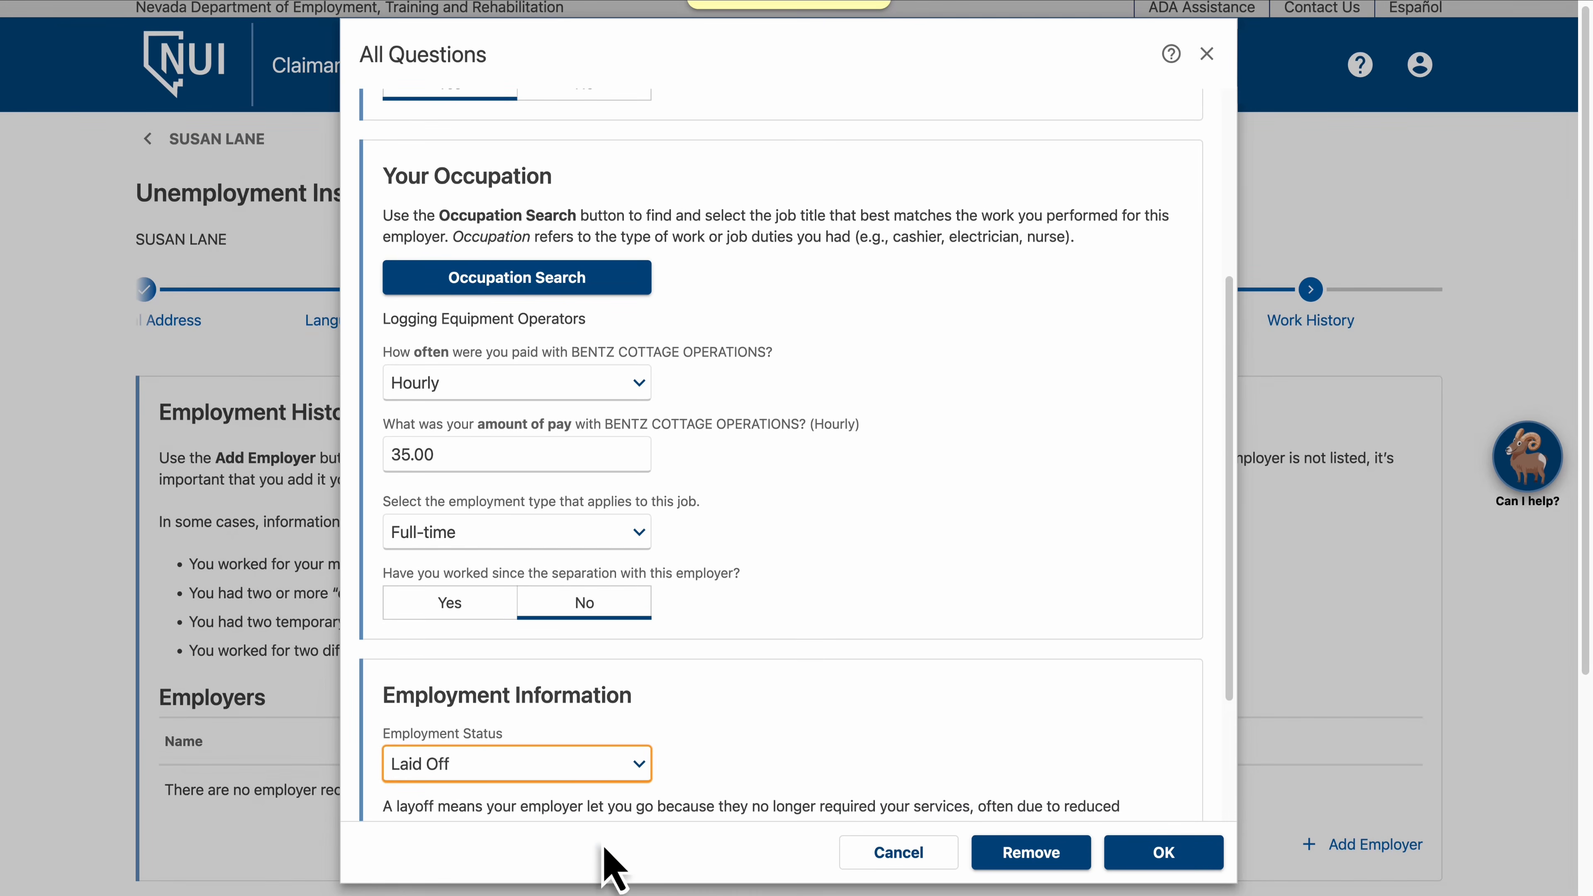
scroll(740, 753, "down", 3)
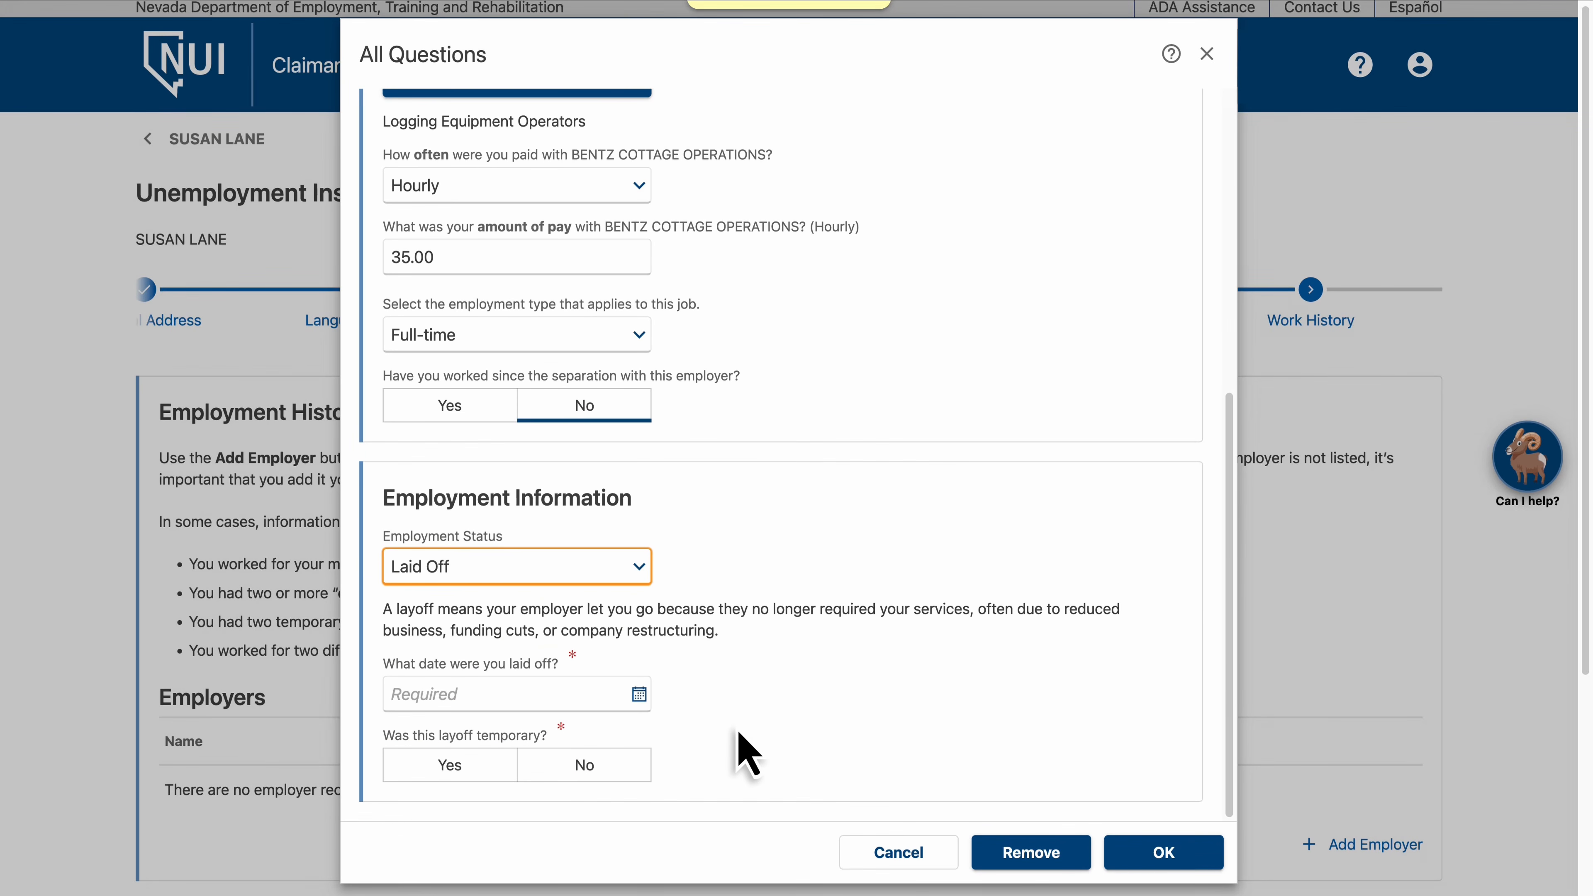
left_click(592, 694)
type("031720")
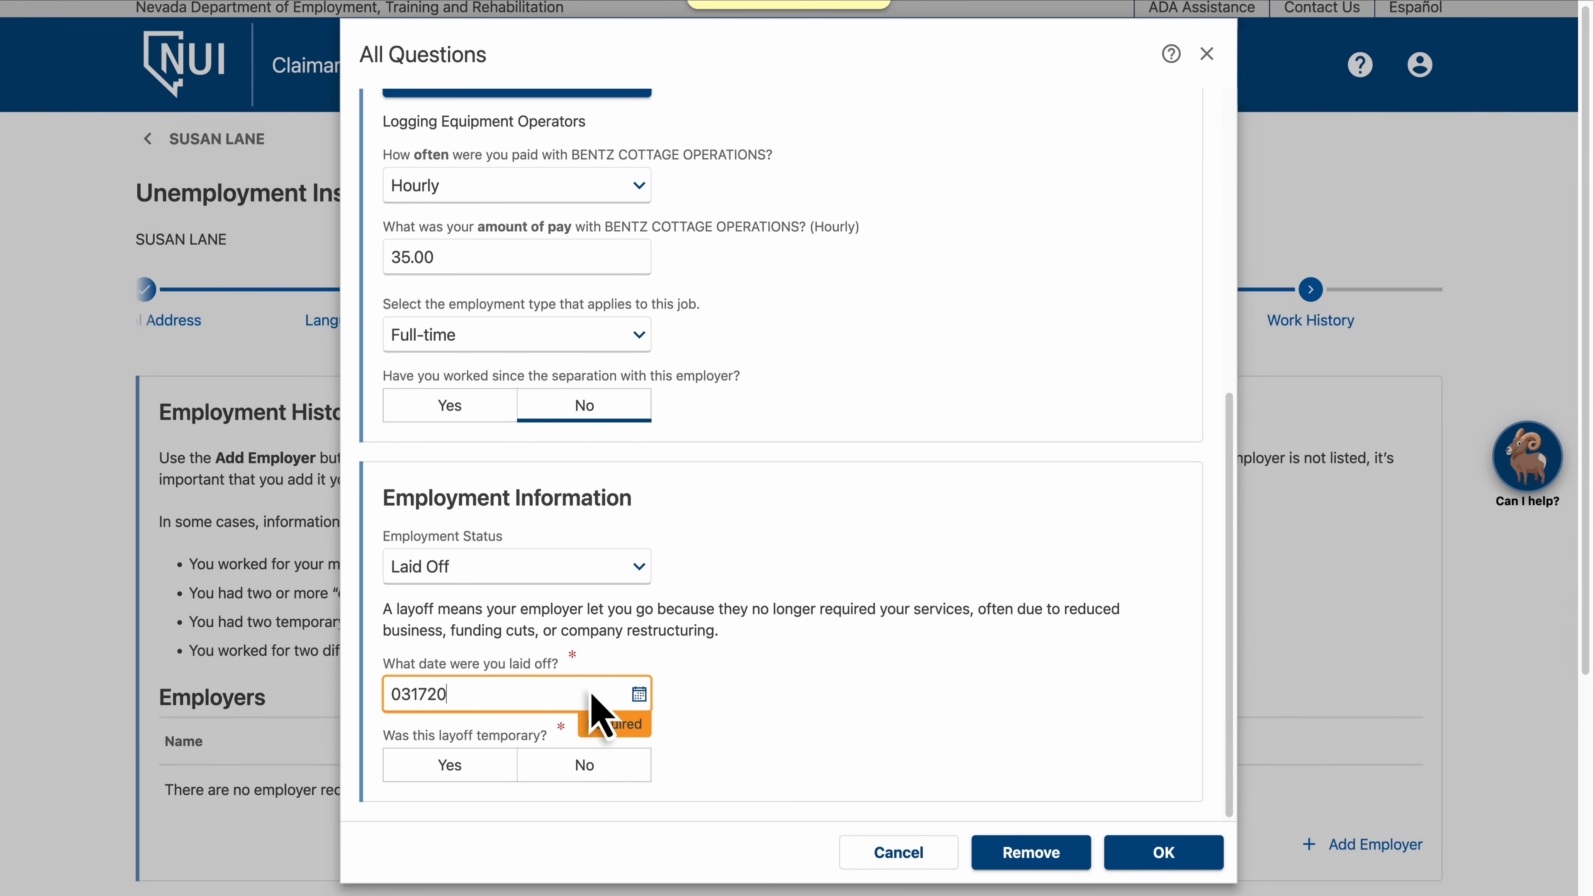
type("25")
left_click(588, 769)
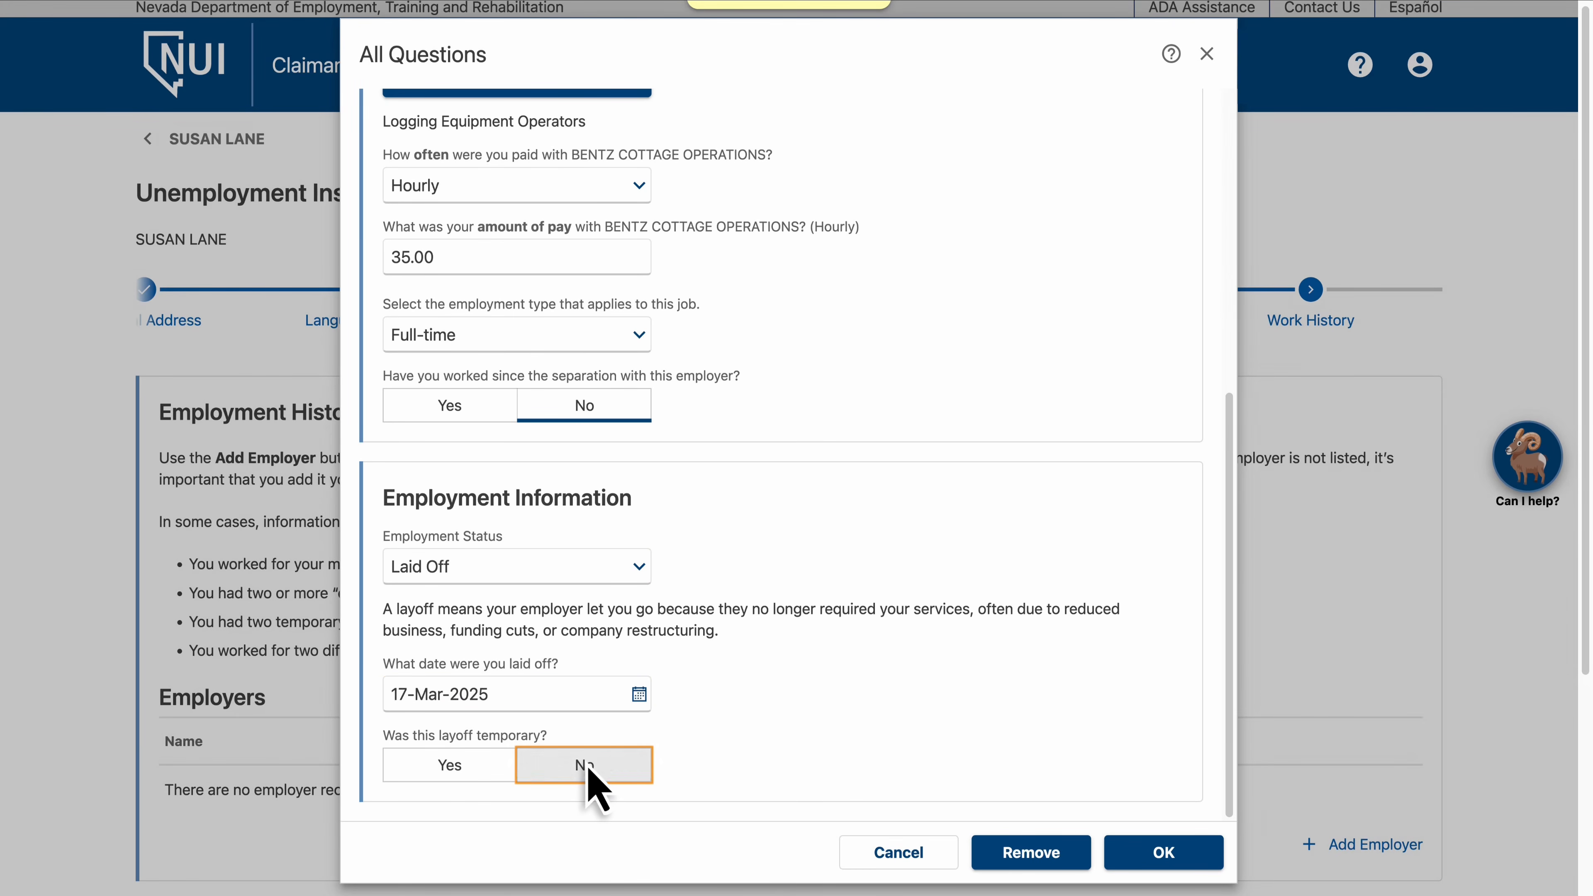
Save the employer questions and continue past the work history page
left_click(1164, 853)
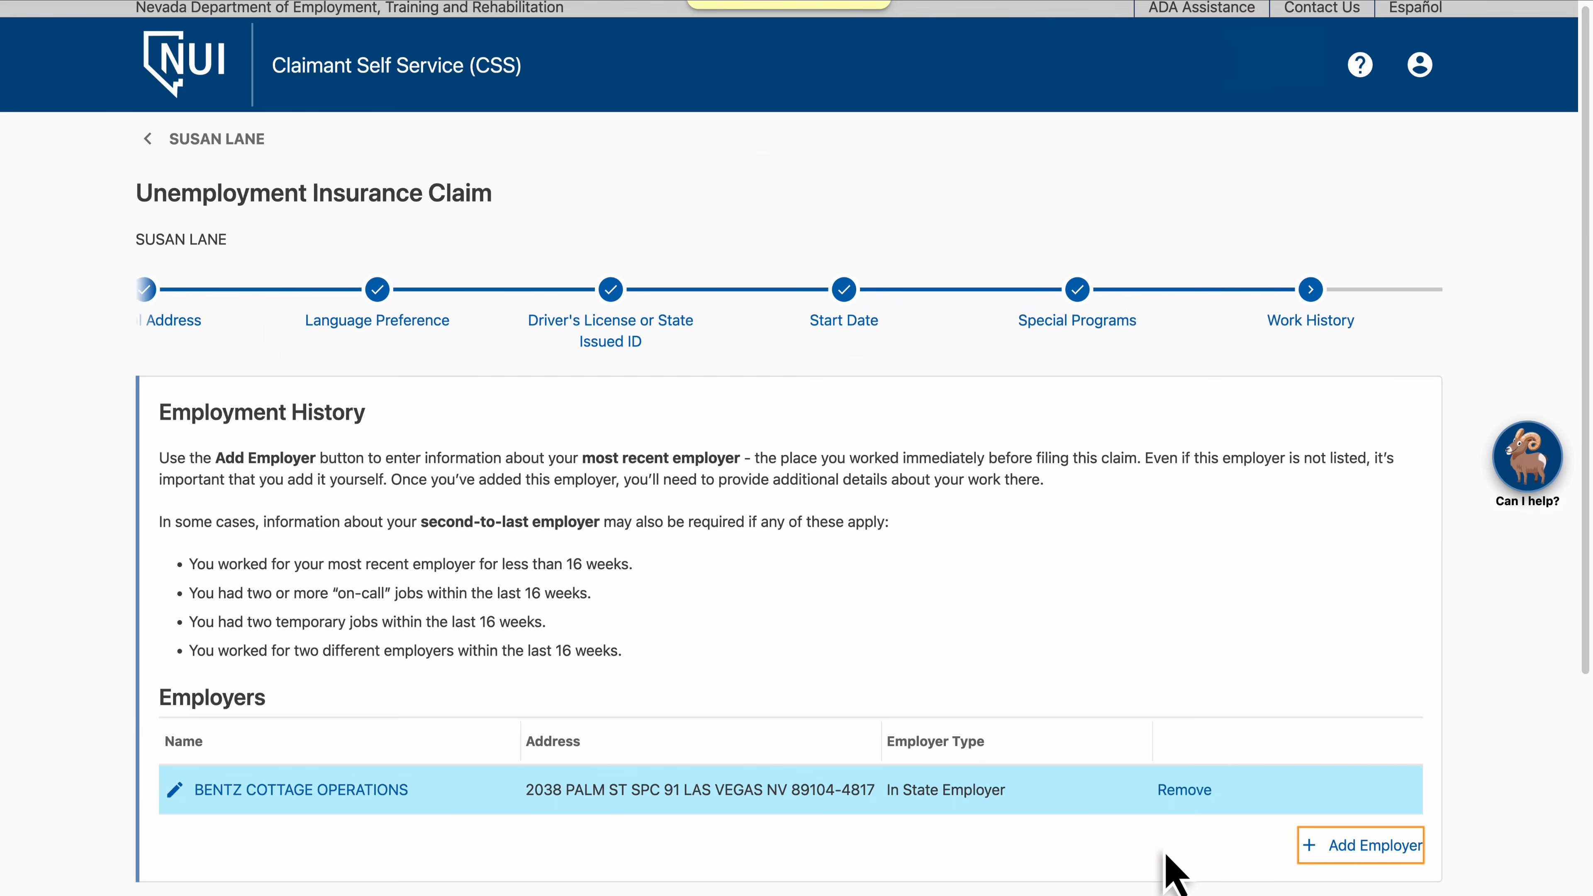
scroll(1173, 875, "down", 5)
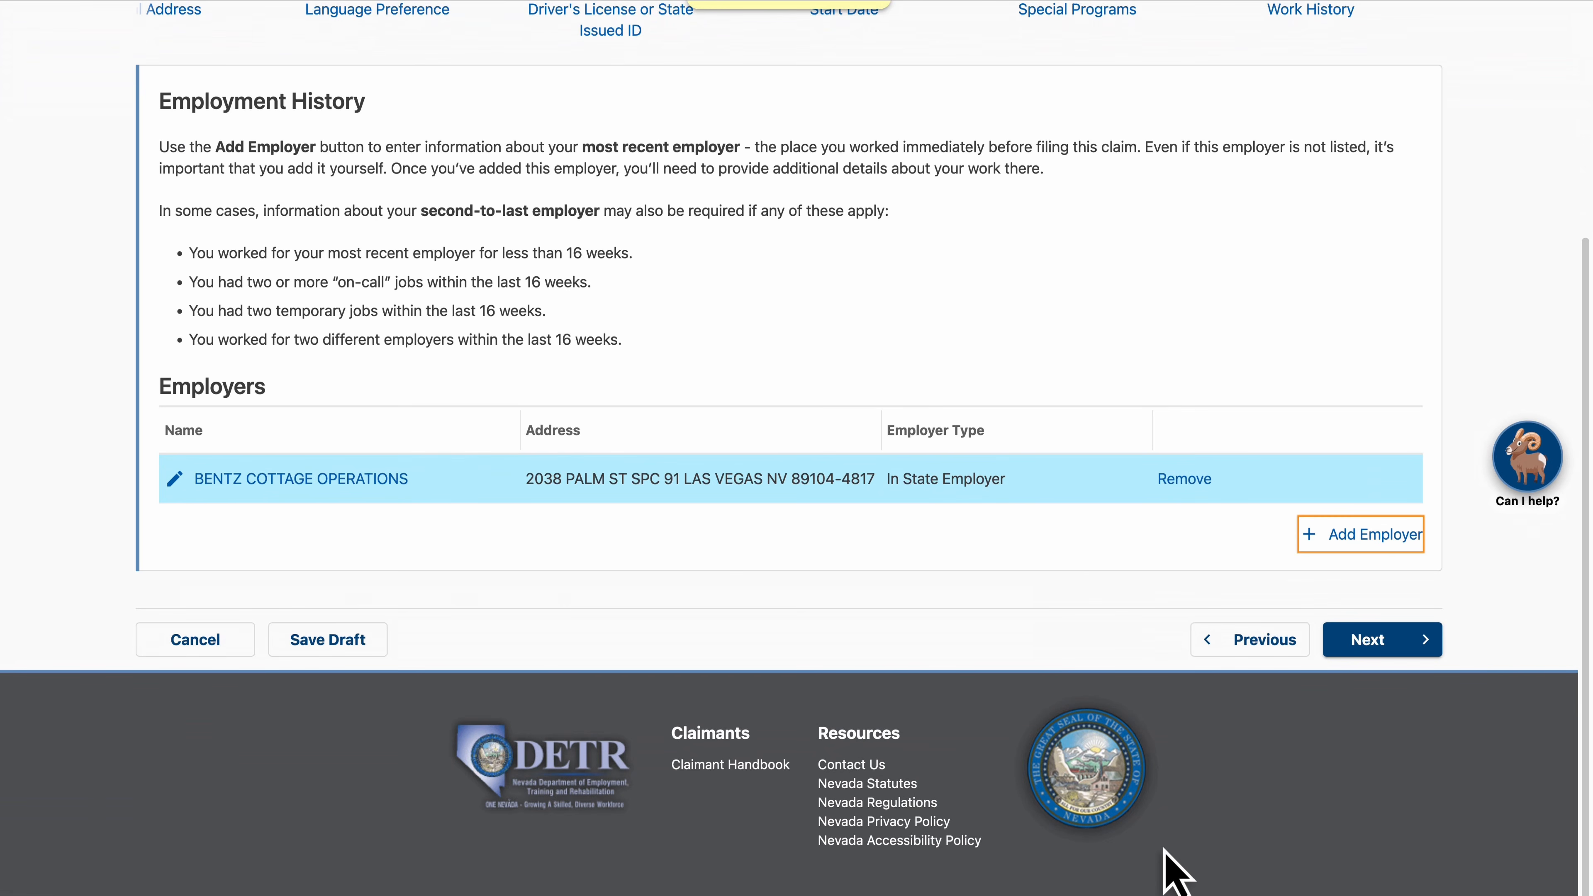
left_click(1382, 638)
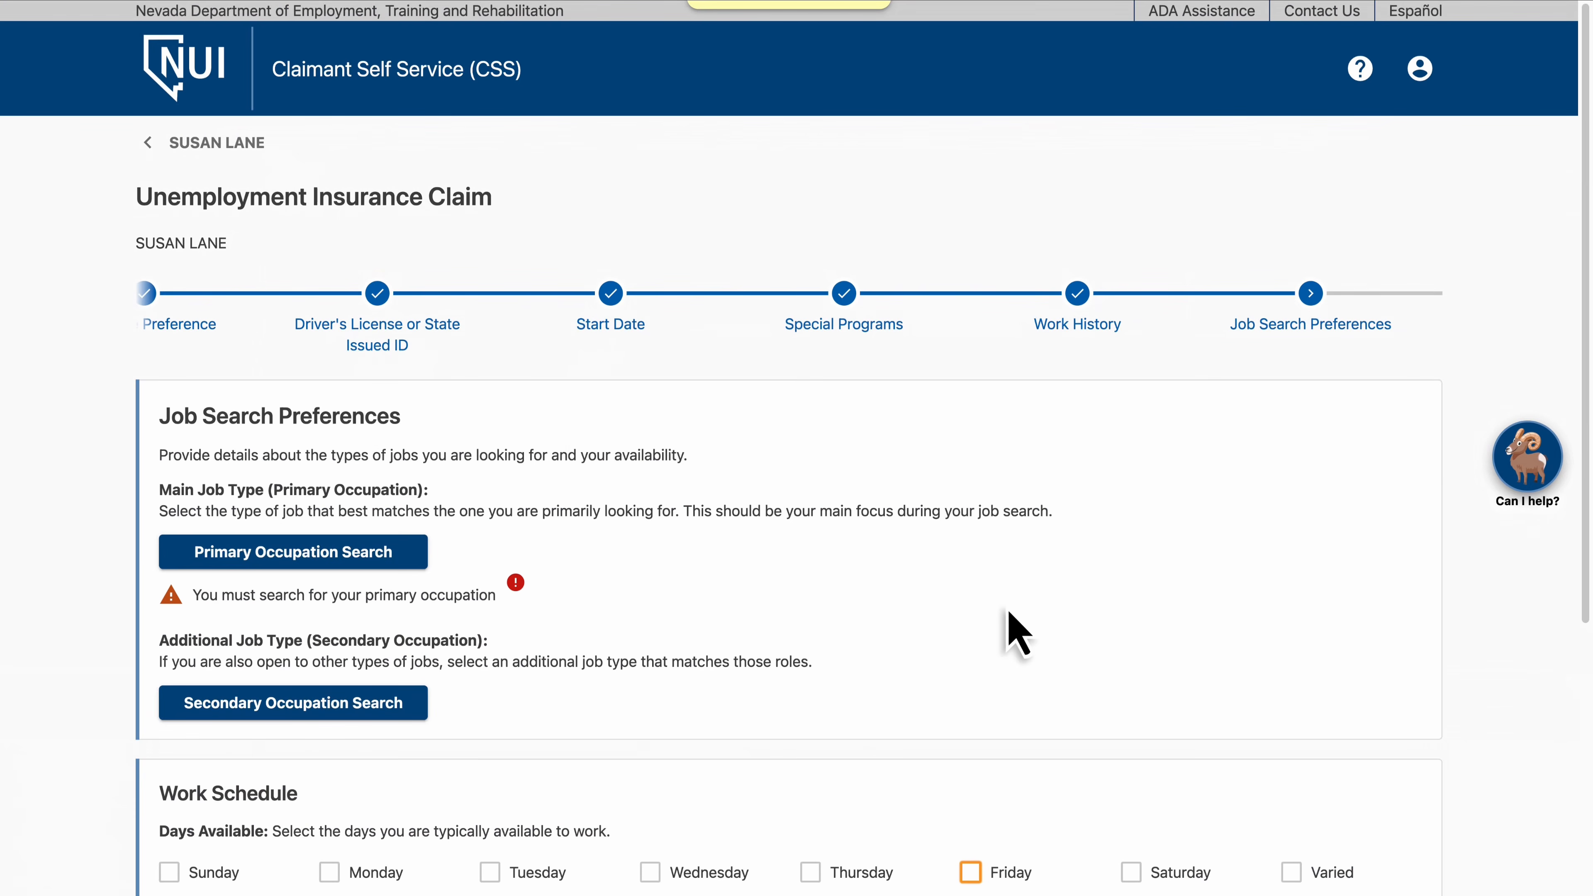
Search primary occupations for Logging and select 45-4029.00 Logging Workers, All Other
left_click(293, 555)
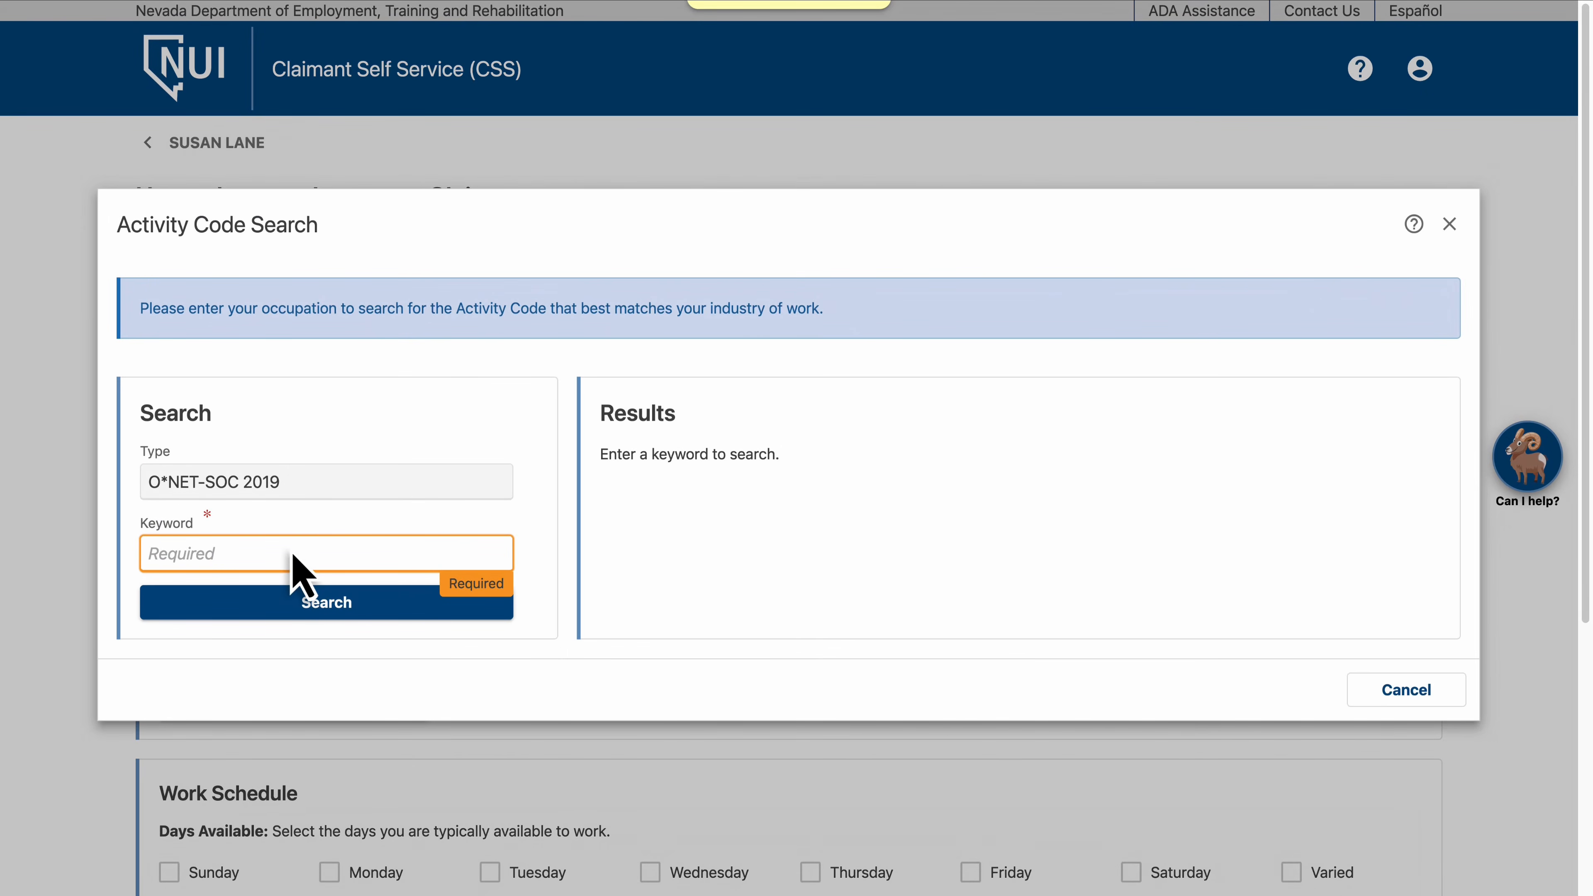
type("Logging")
left_click(324, 604)
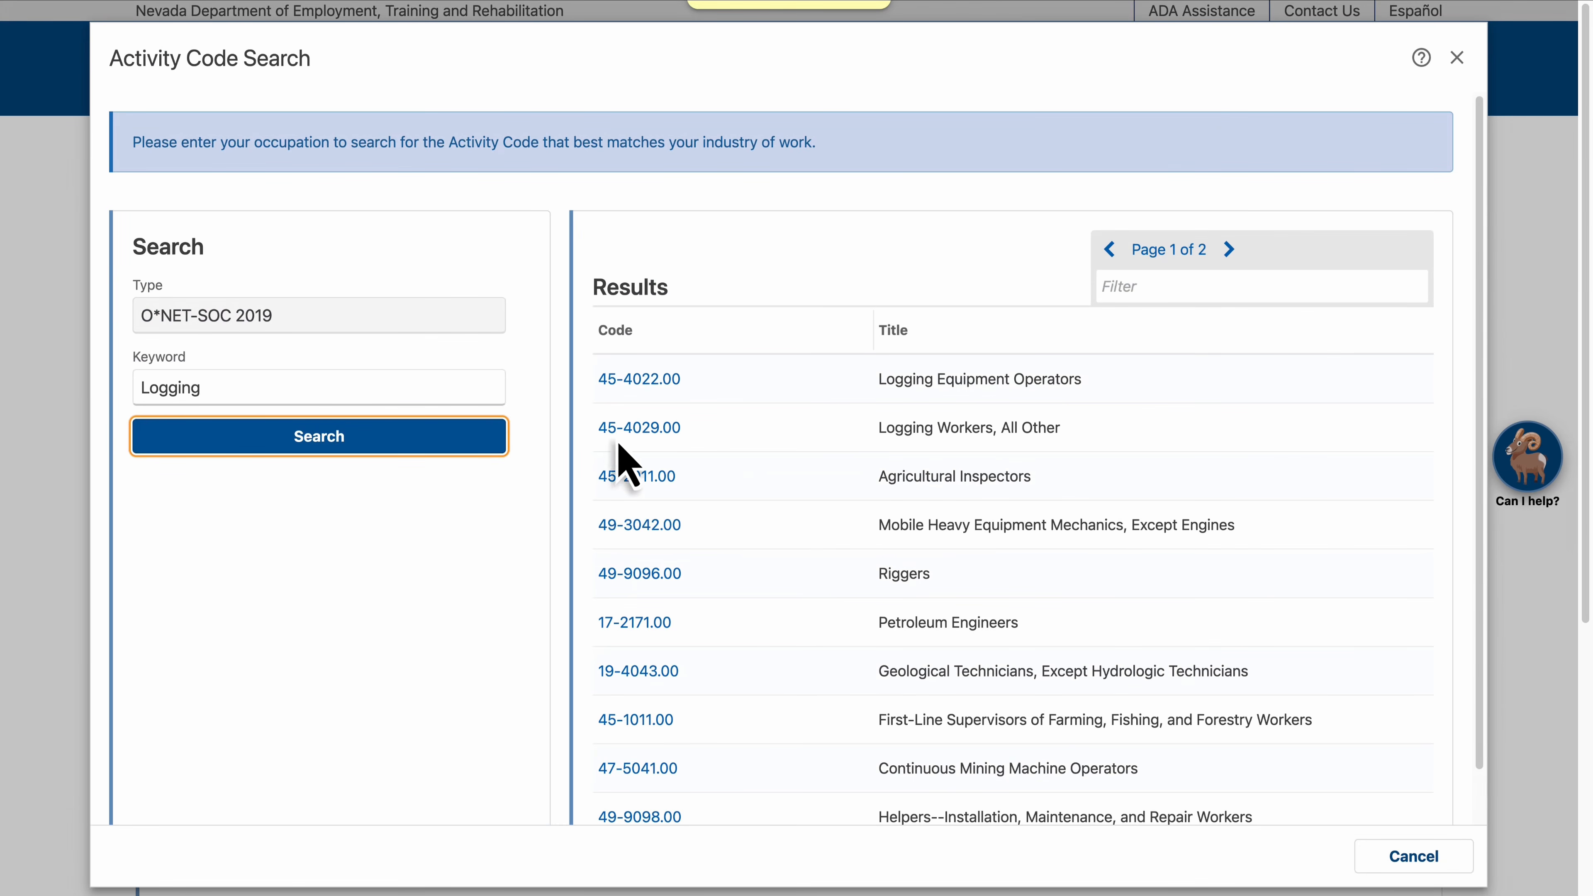
left_click(642, 432)
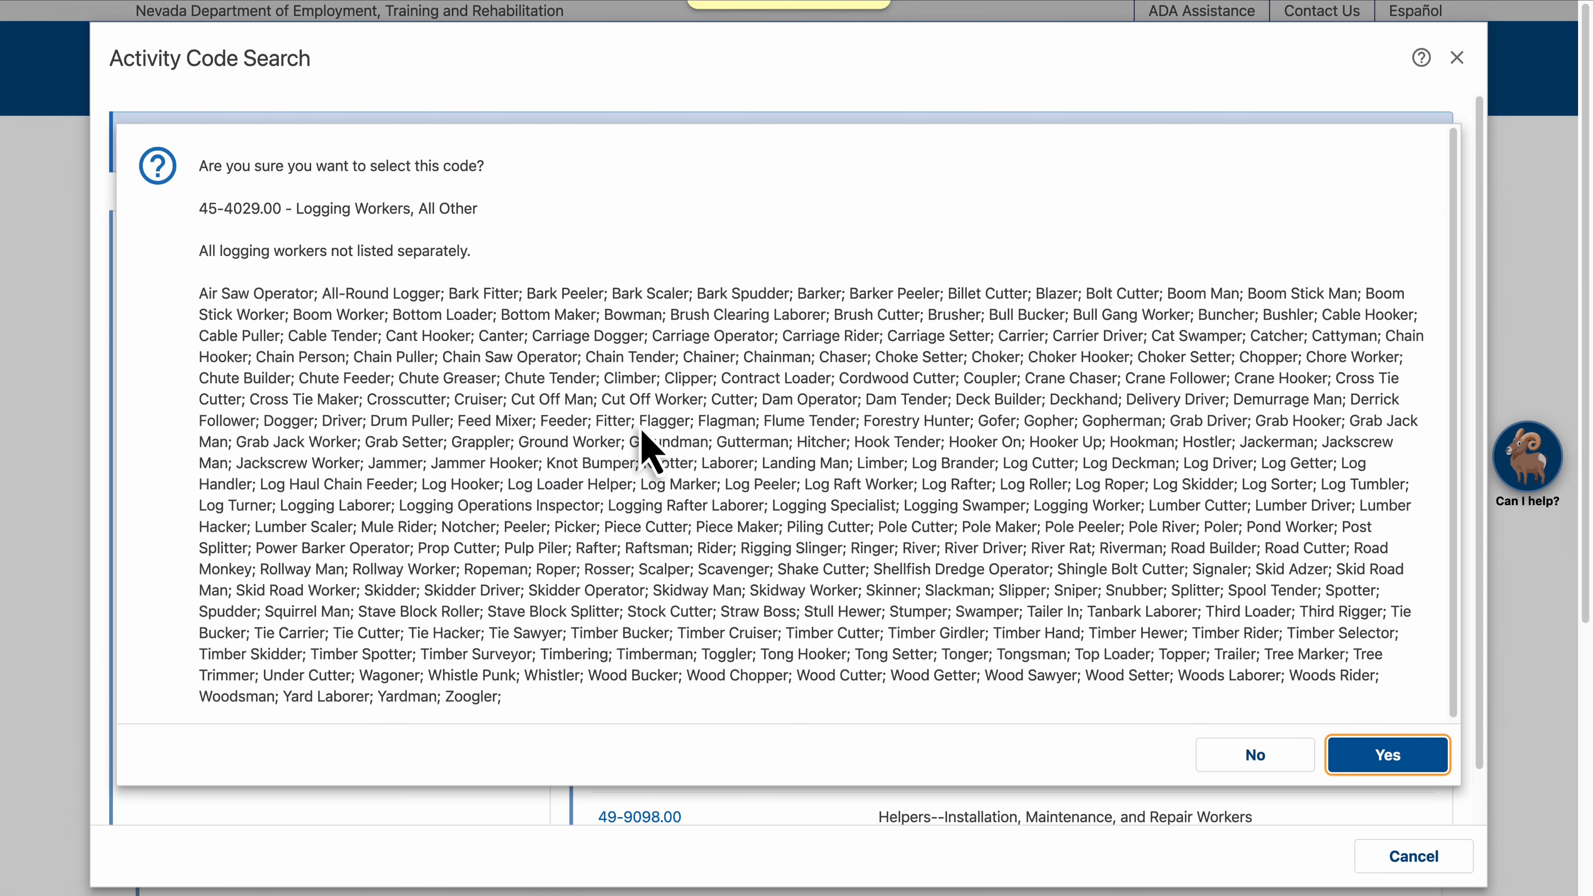
left_click(1388, 752)
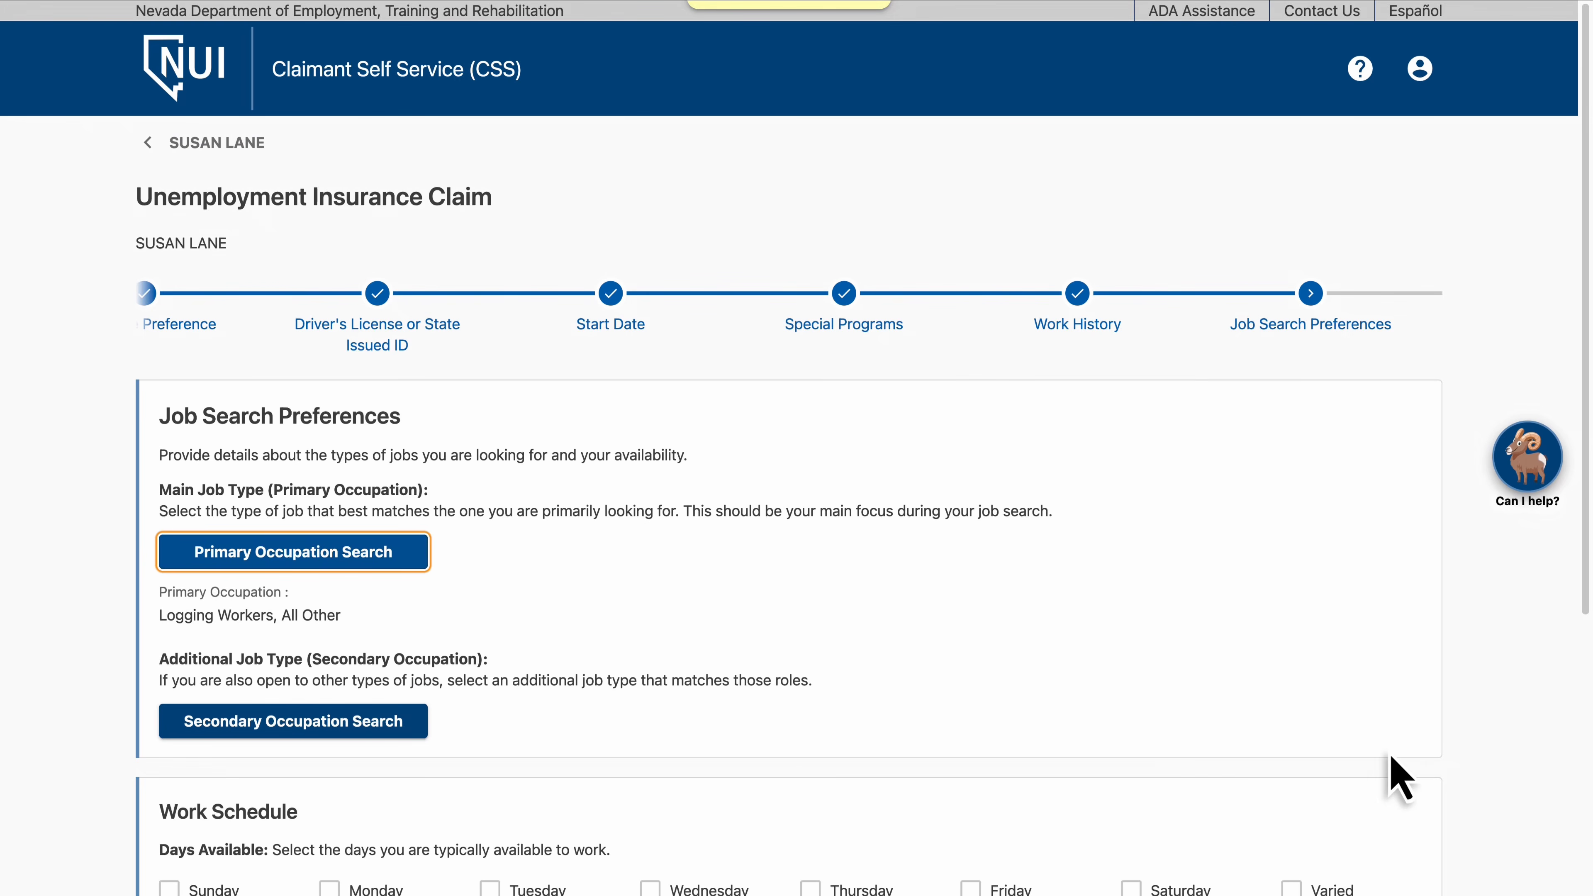
Mark availability Monday through Friday with Day Shift preferred and continue
scroll(1389, 754, "down", 6)
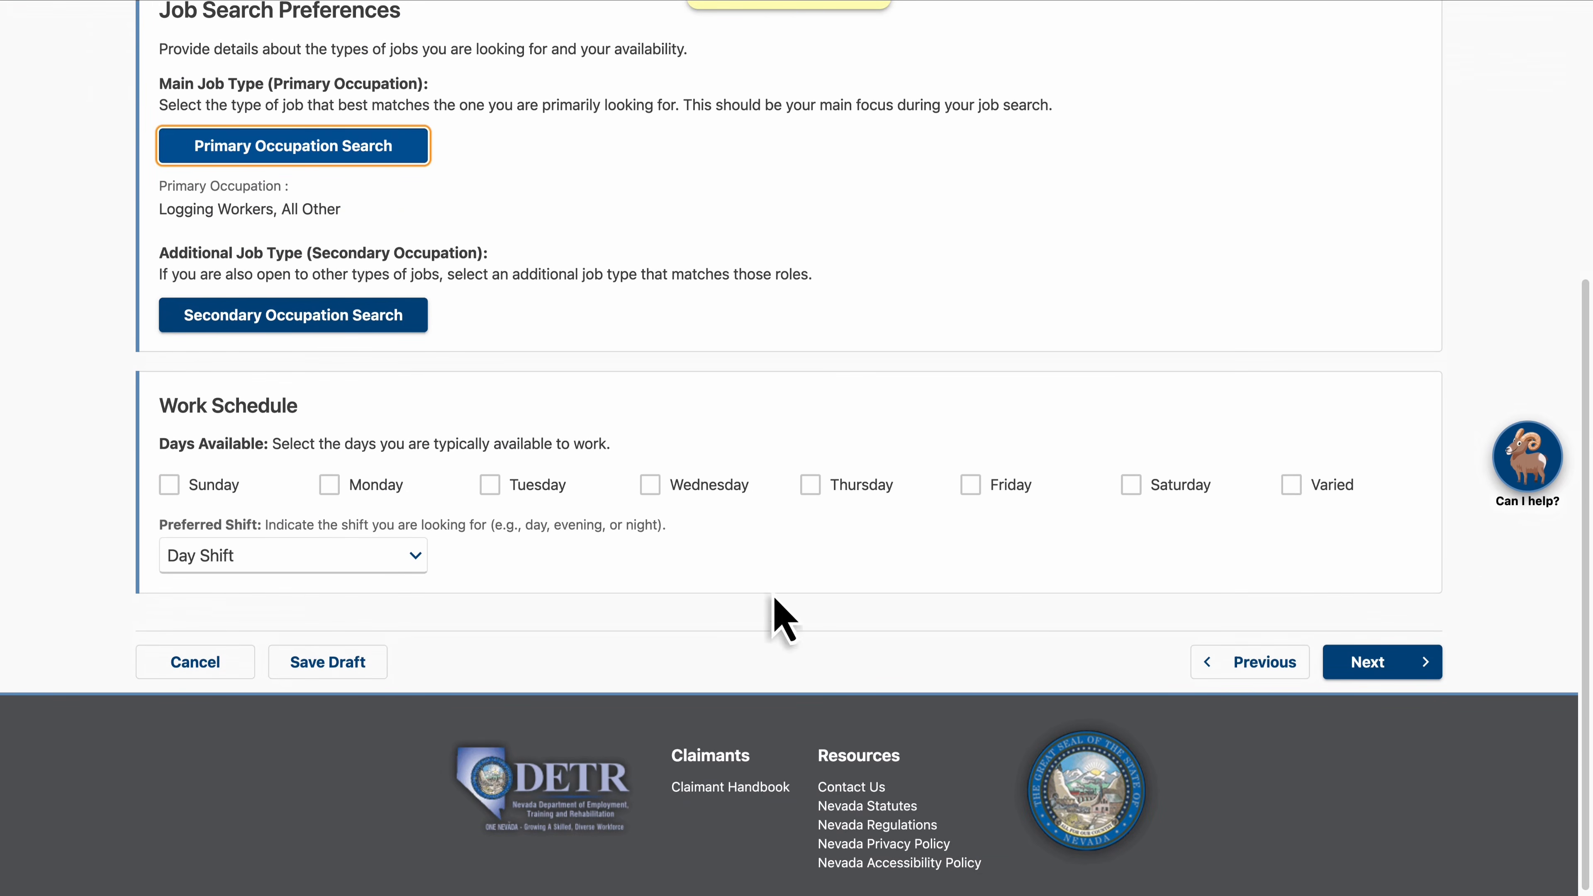
left_click(329, 485)
left_click(490, 485)
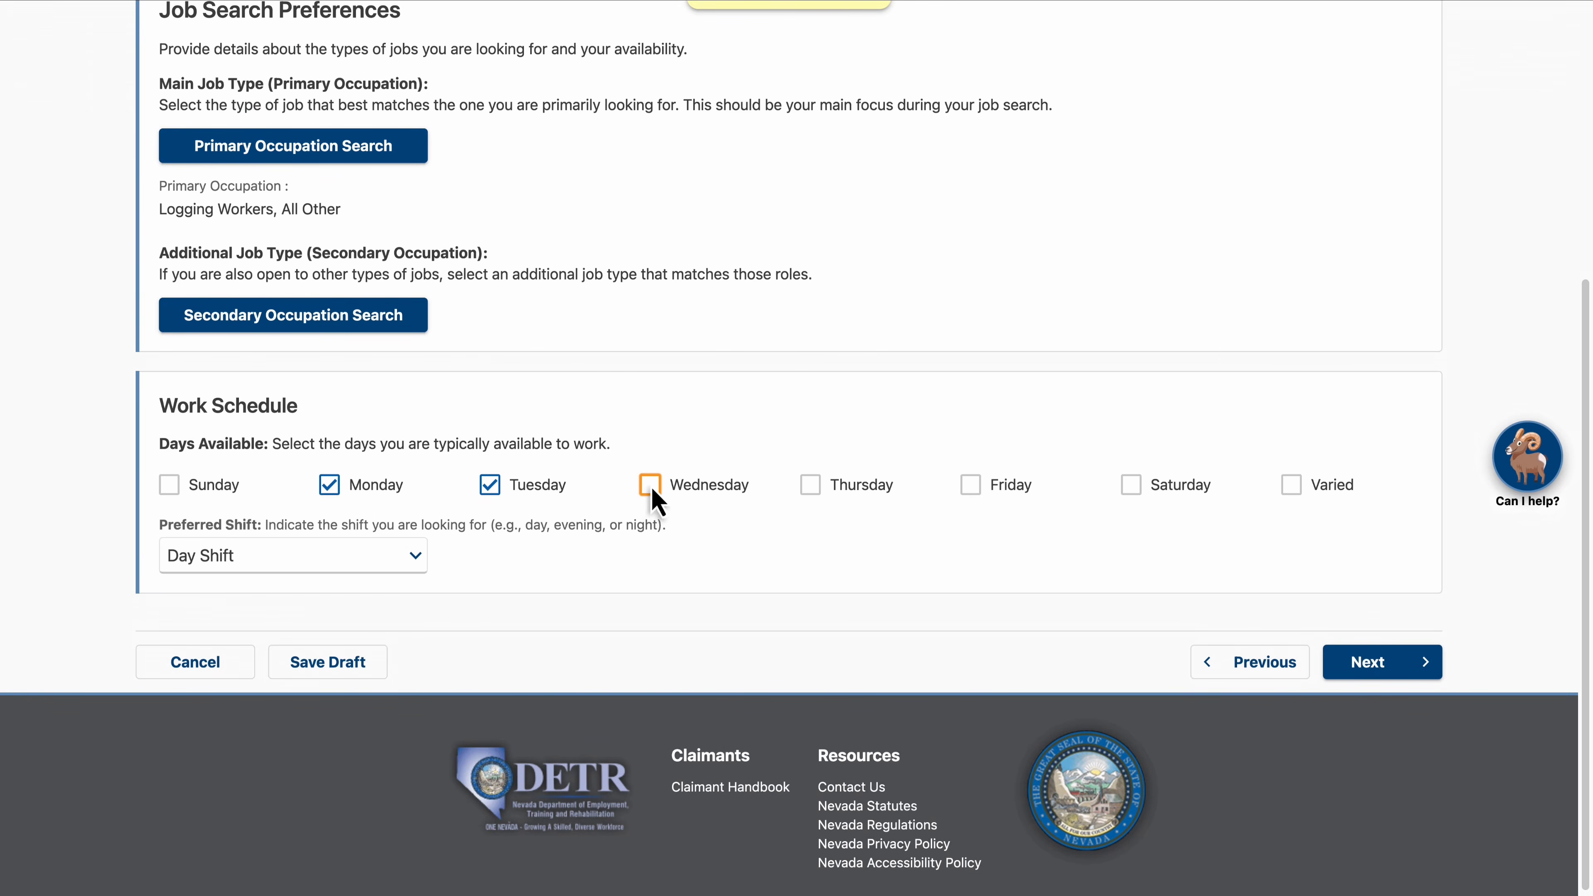
left_click(651, 487)
left_click(812, 487)
left_click(971, 488)
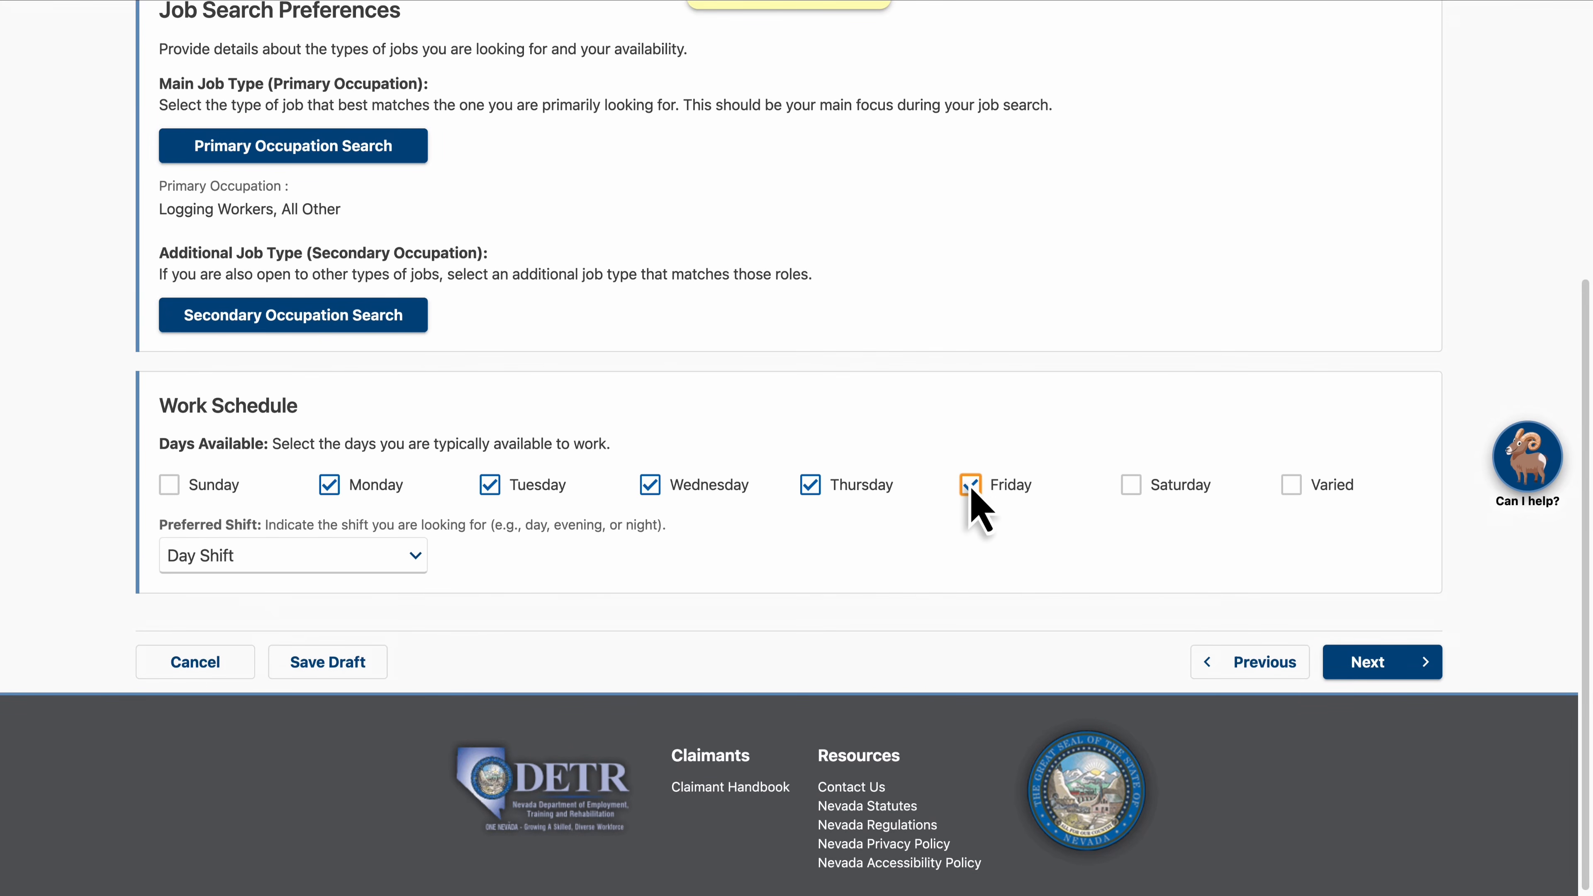
left_click(355, 558)
left_click(354, 558)
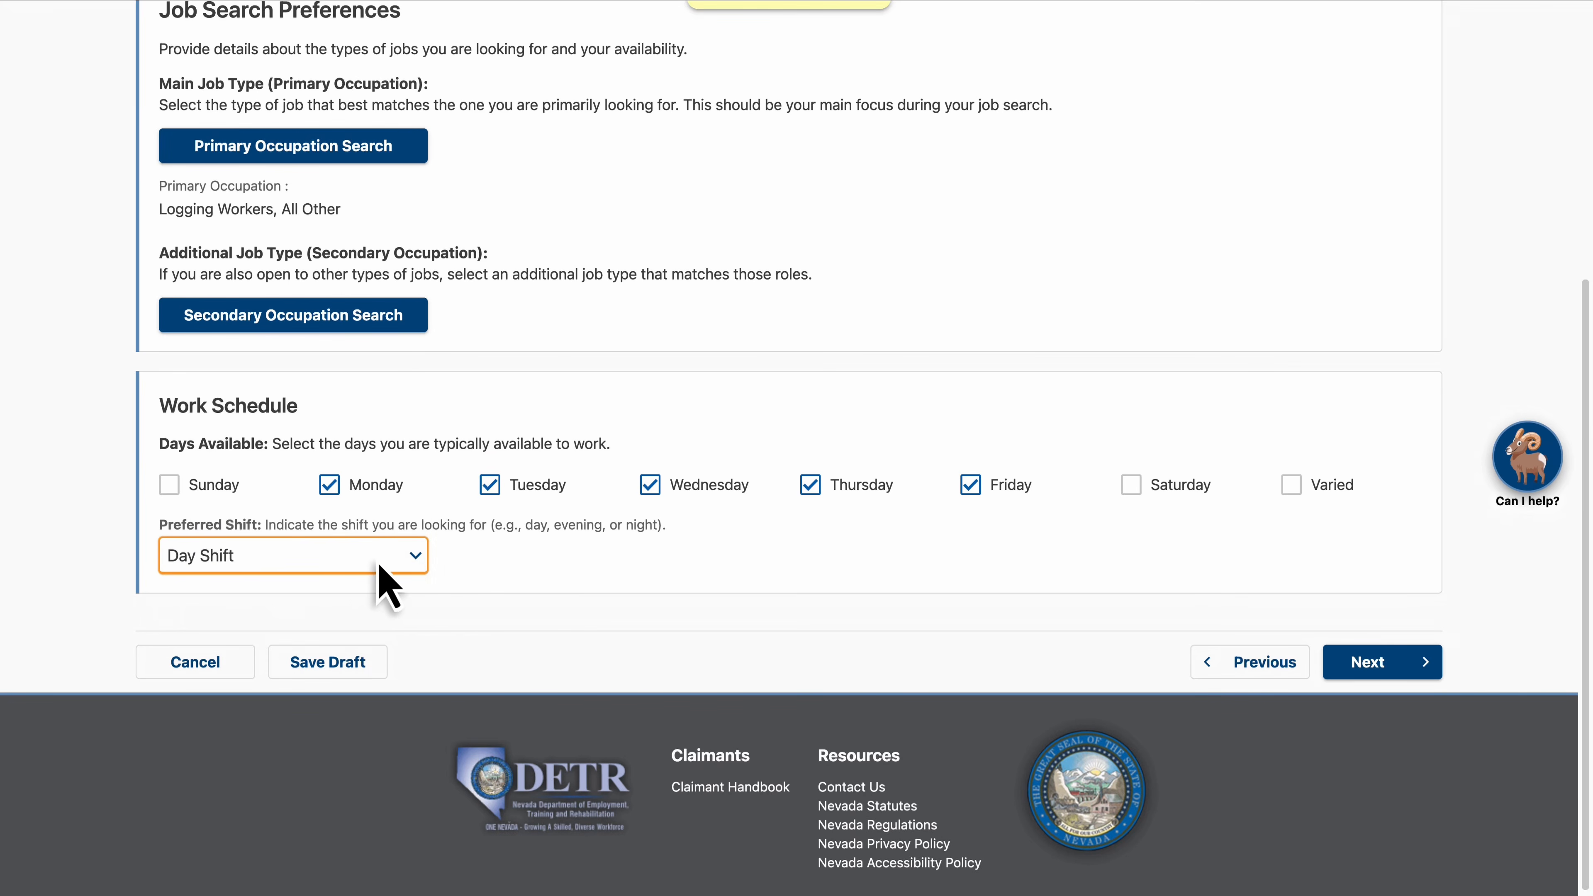
left_click(1373, 666)
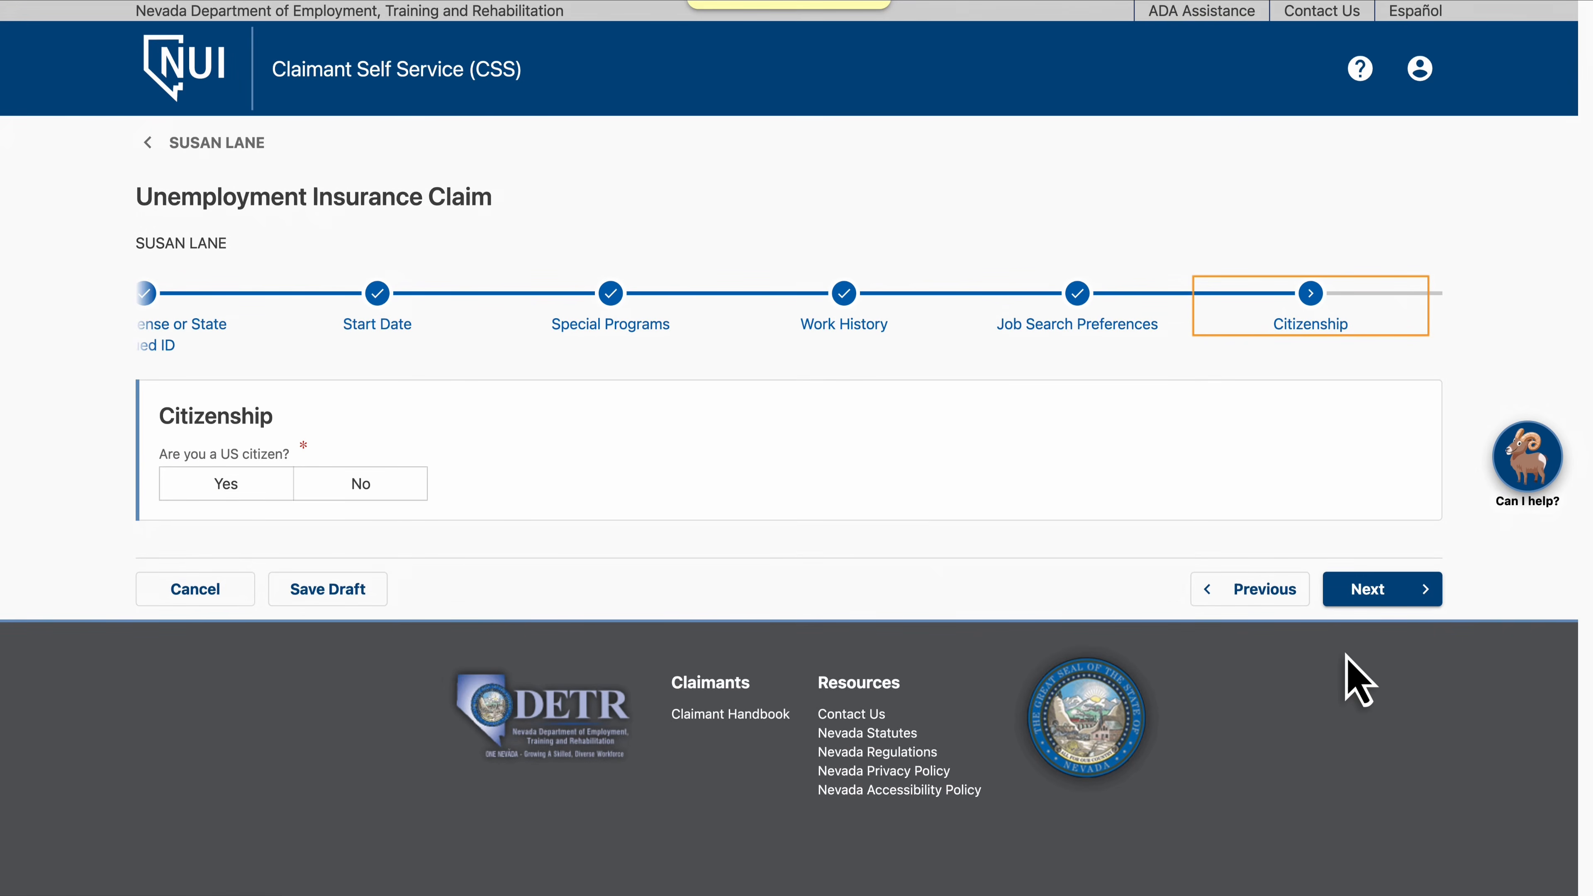
Answer Yes to being a US citizen and continue
left_click(228, 491)
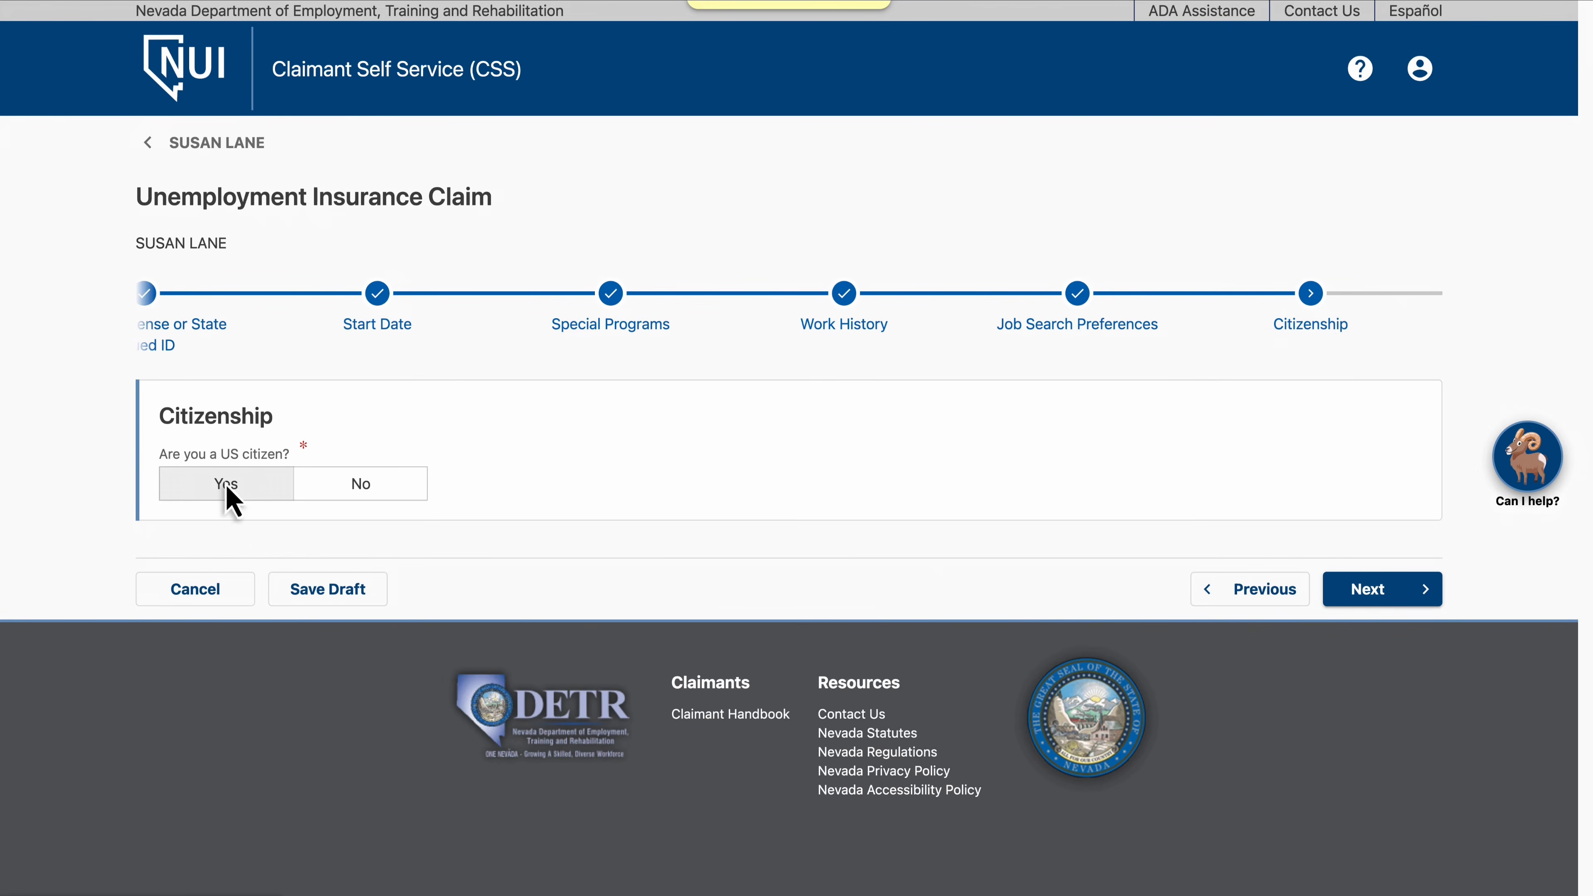
left_click(1386, 614)
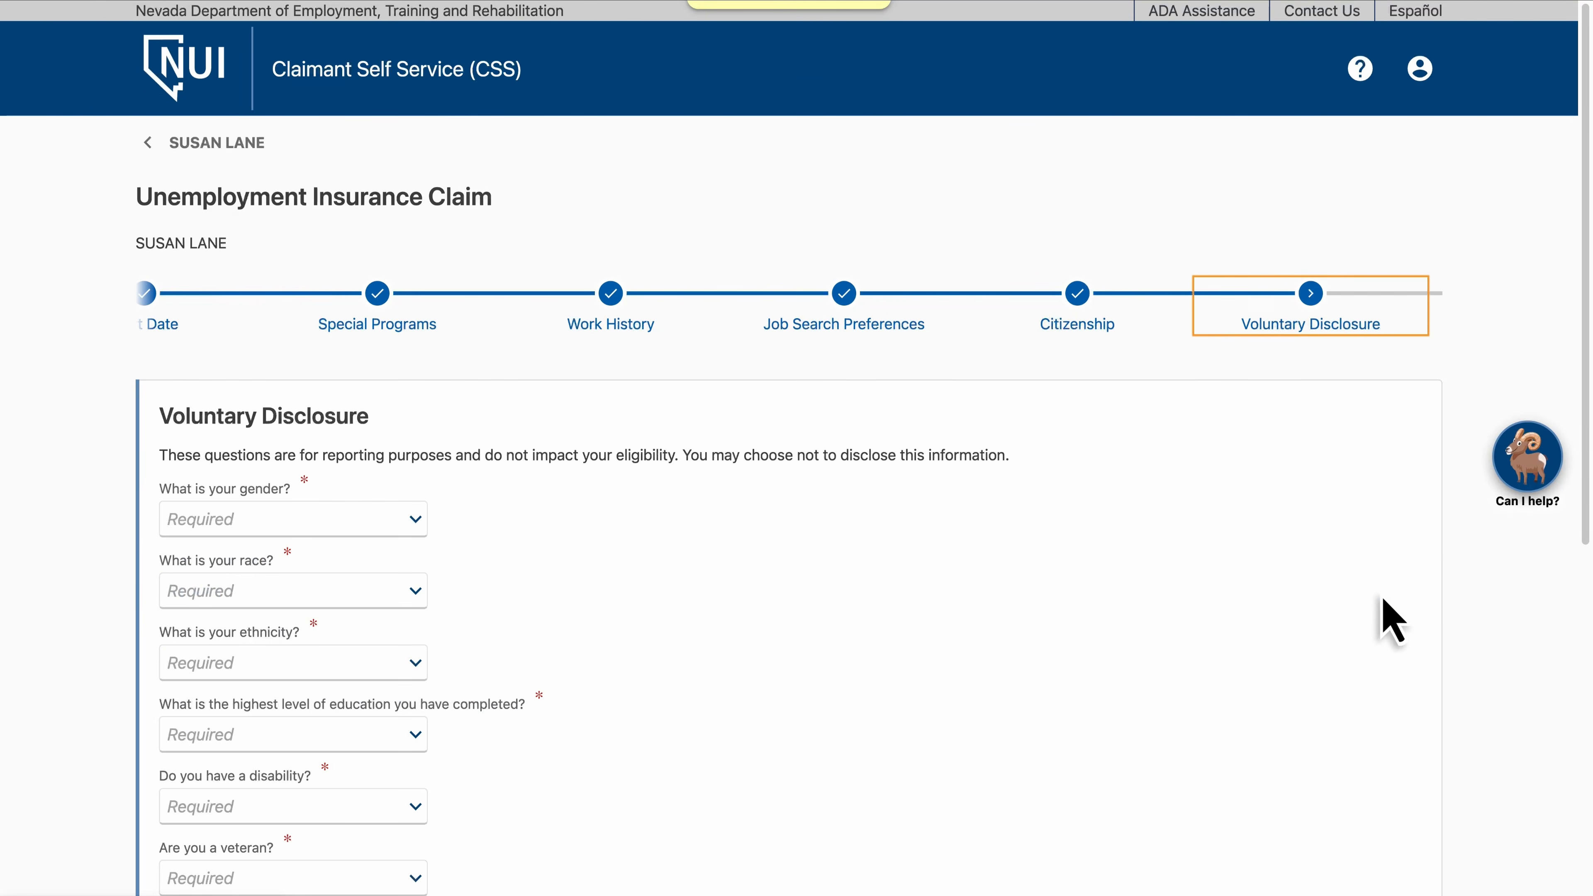
Answer the voluntary disclosure questions: gender Female, race African American, ethnicity Not Hispanic or Latino
left_click(337, 521)
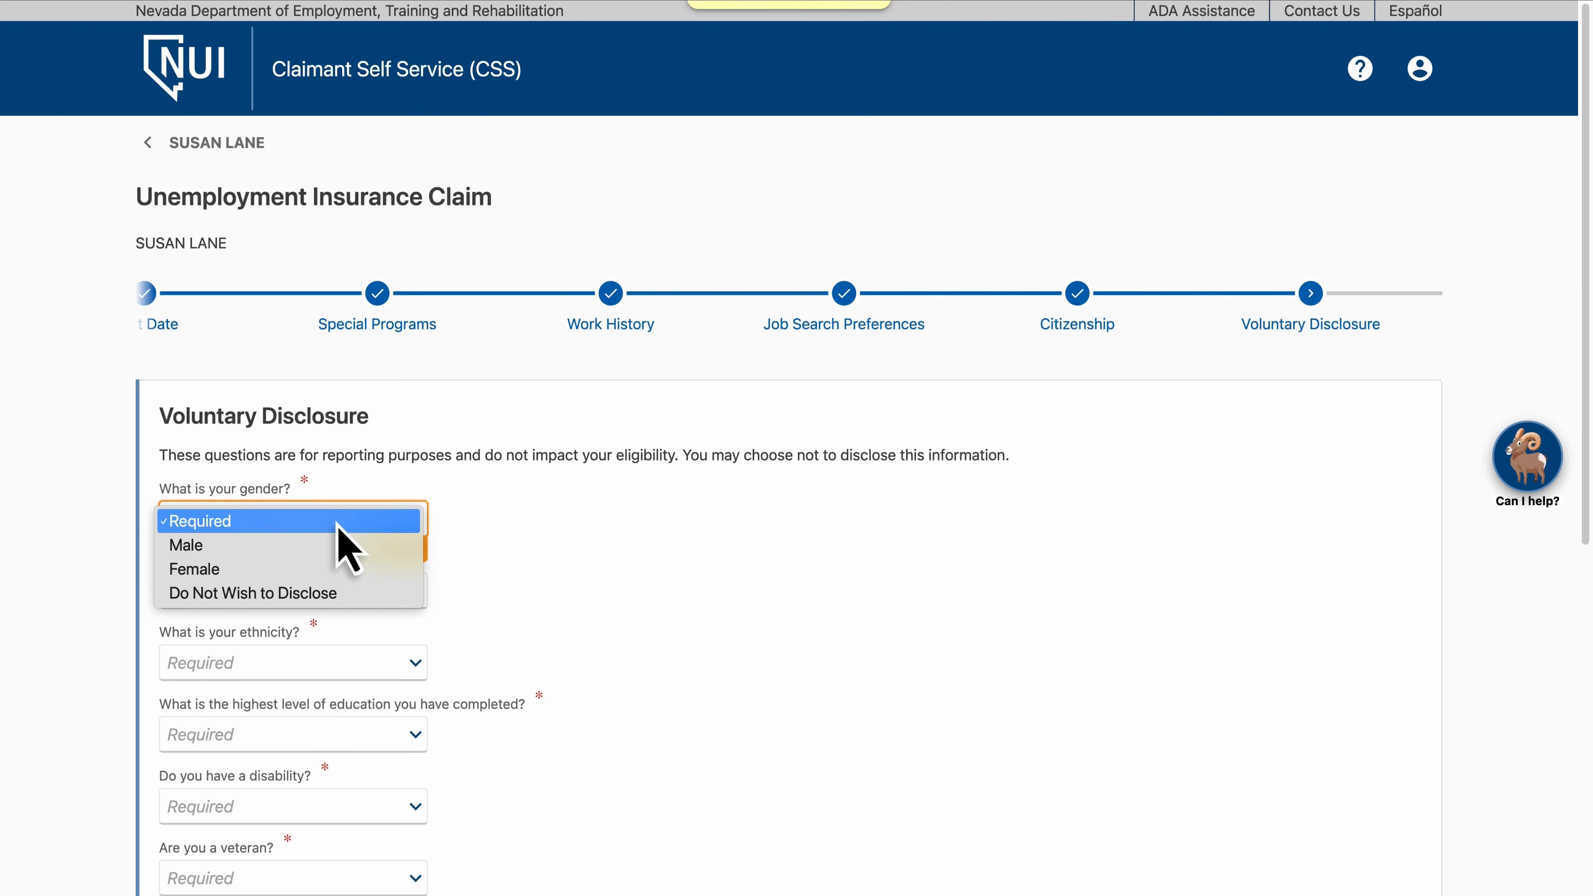
left_click(339, 568)
left_click(336, 590)
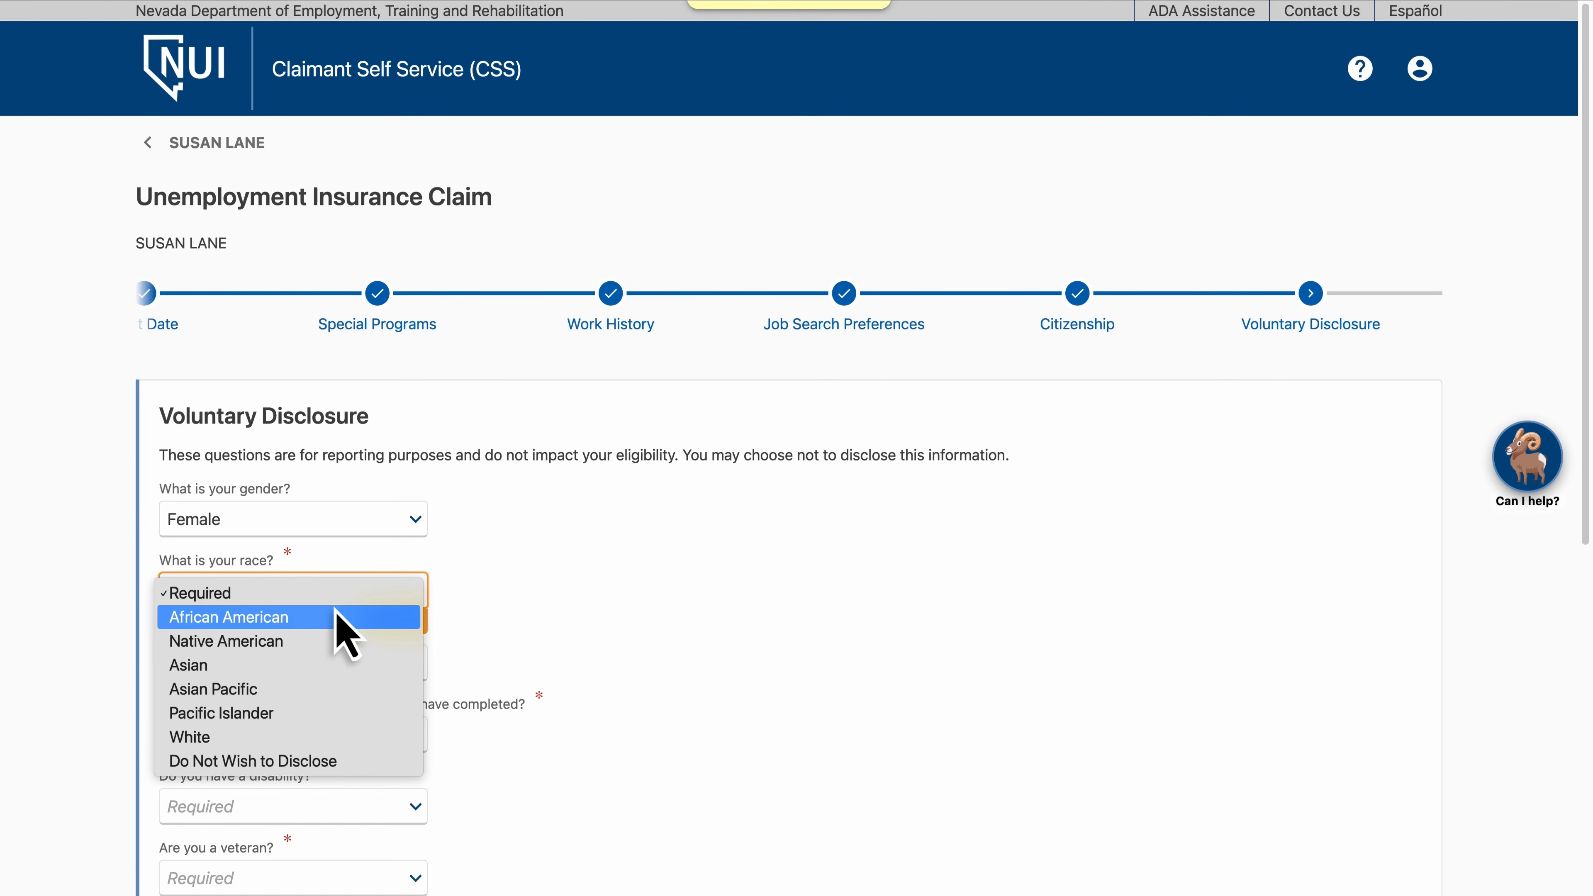
left_click(339, 618)
left_click(342, 666)
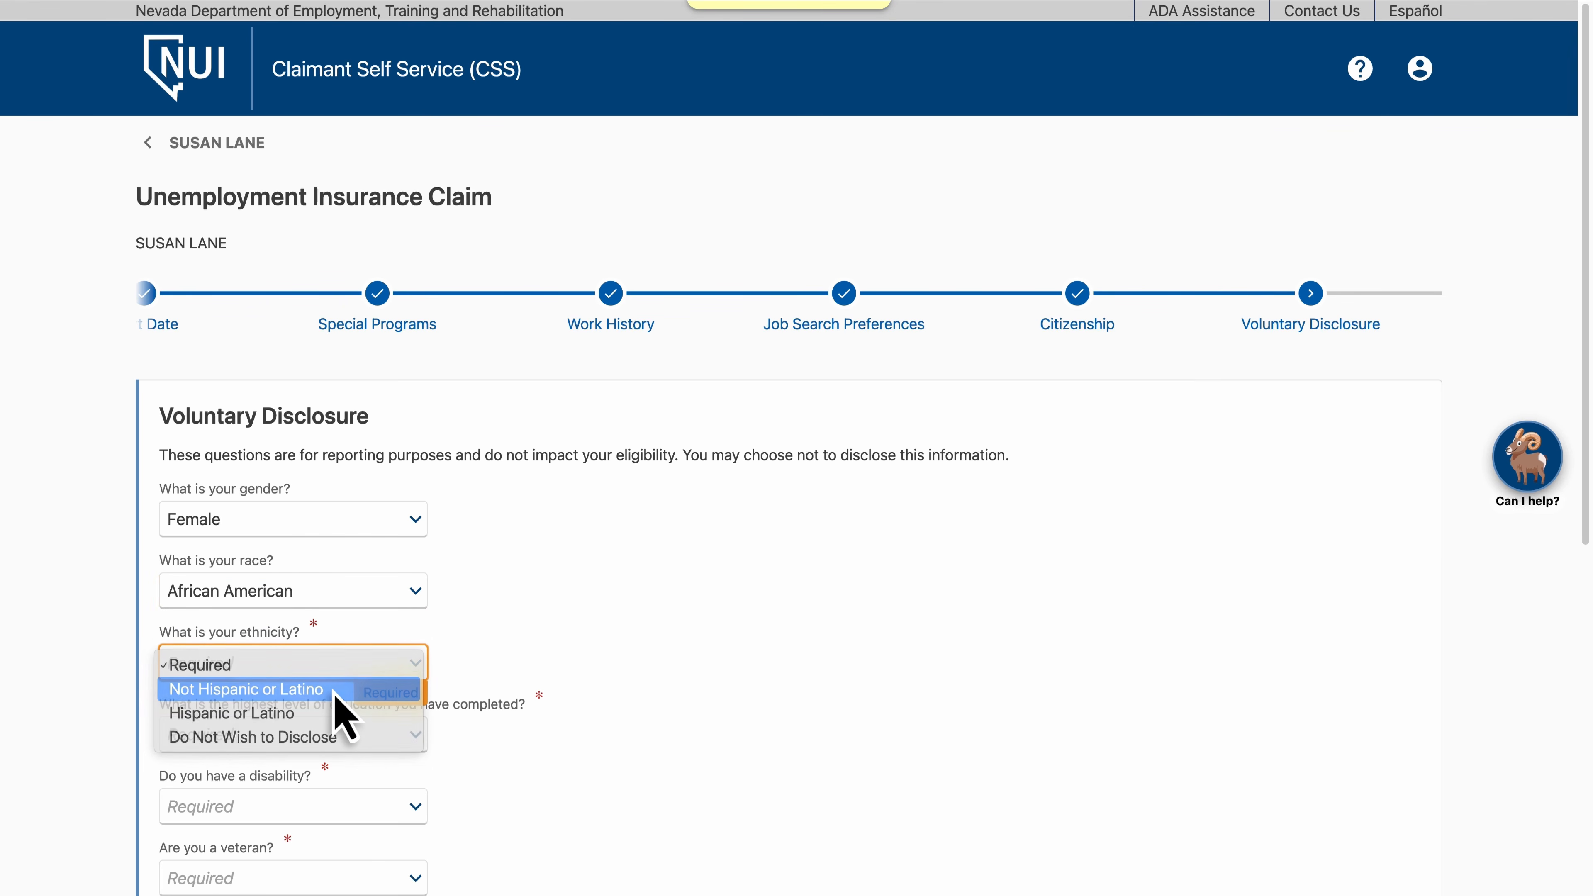
left_click(336, 689)
Set the highest education completed to 2 years of college, technical school or associate degree
scroll(342, 696, "down", 6)
scroll(342, 706, "down", 3)
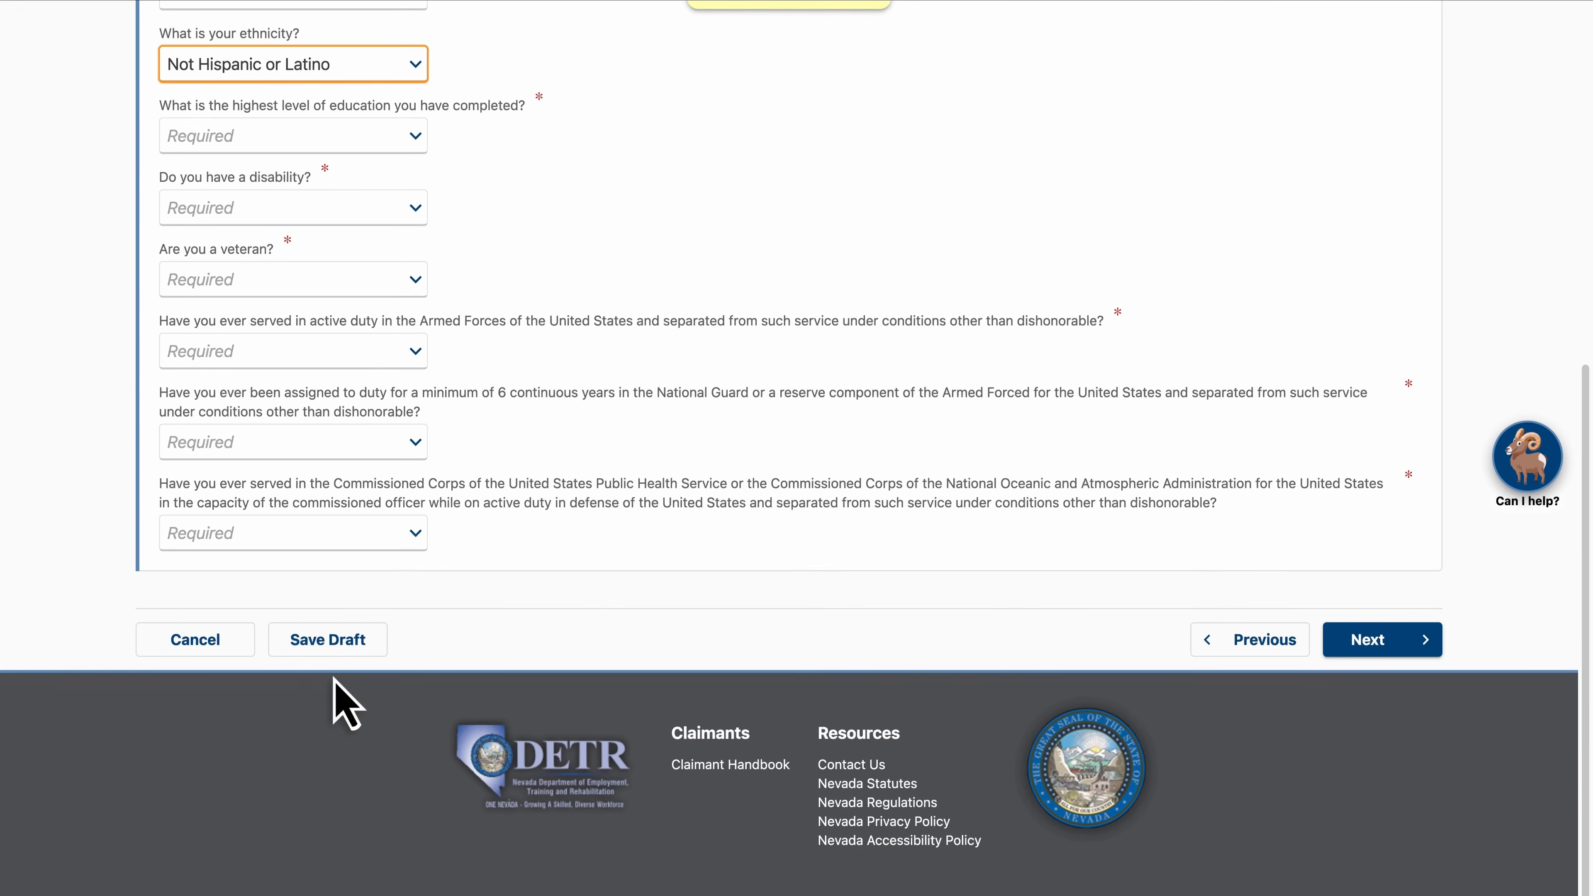
left_click(336, 135)
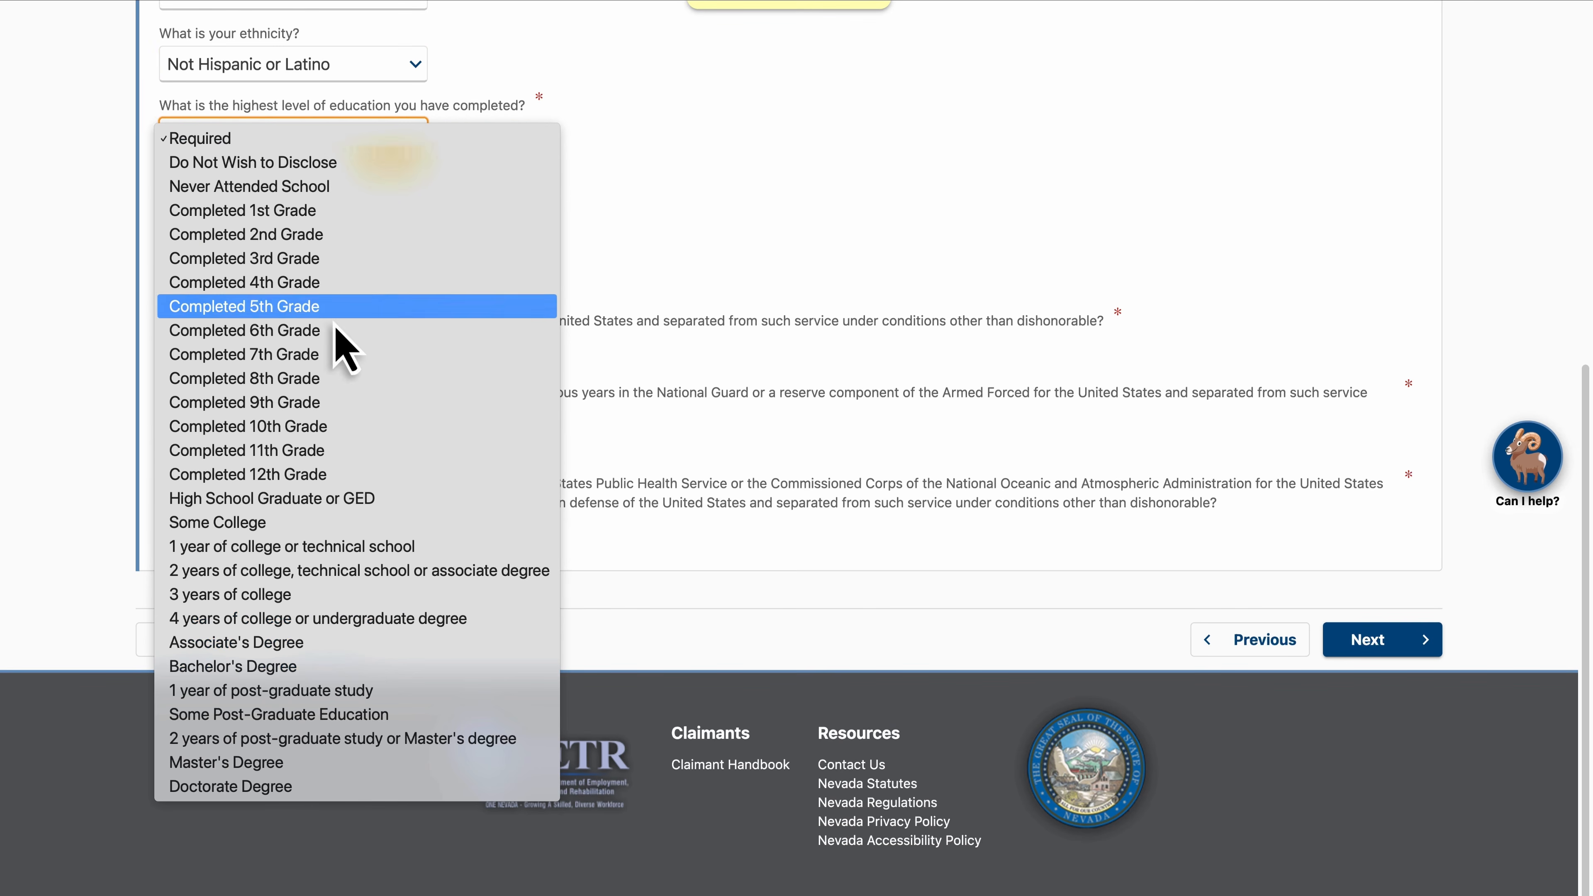
left_click(339, 570)
Answer No to both the disability and veteran questions
left_click(321, 212)
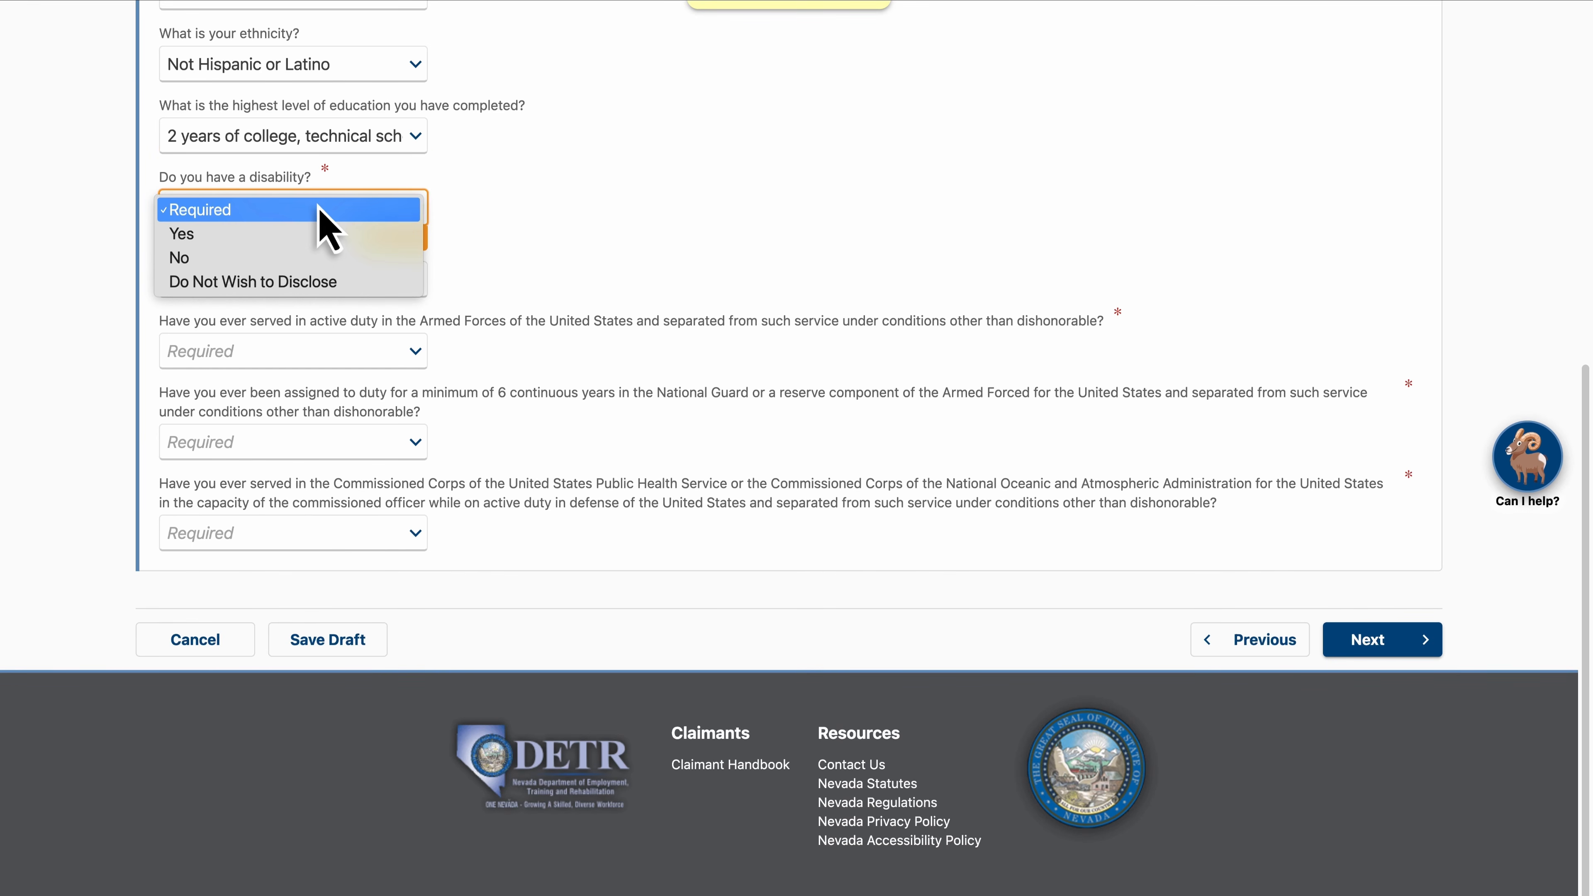
left_click(320, 257)
left_click(321, 279)
left_click(322, 326)
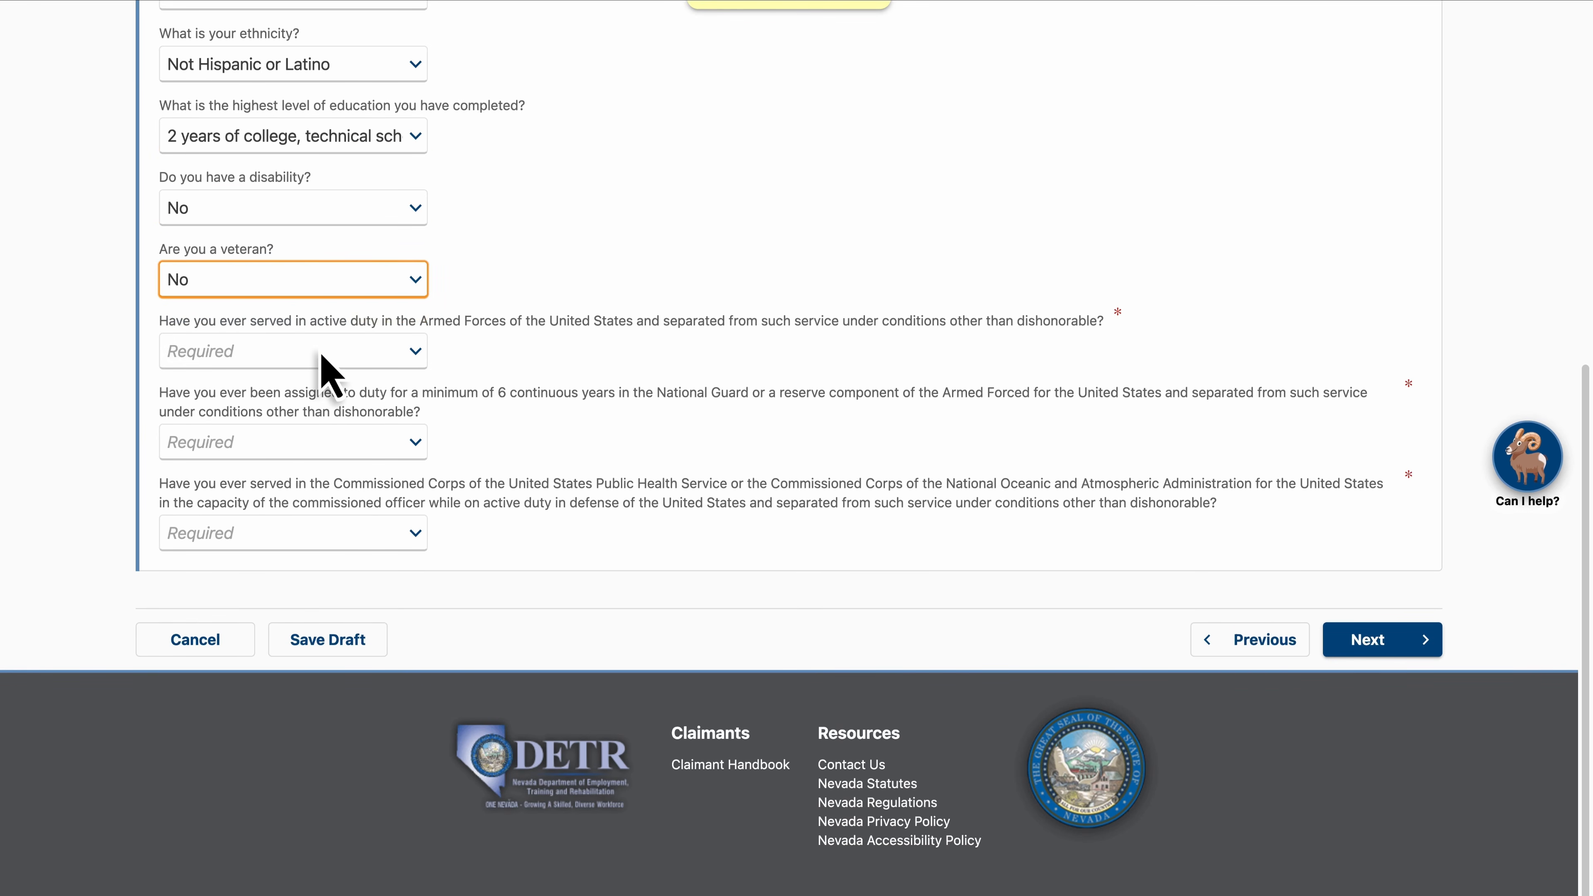
Answer No to active duty, choose Do Not Wish to Disclose for National Guard and Commissioned Corps, and continue
left_click(320, 351)
left_click(322, 400)
left_click(317, 441)
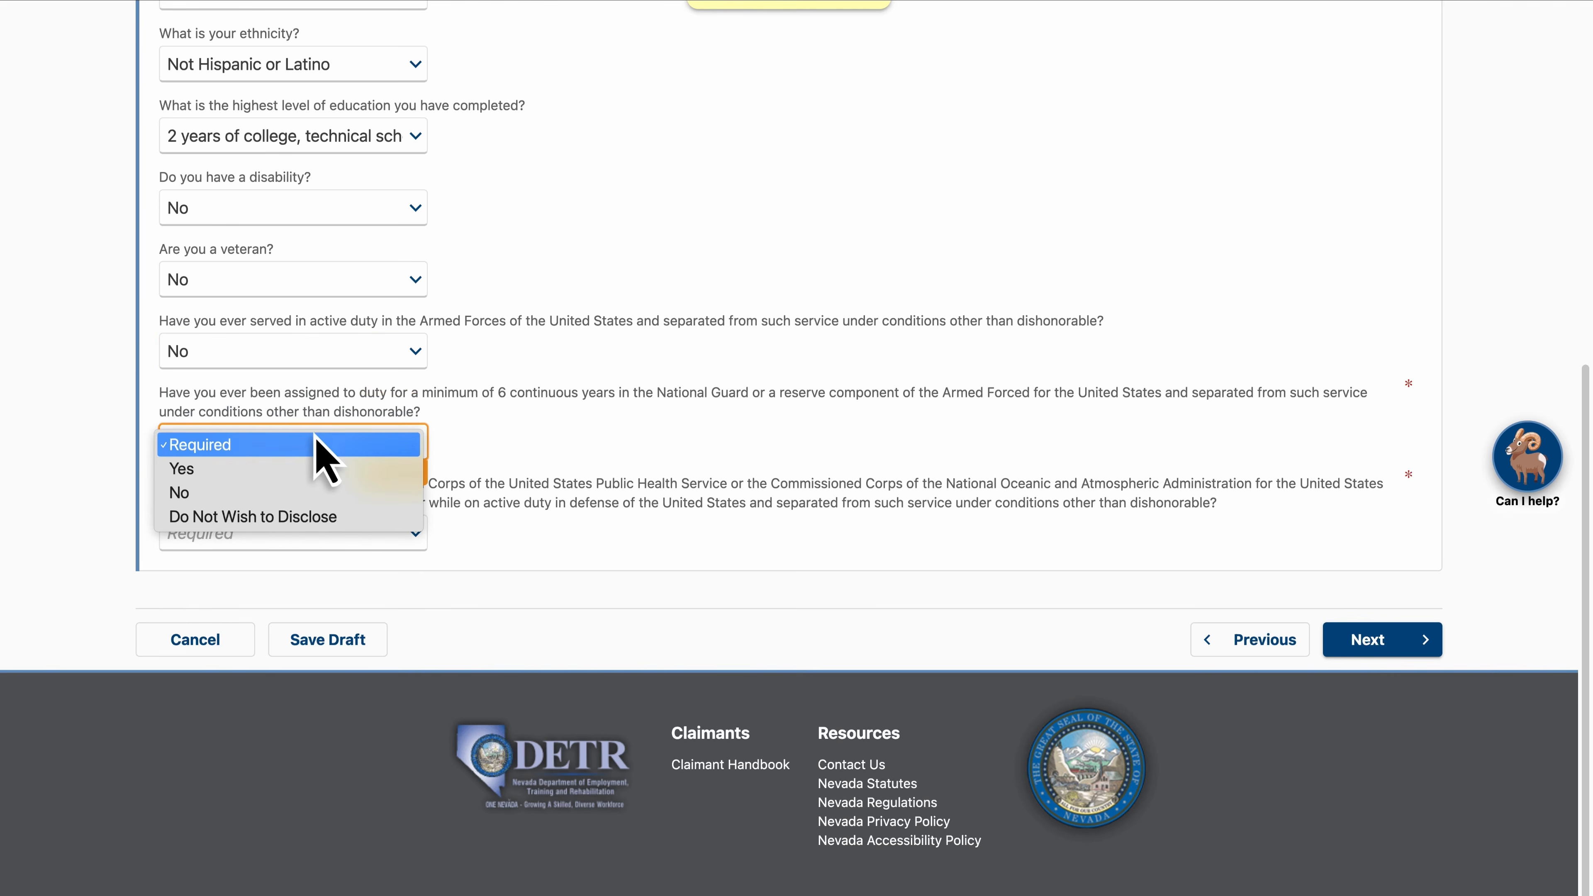
left_click(324, 520)
left_click(317, 538)
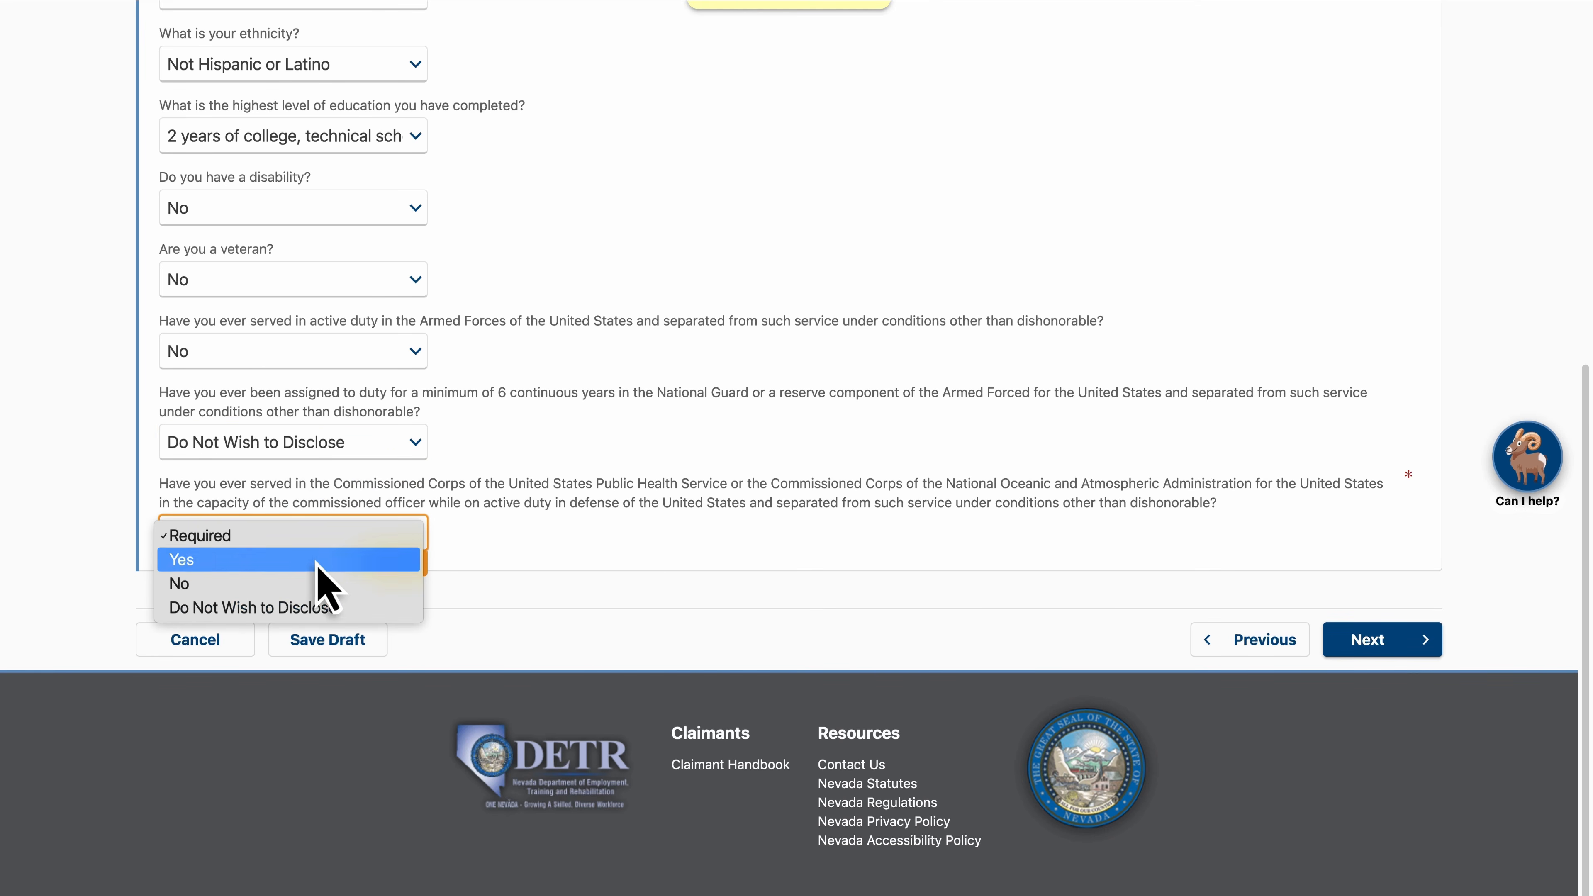
left_click(320, 606)
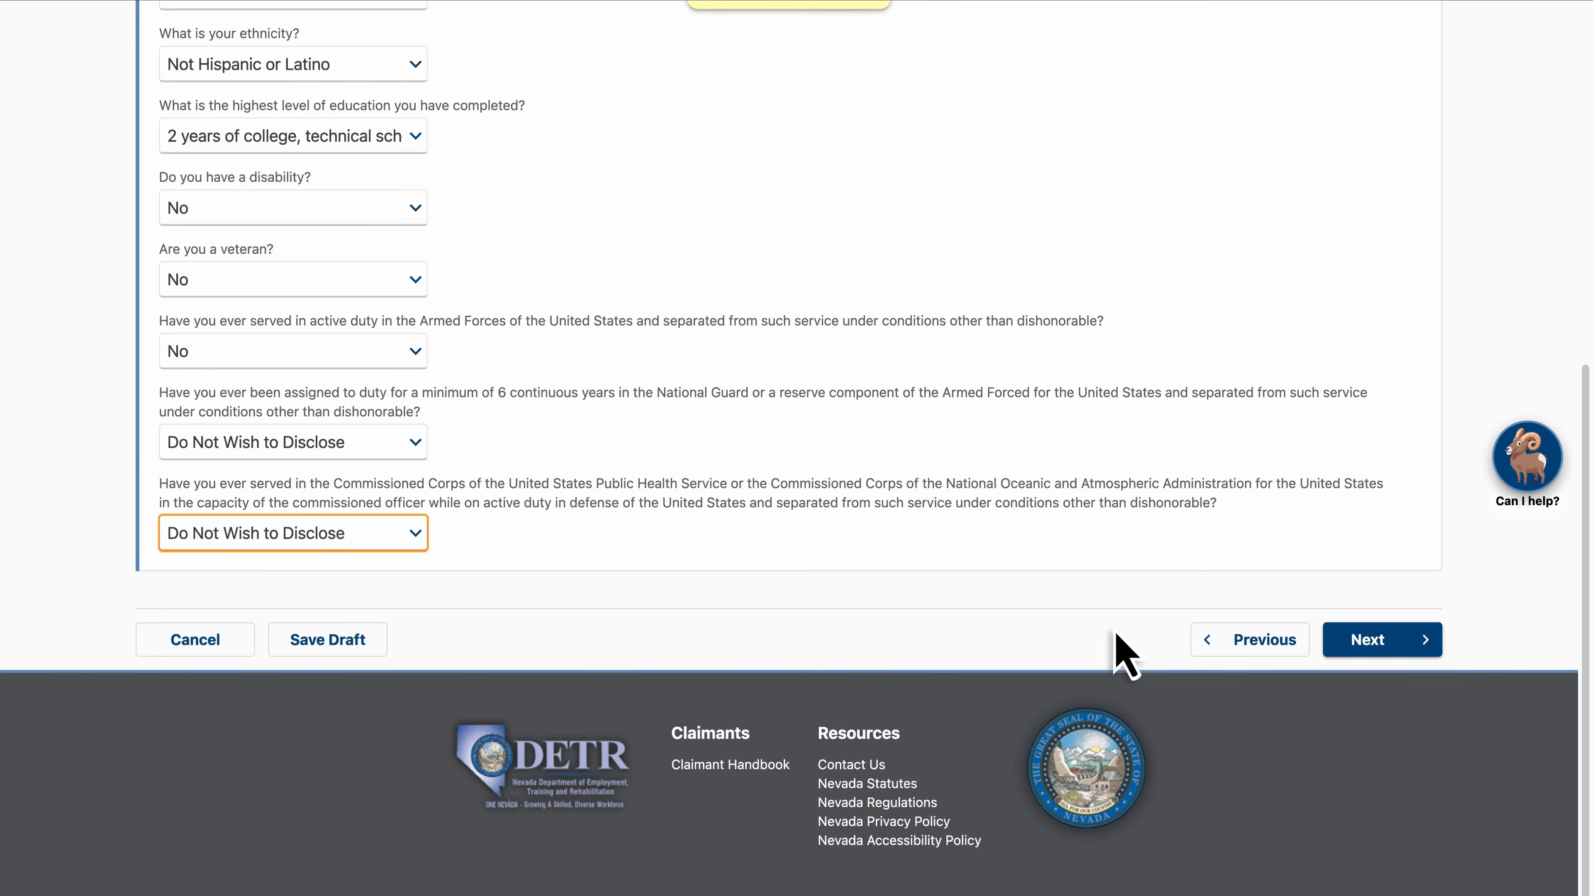
left_click(1375, 643)
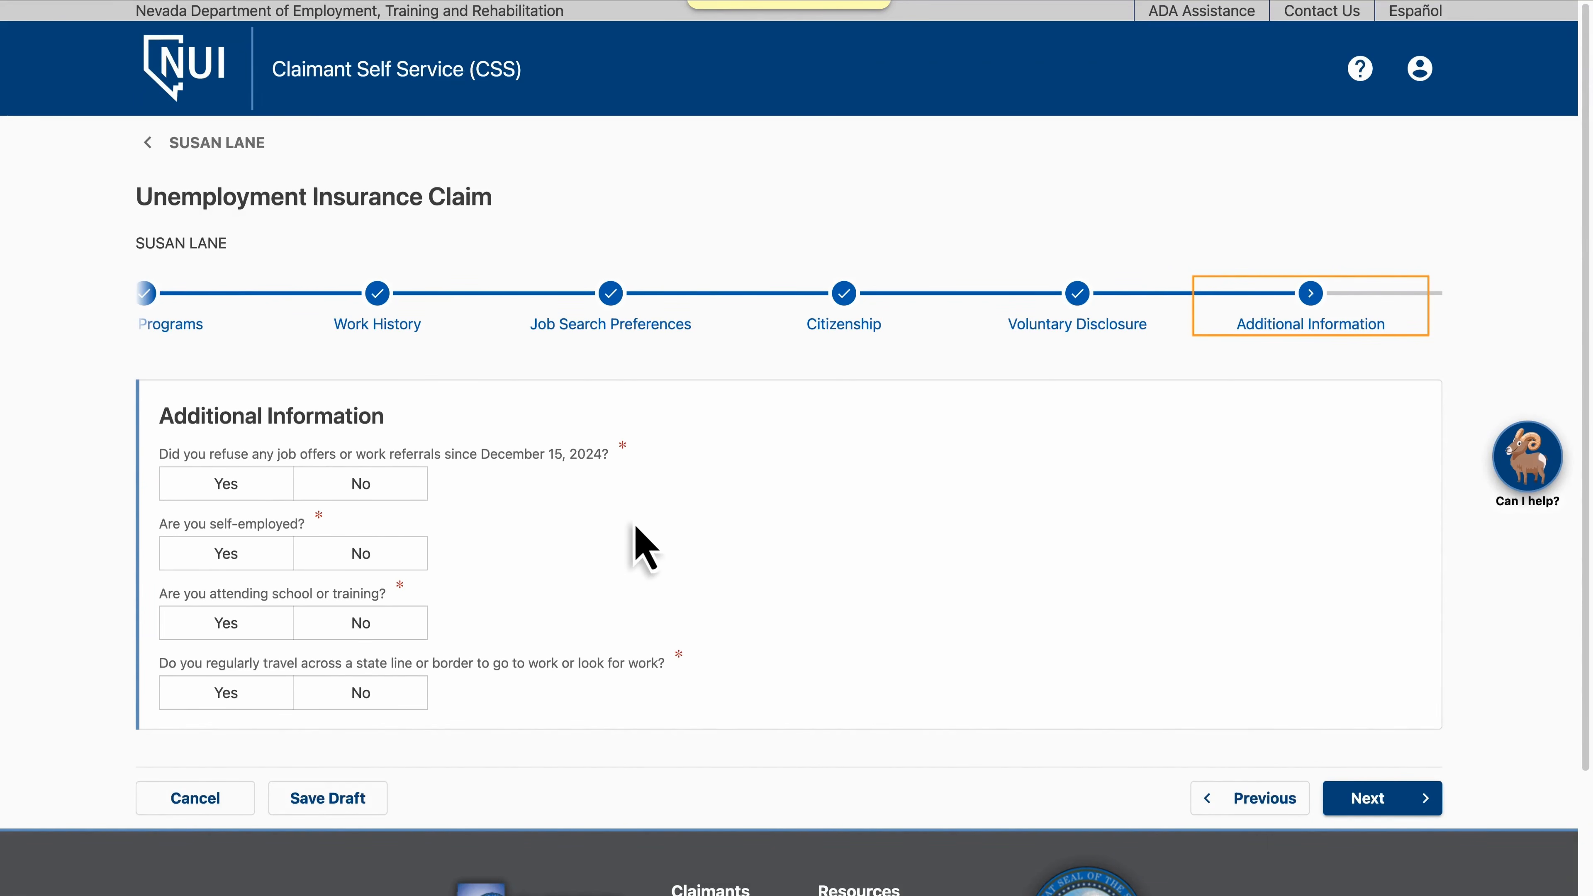
Answer No to all four additional information questions and continue
left_click(369, 482)
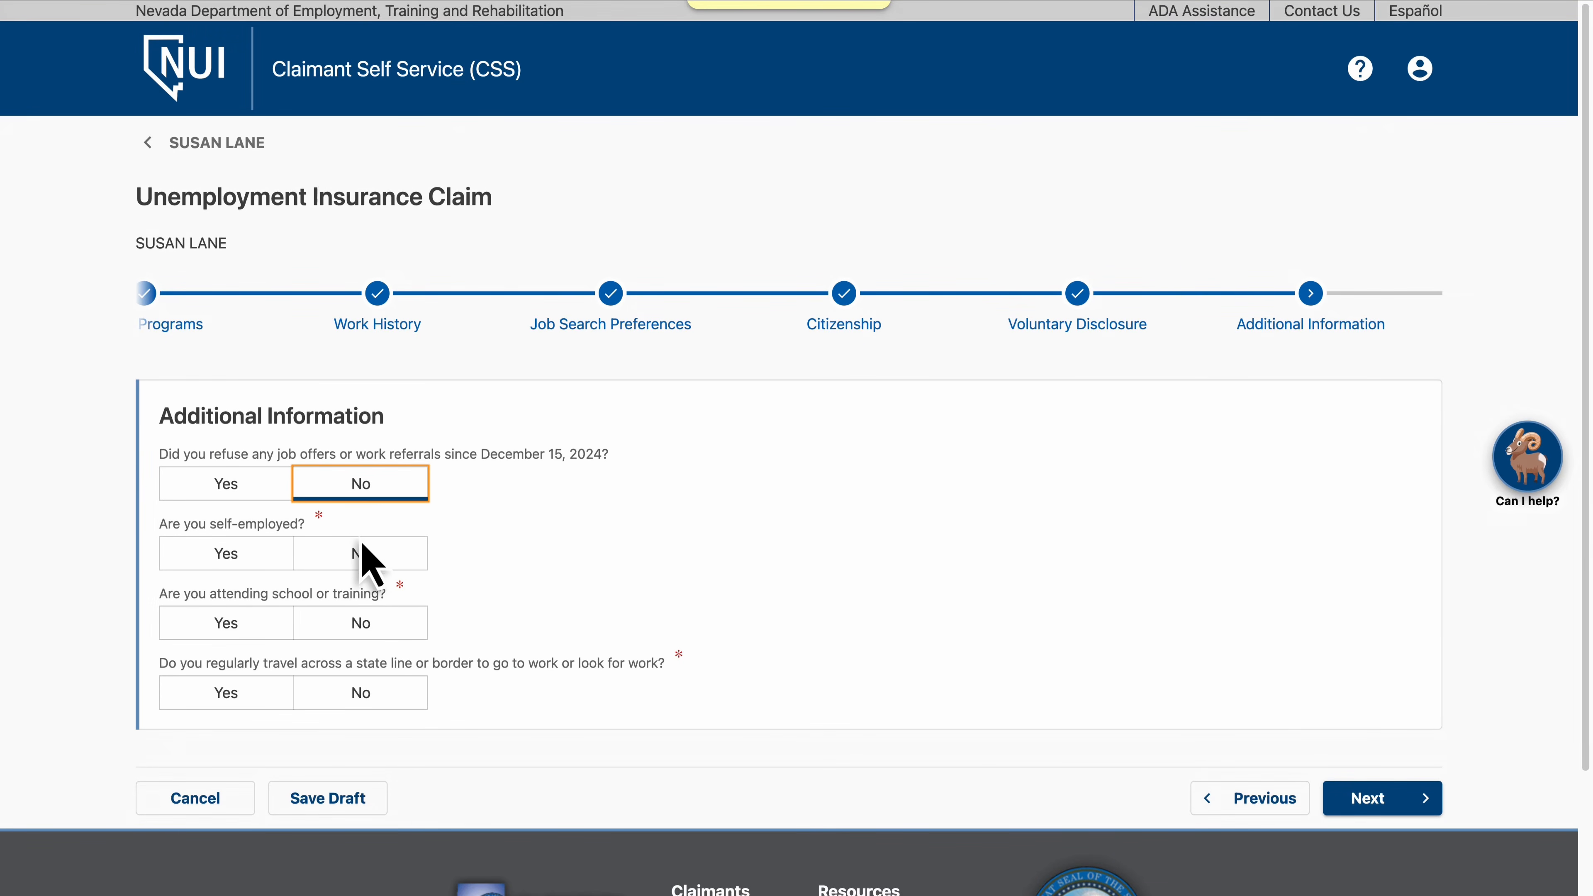
left_click(362, 555)
left_click(364, 623)
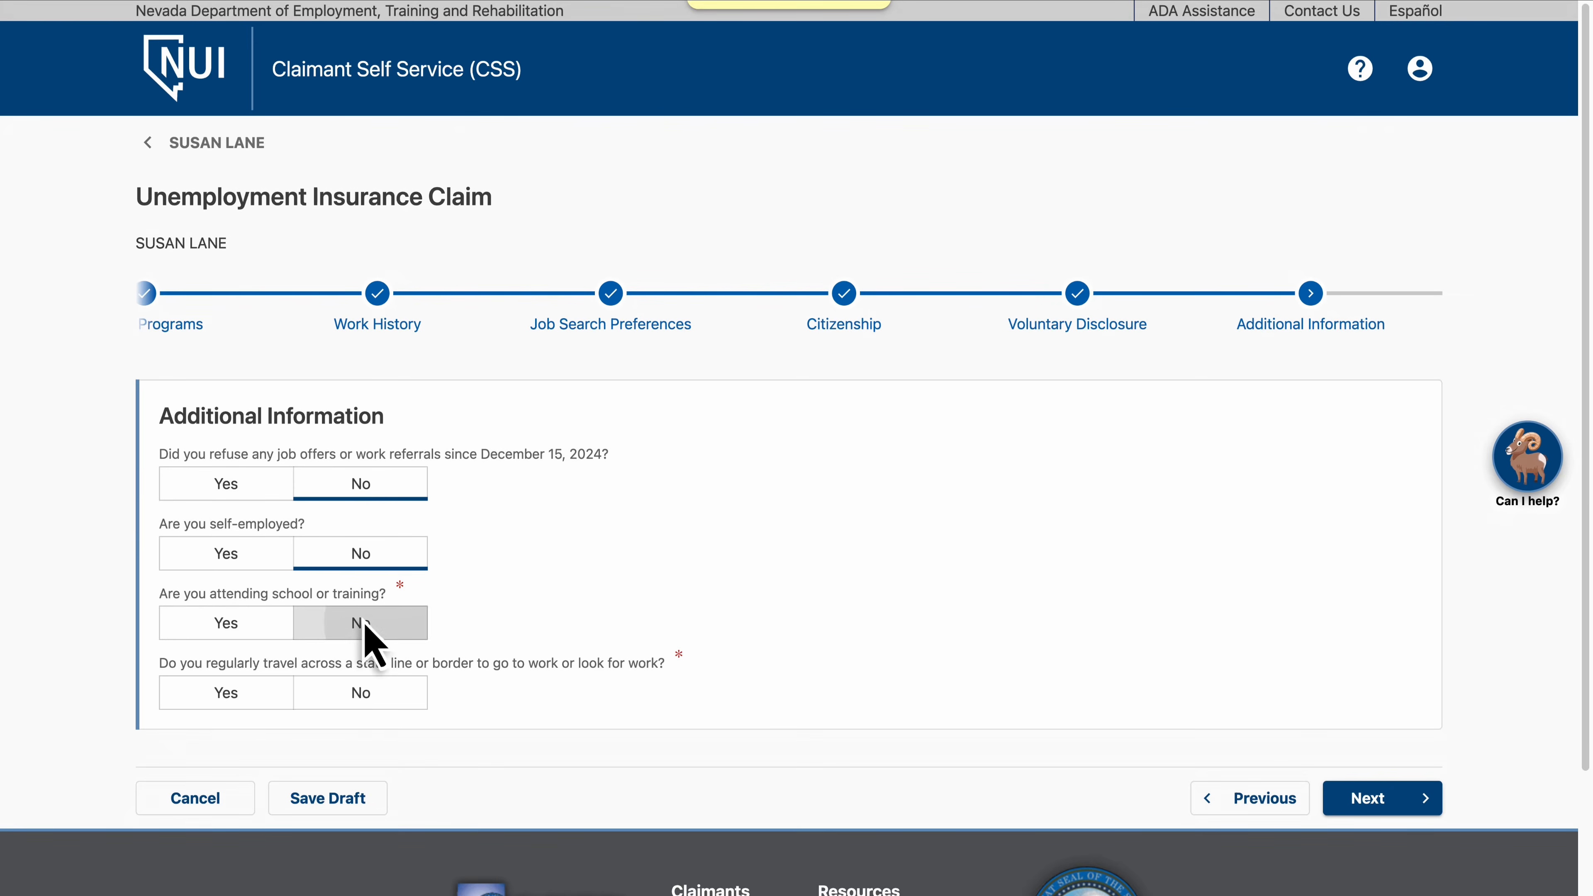
left_click(366, 692)
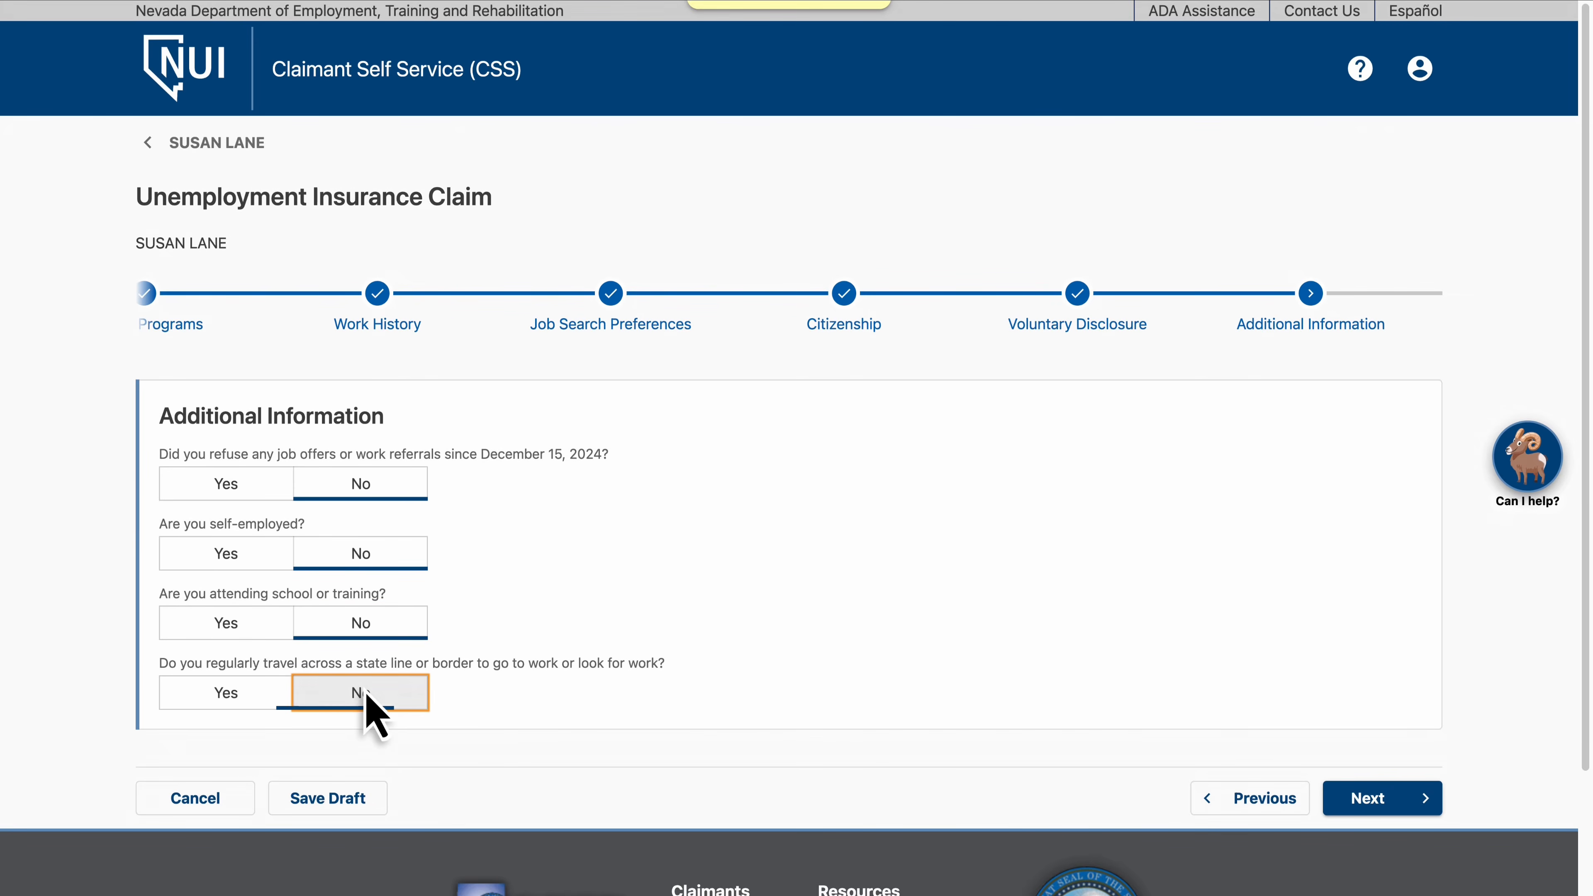
left_click(1378, 798)
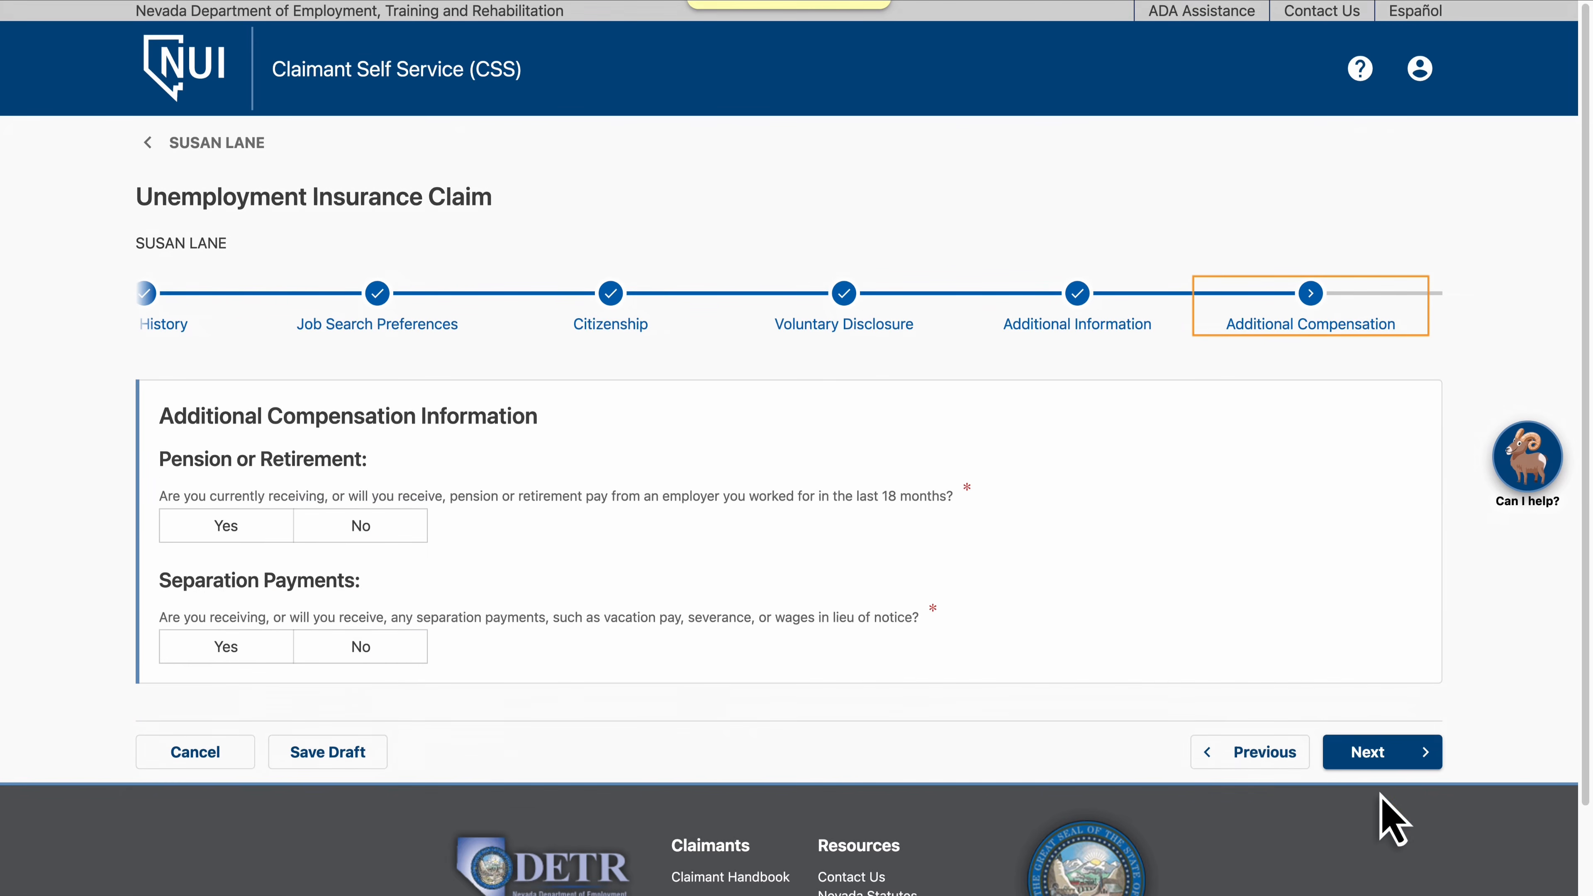
Answer No to pension or retirement pay and to separation payments, then continue
left_click(361, 528)
left_click(369, 656)
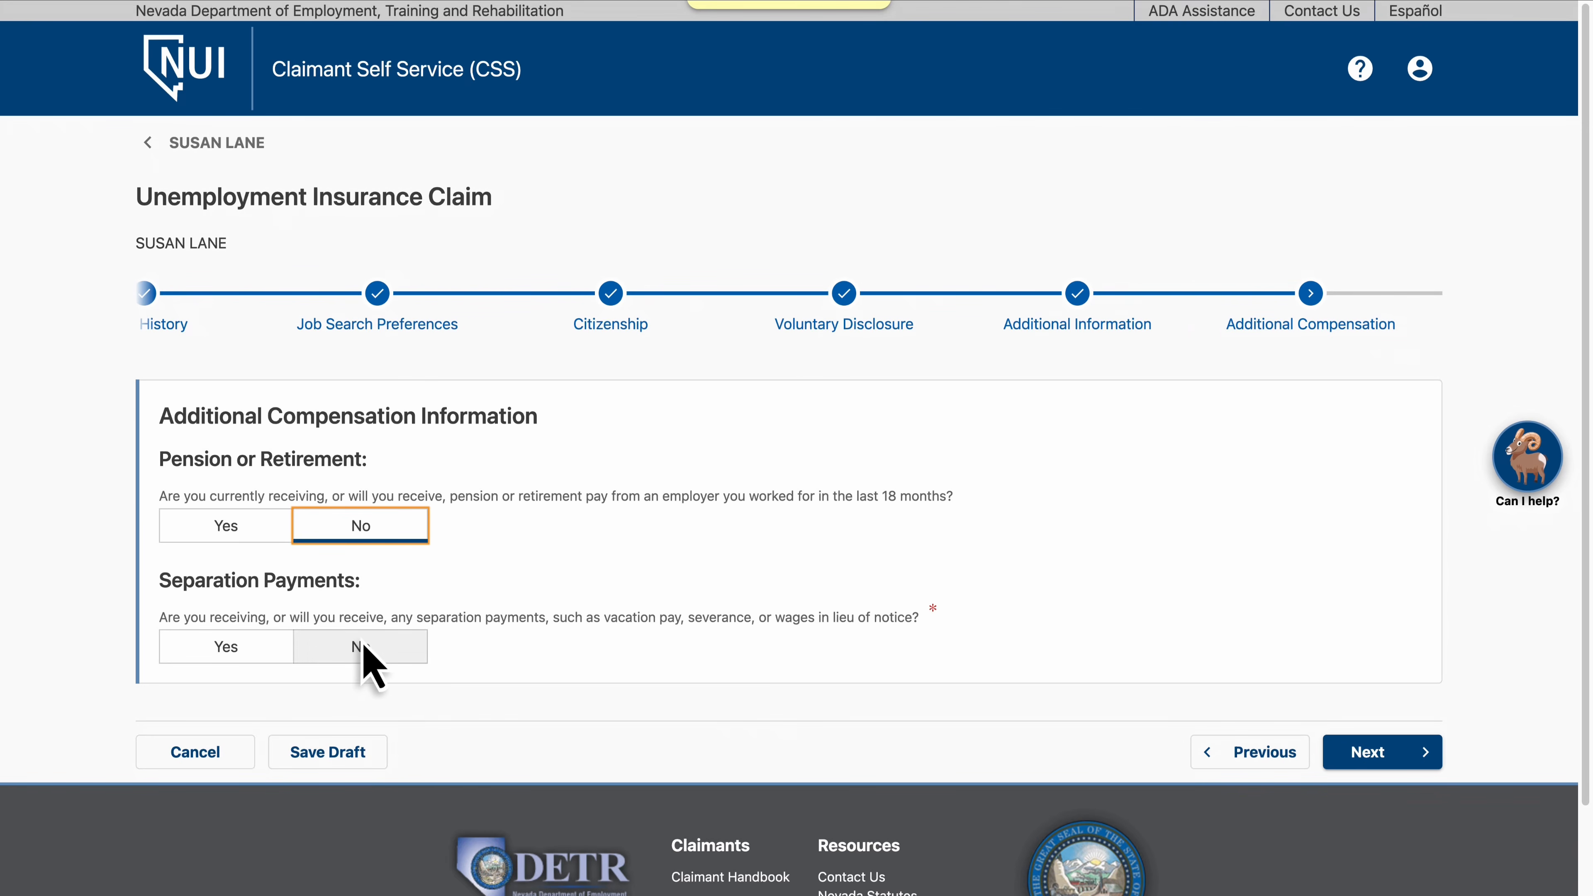
left_click(1380, 755)
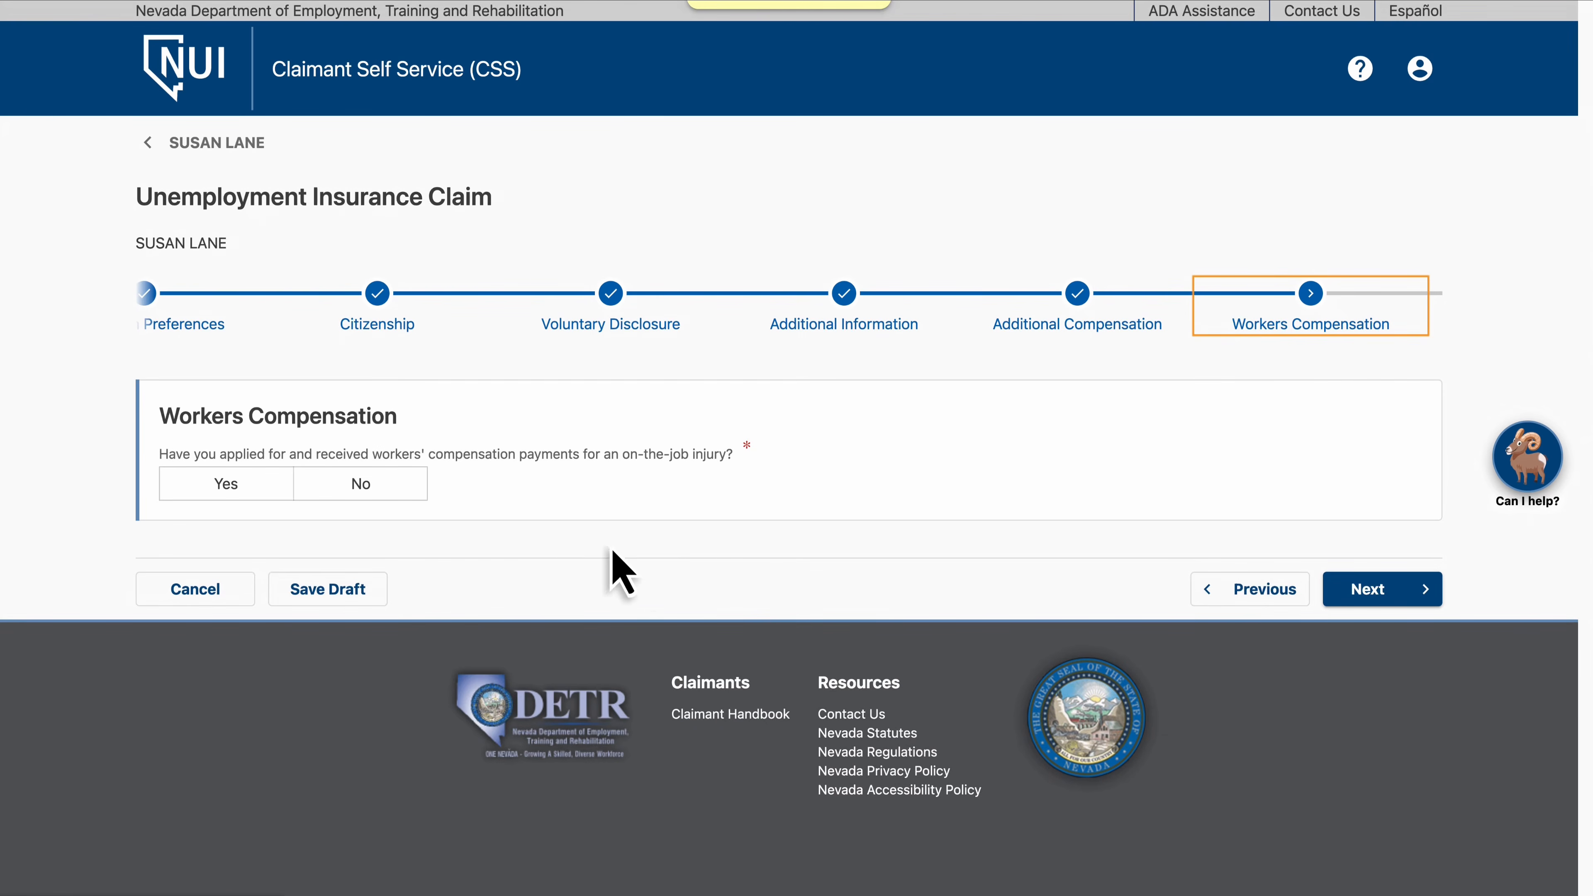
Answer No to the workers' compensation question and to union hiring hall membership, continuing past each page
left_click(363, 484)
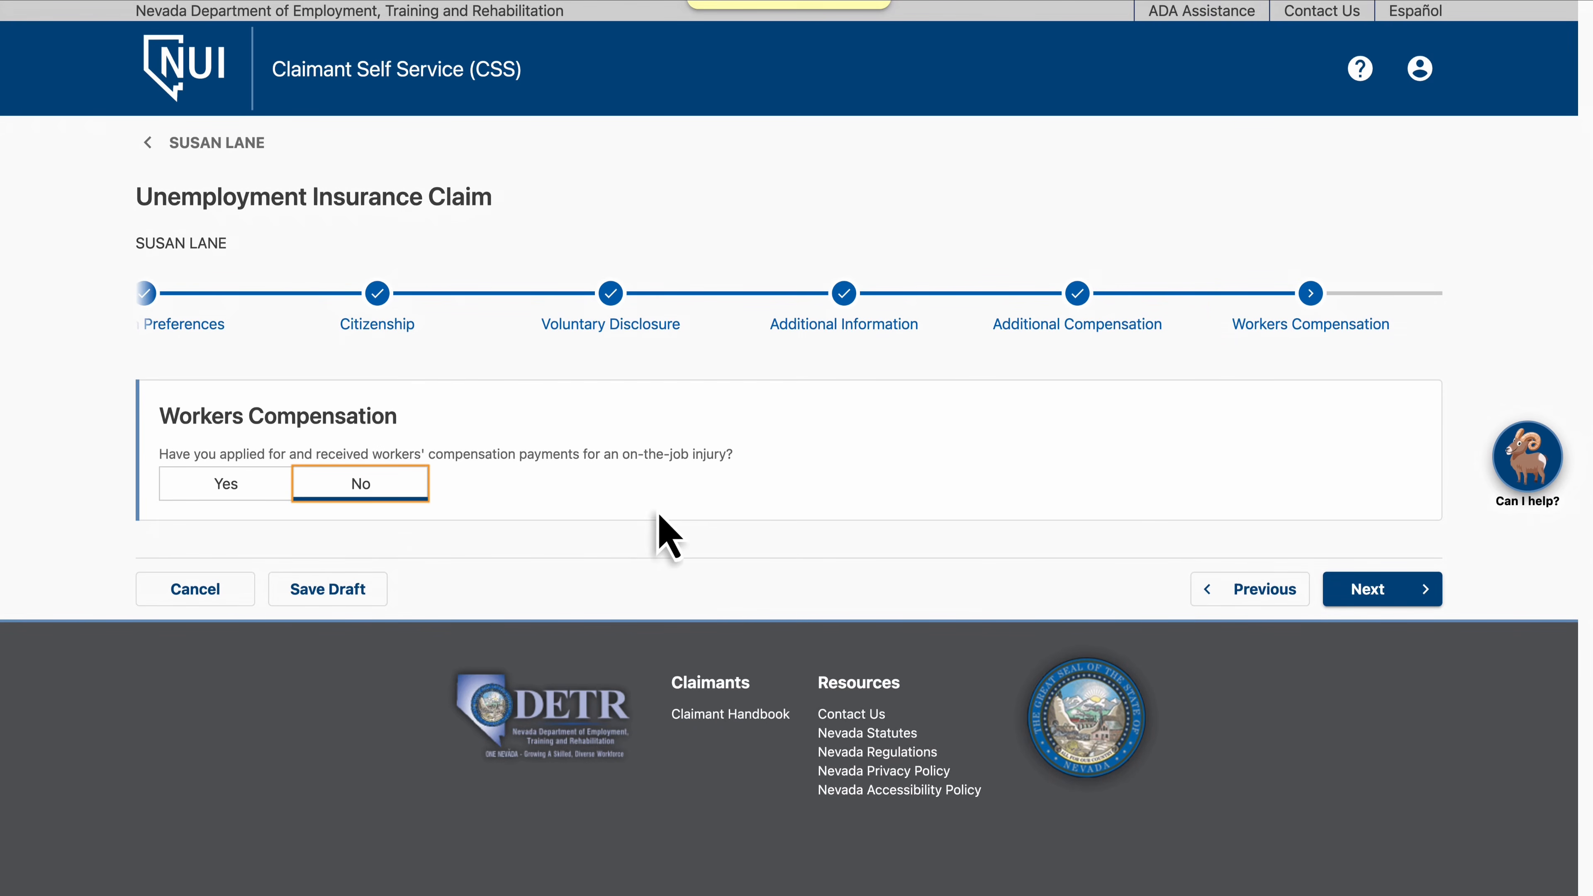
left_click(1378, 595)
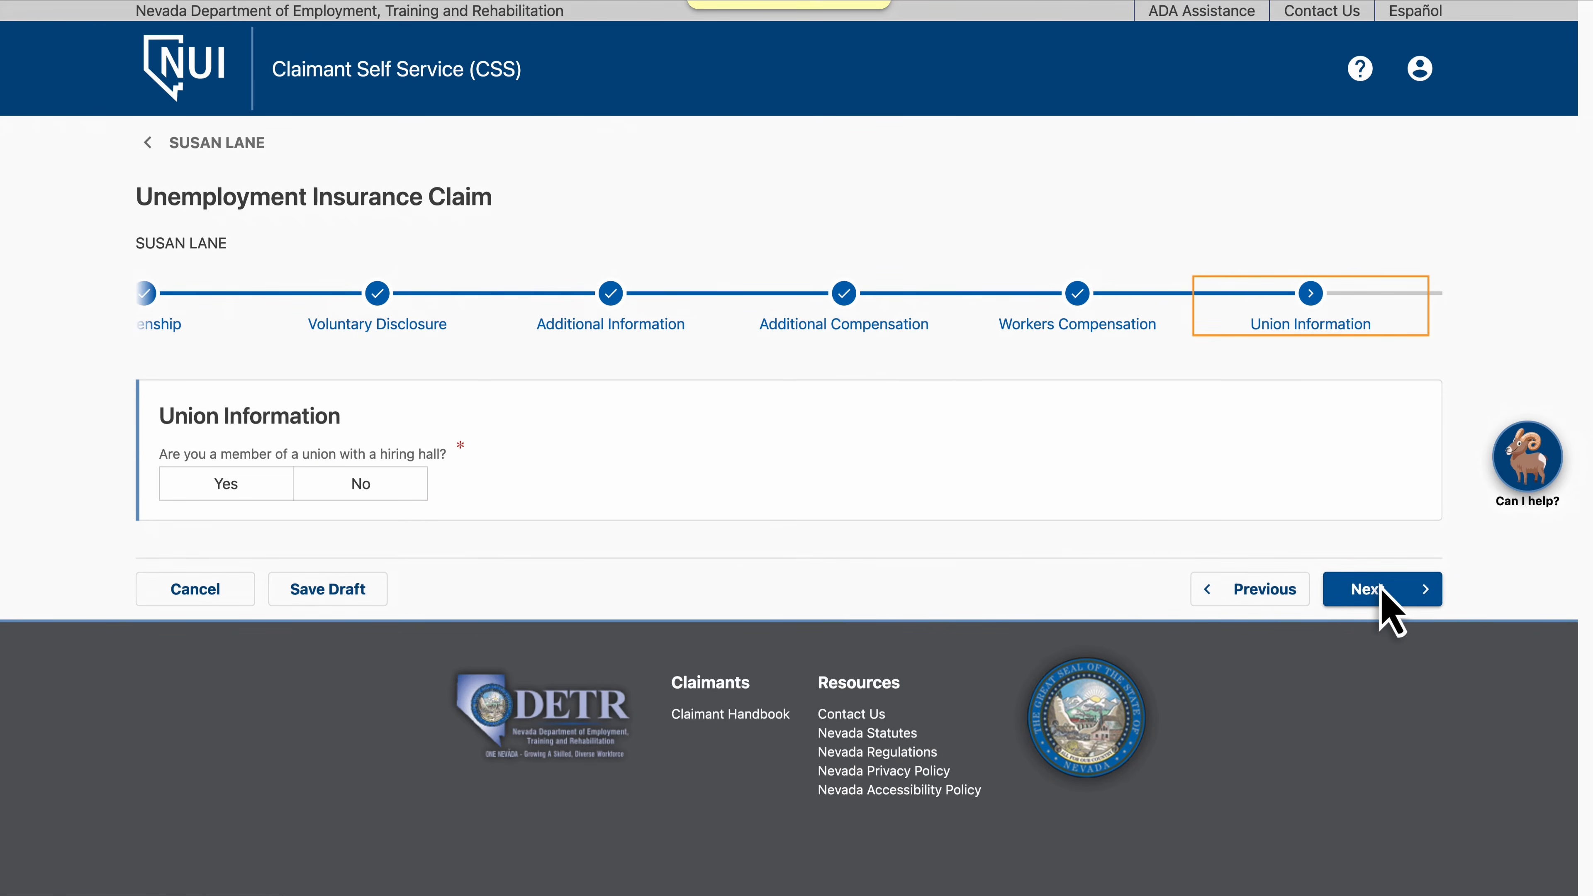
left_click(364, 487)
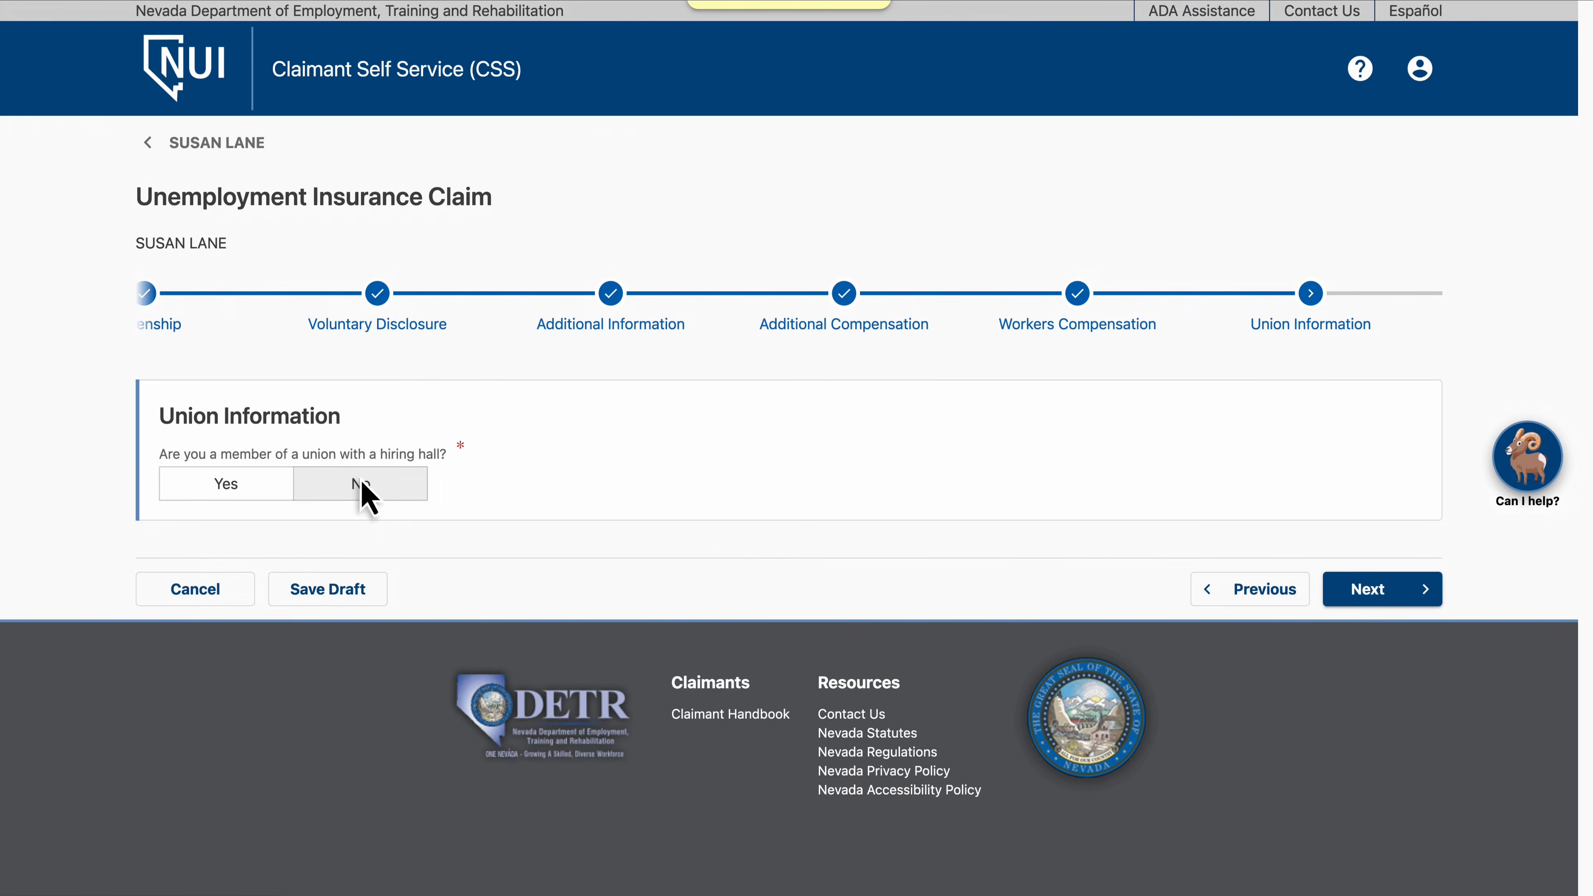
left_click(1382, 591)
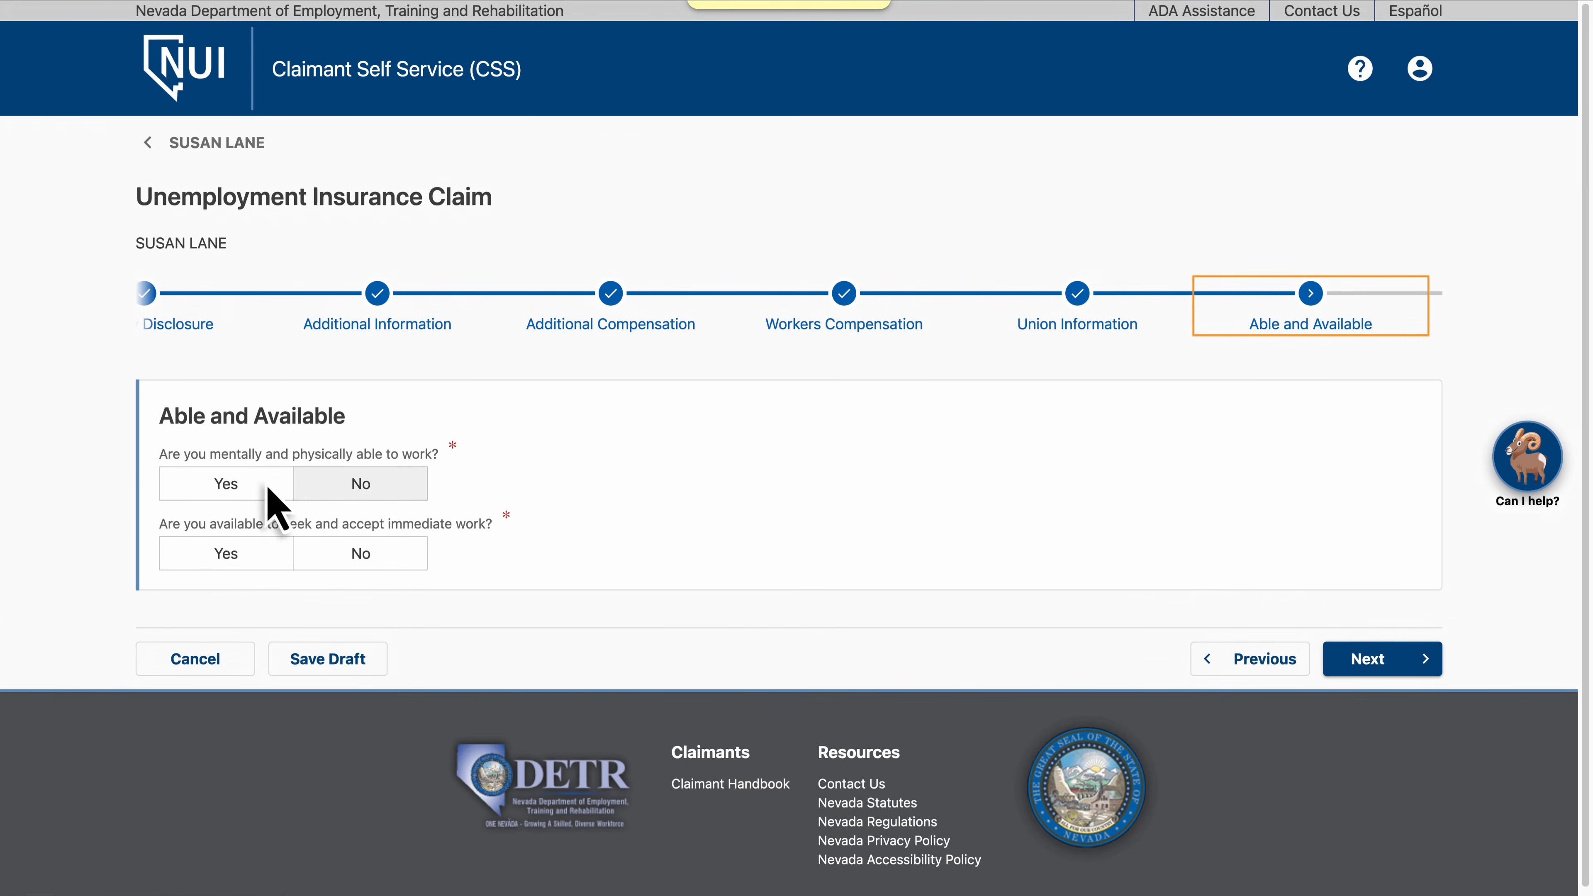
Answer Yes to being able and available for work, and continue past the pre-monetary estimation page
left_click(234, 491)
left_click(227, 546)
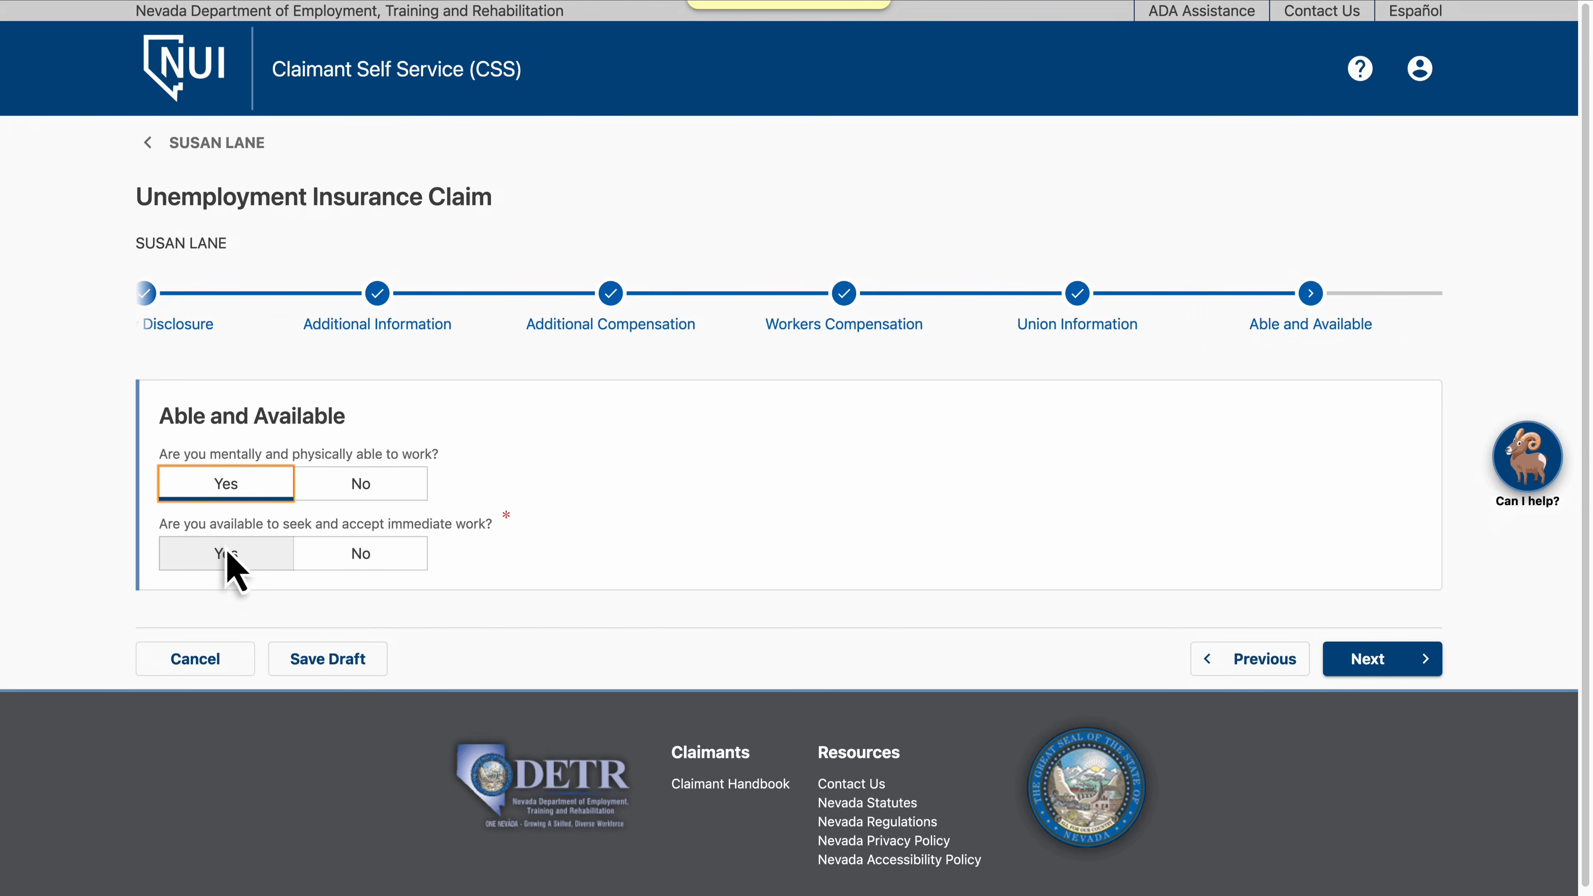
left_click(1380, 660)
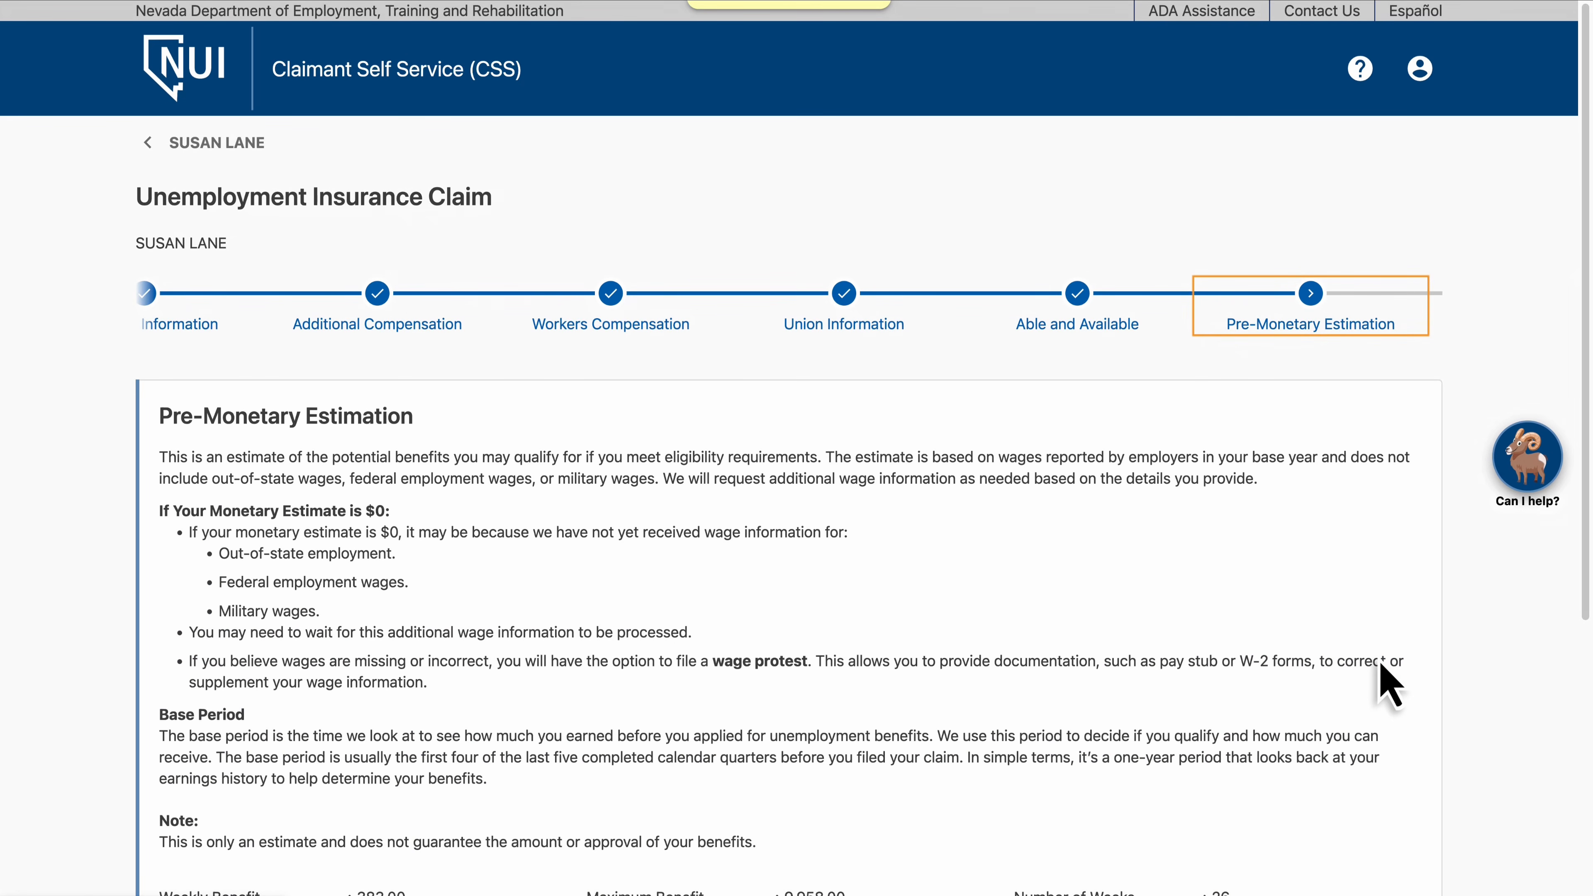
scroll(1388, 684, "down", 7)
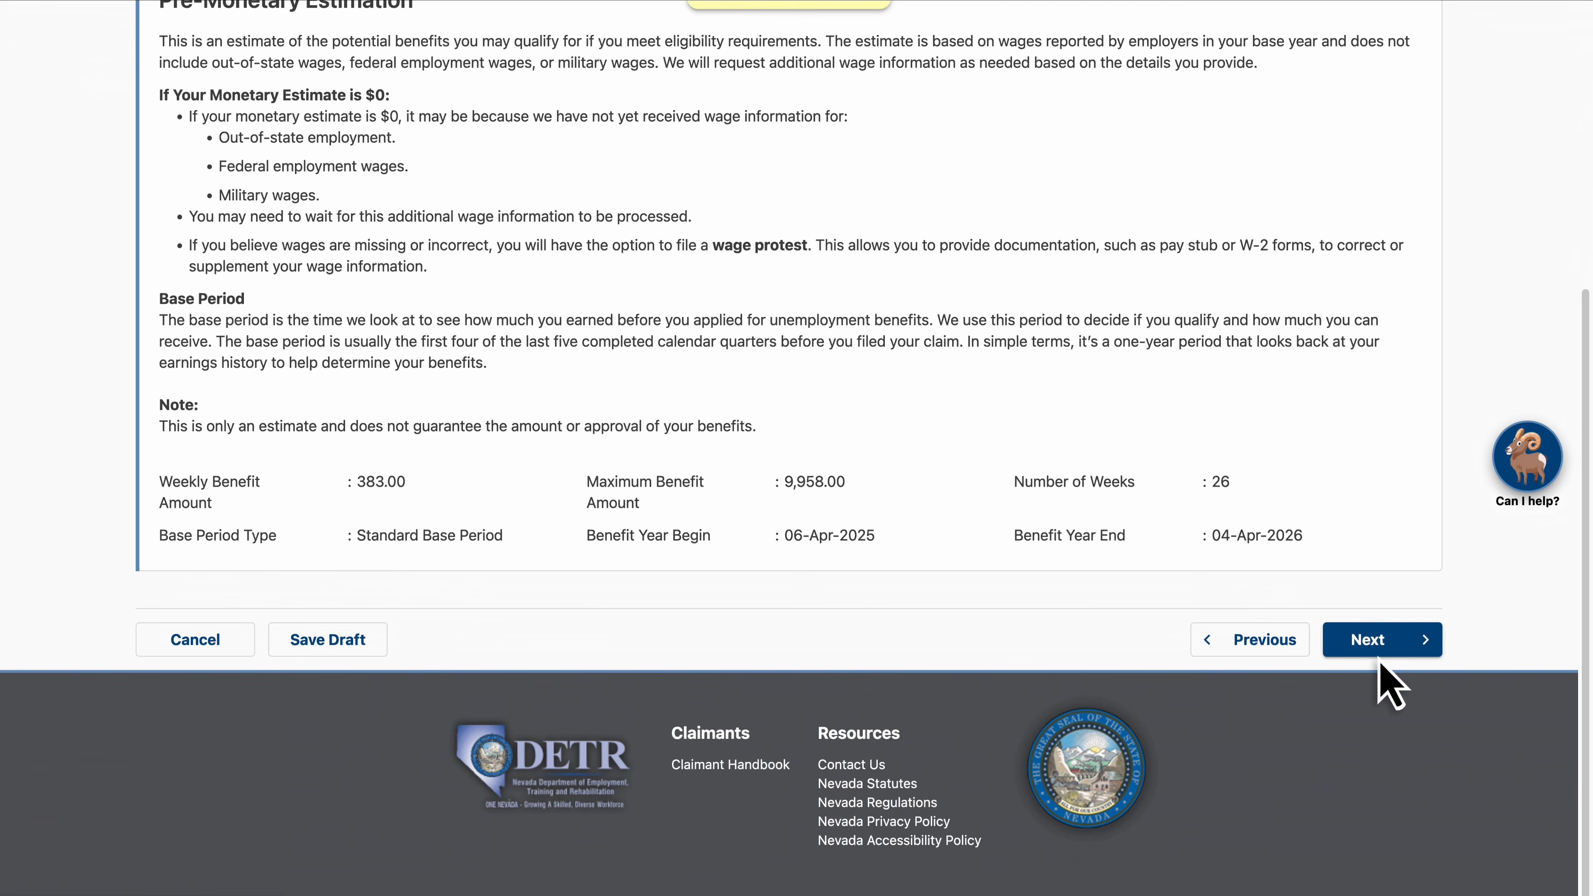
left_click(1376, 643)
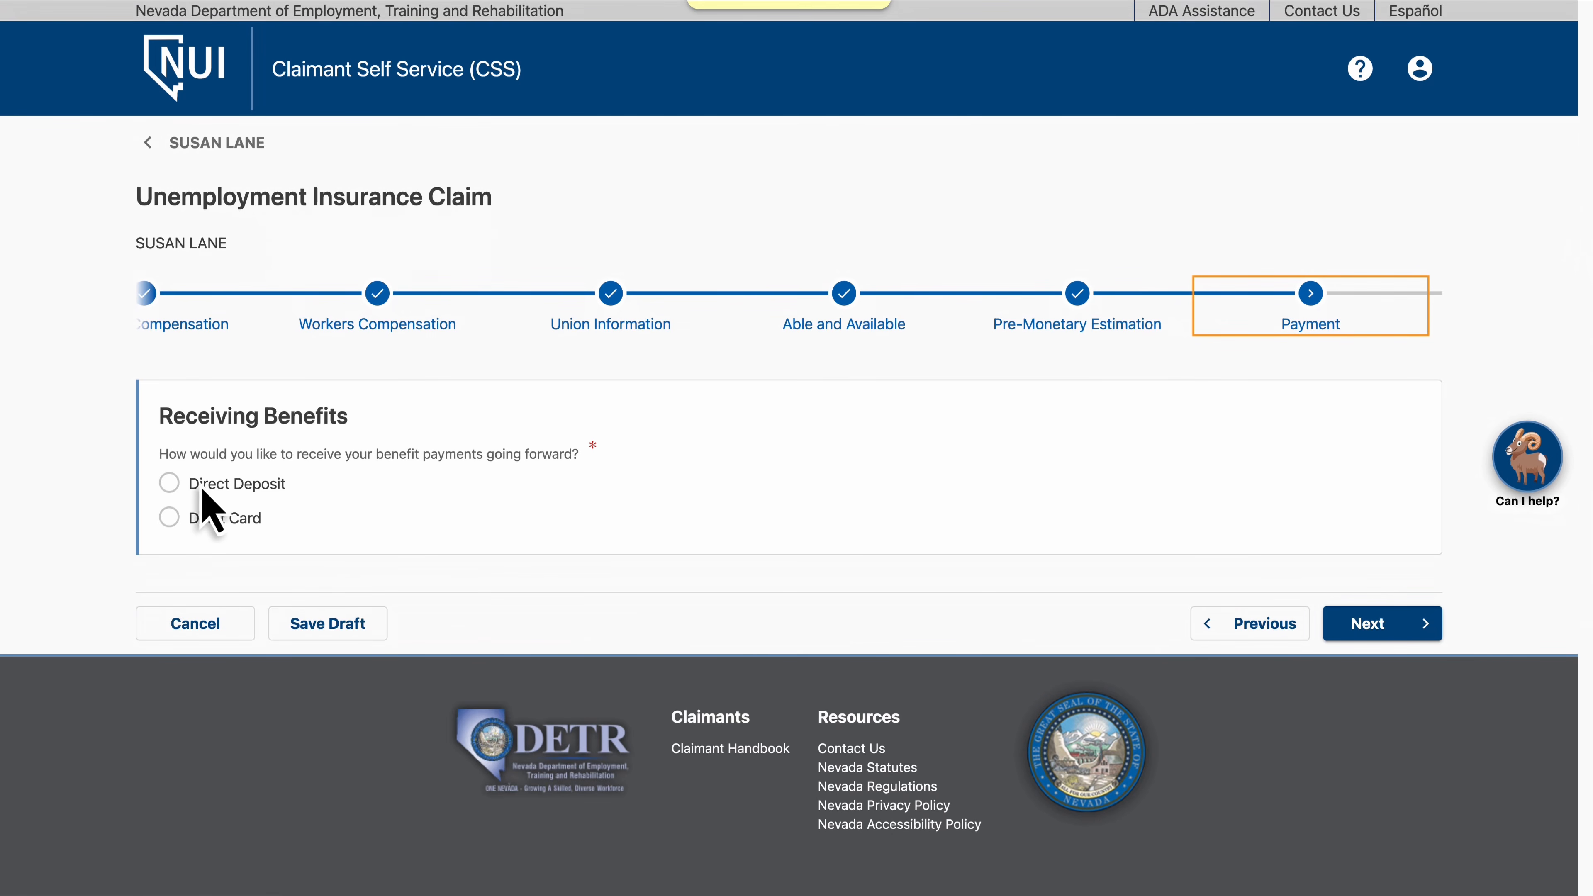
Choose direct deposit into a checking account and enter routing number 042000314
left_click(169, 486)
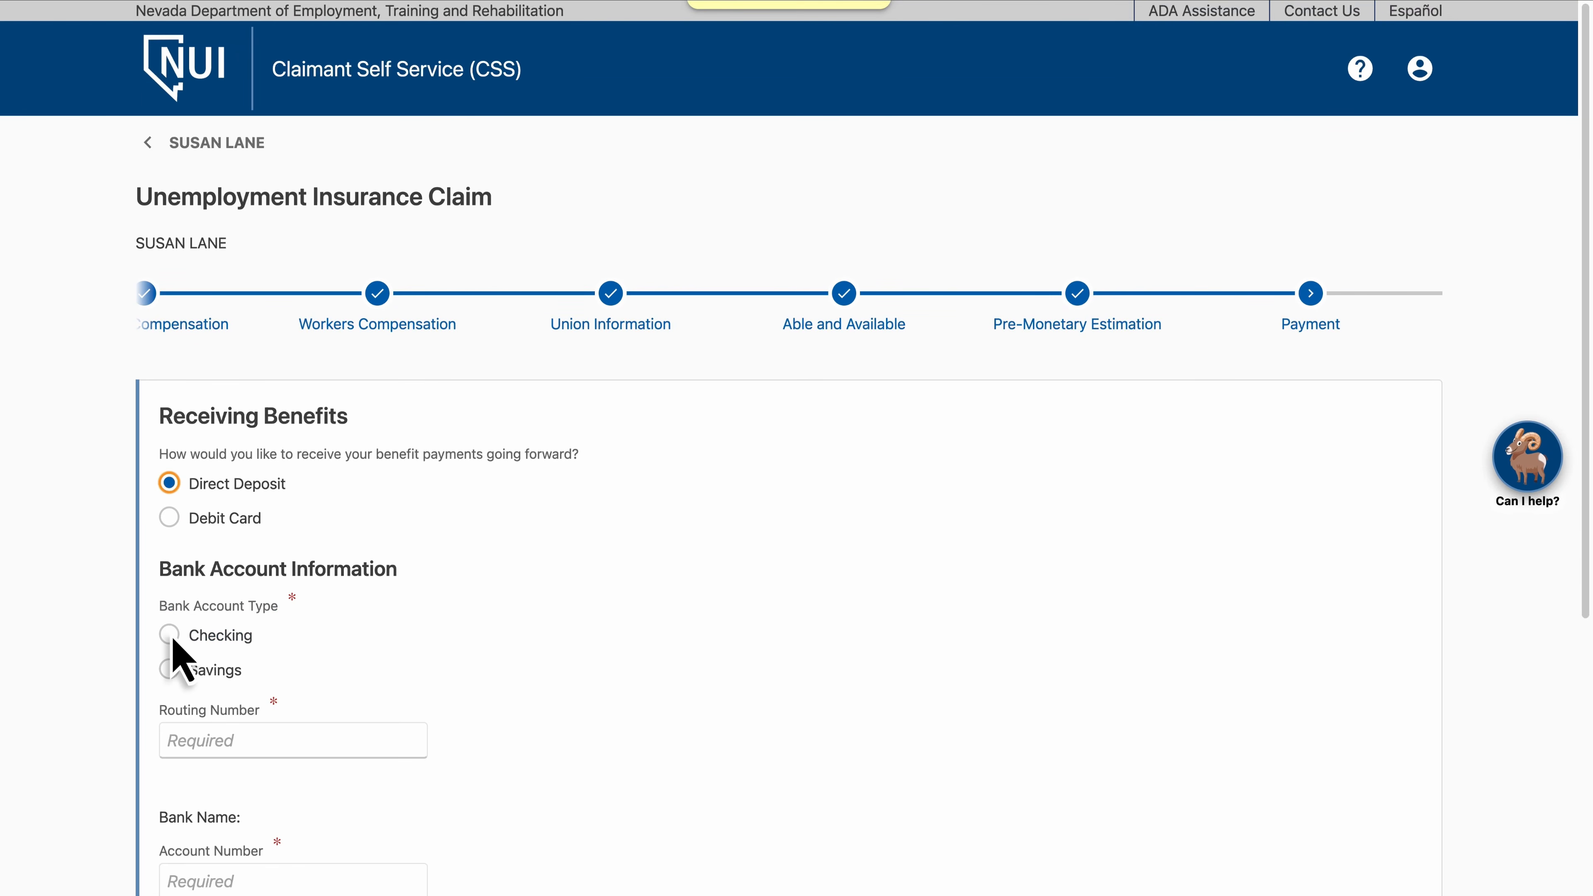
left_click(171, 636)
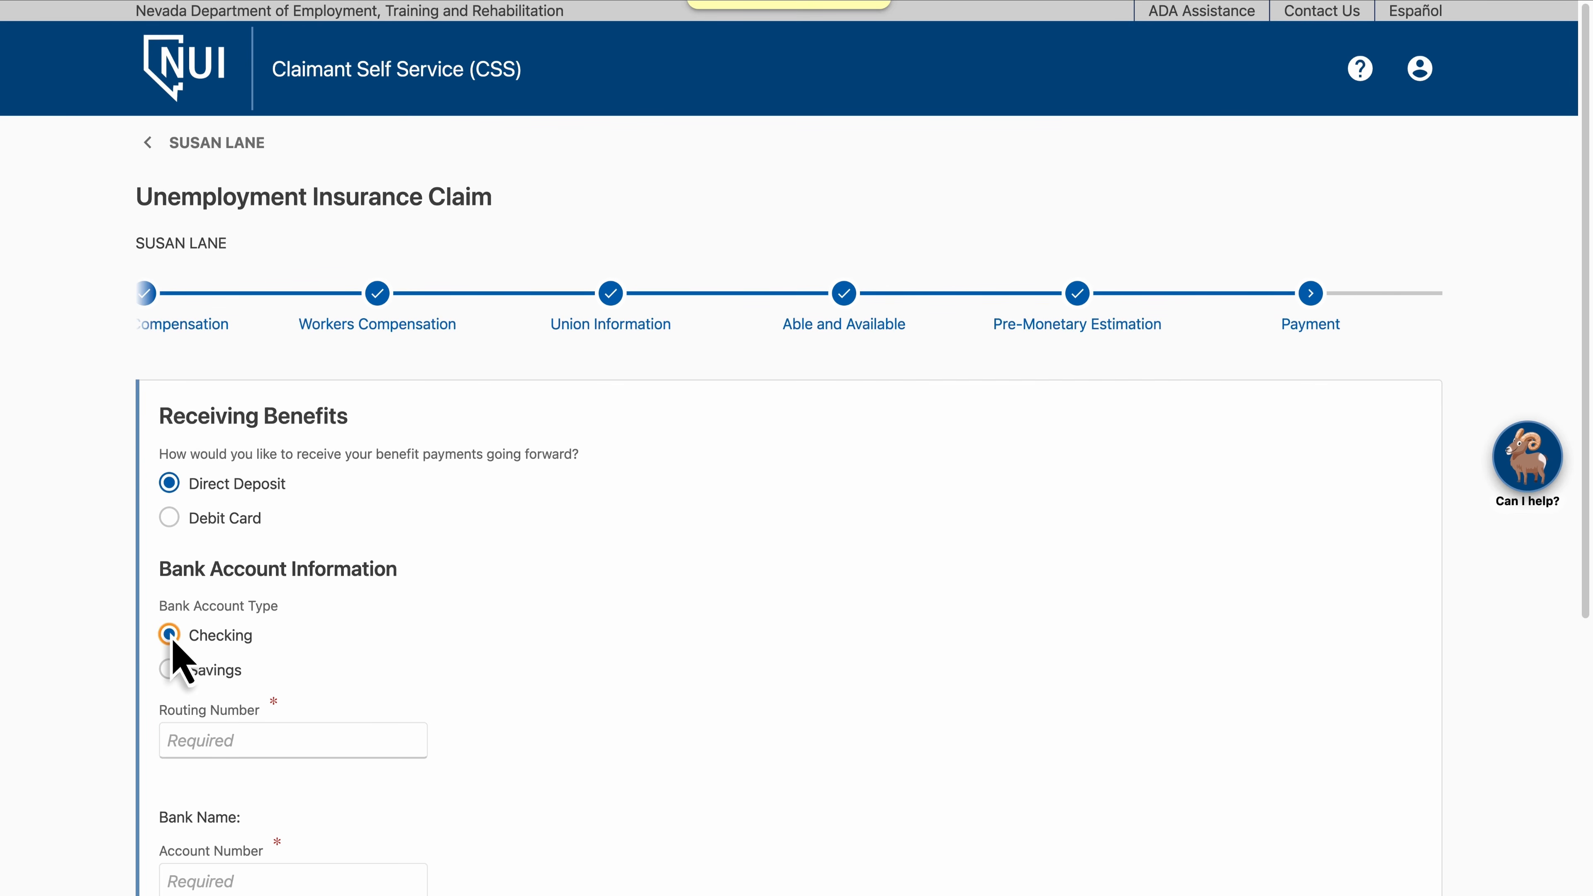
left_click(412, 753)
type("042000314")
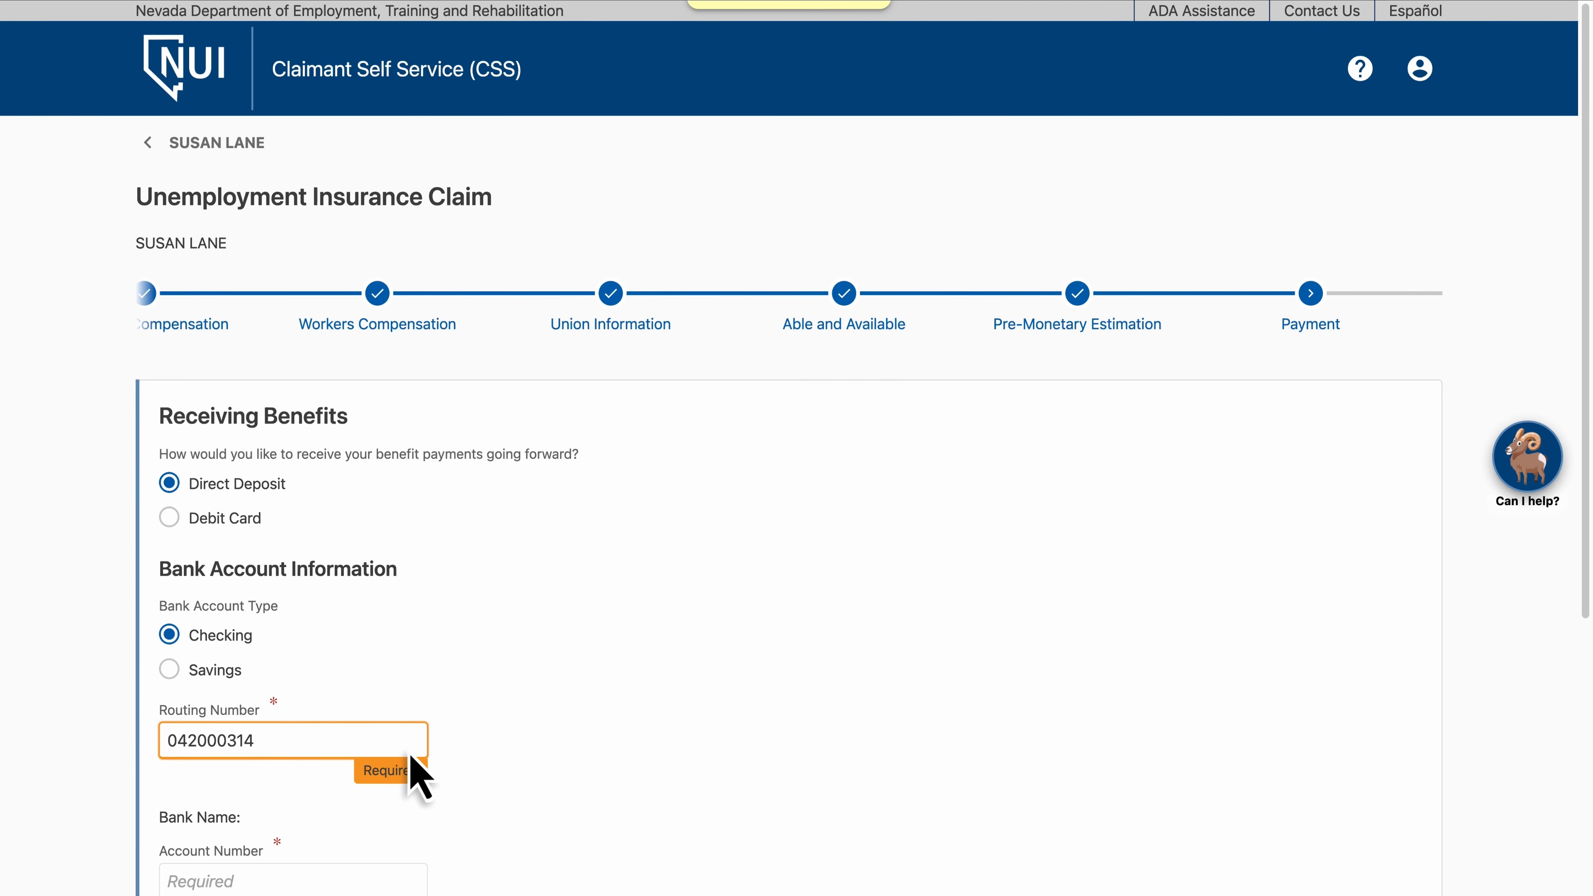
Enter and confirm the bank account number, then continue
scroll(412, 757, "down", 6)
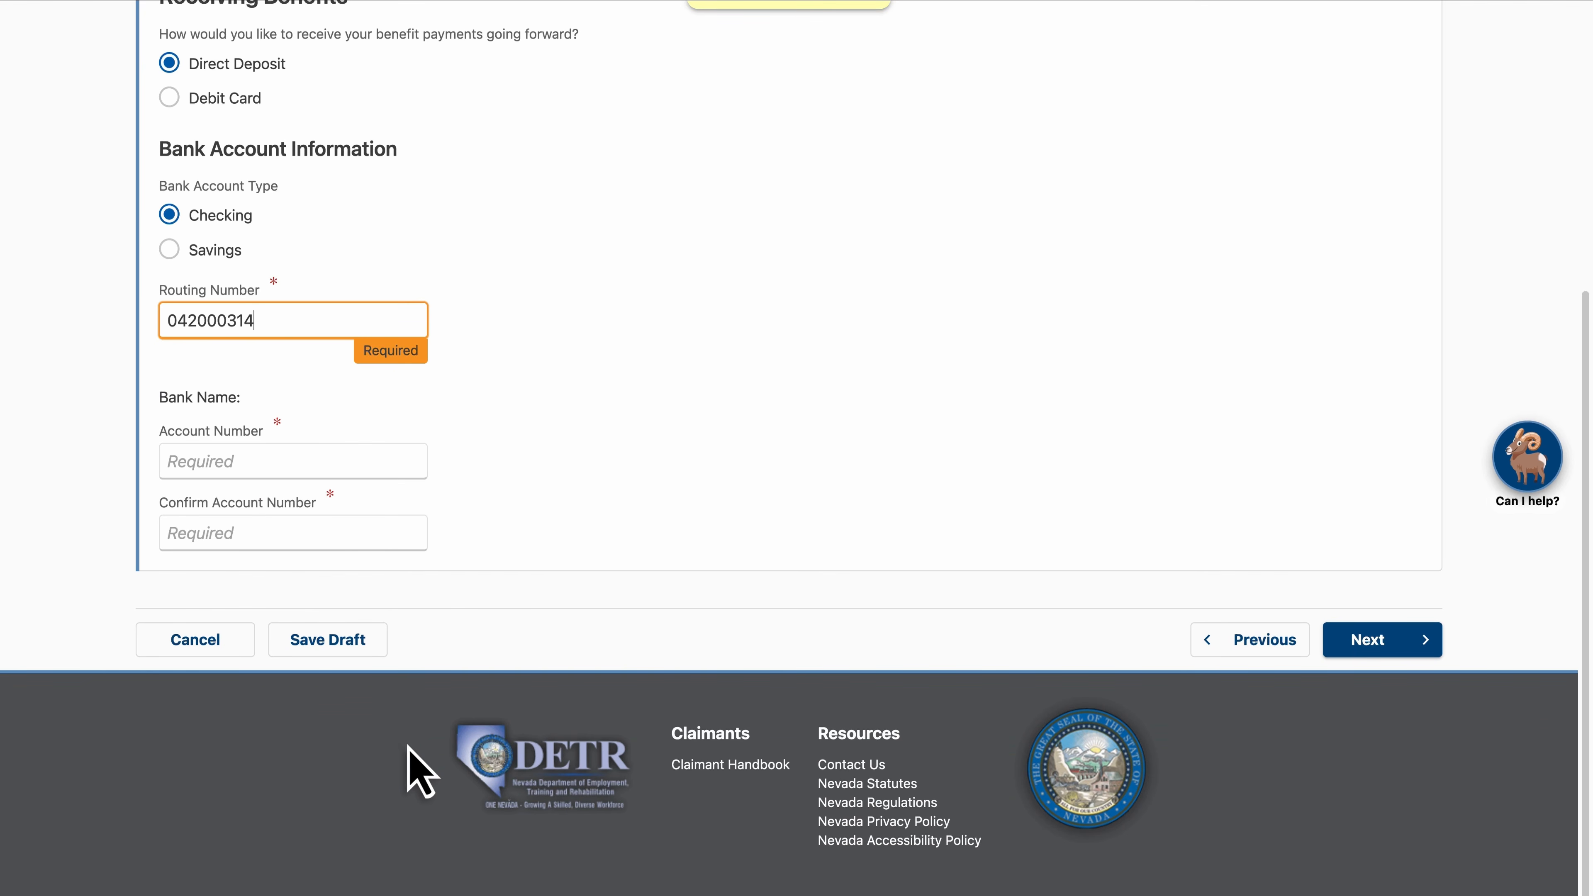
left_click(377, 459)
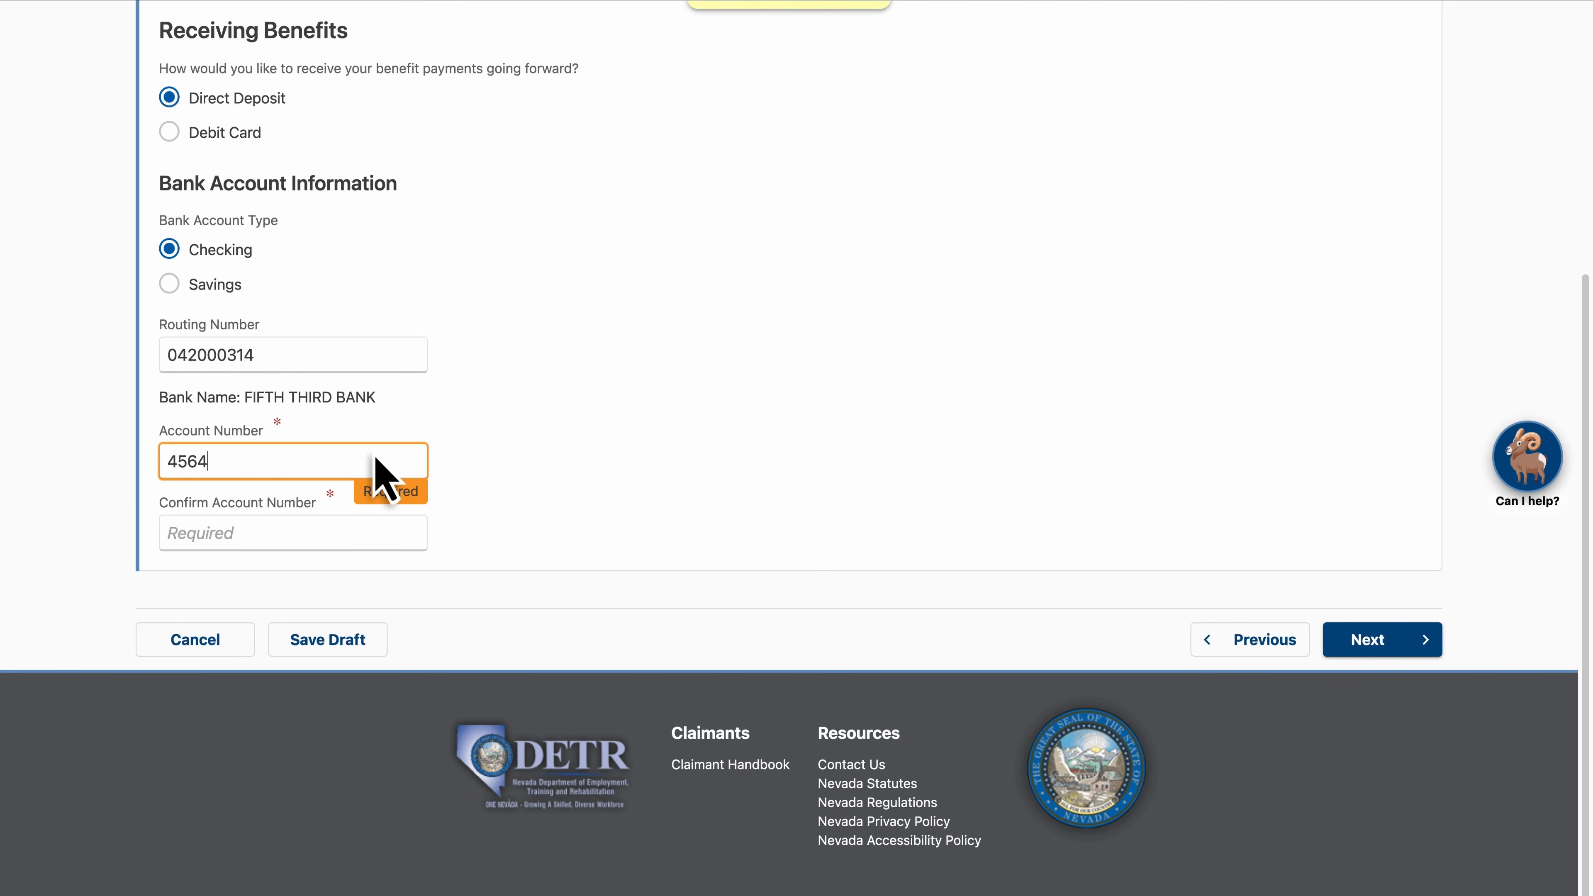
left_click(377, 537)
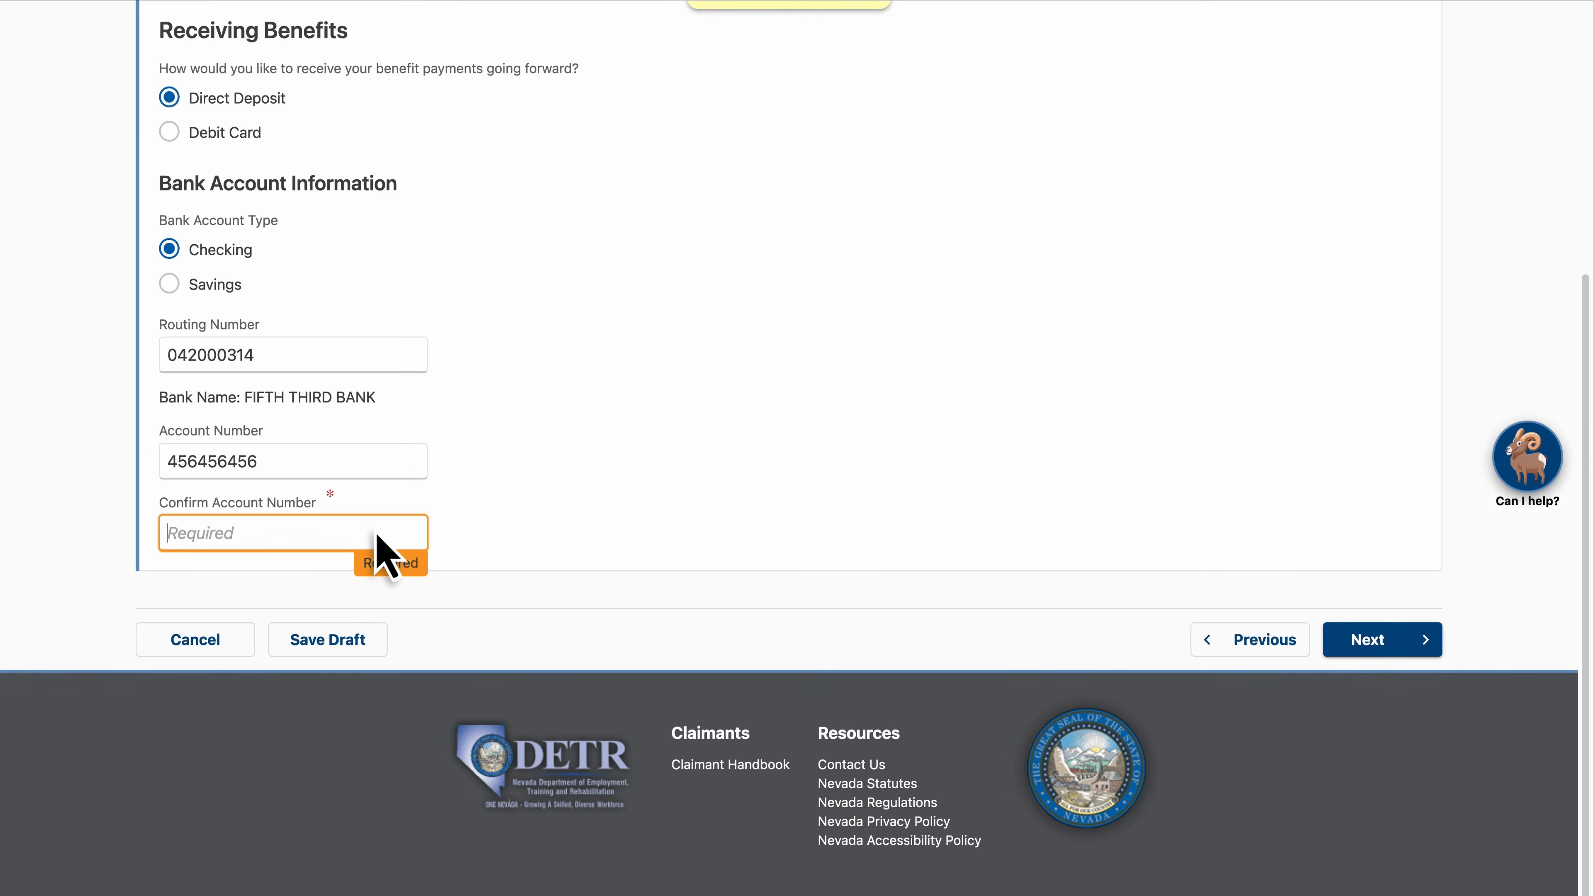
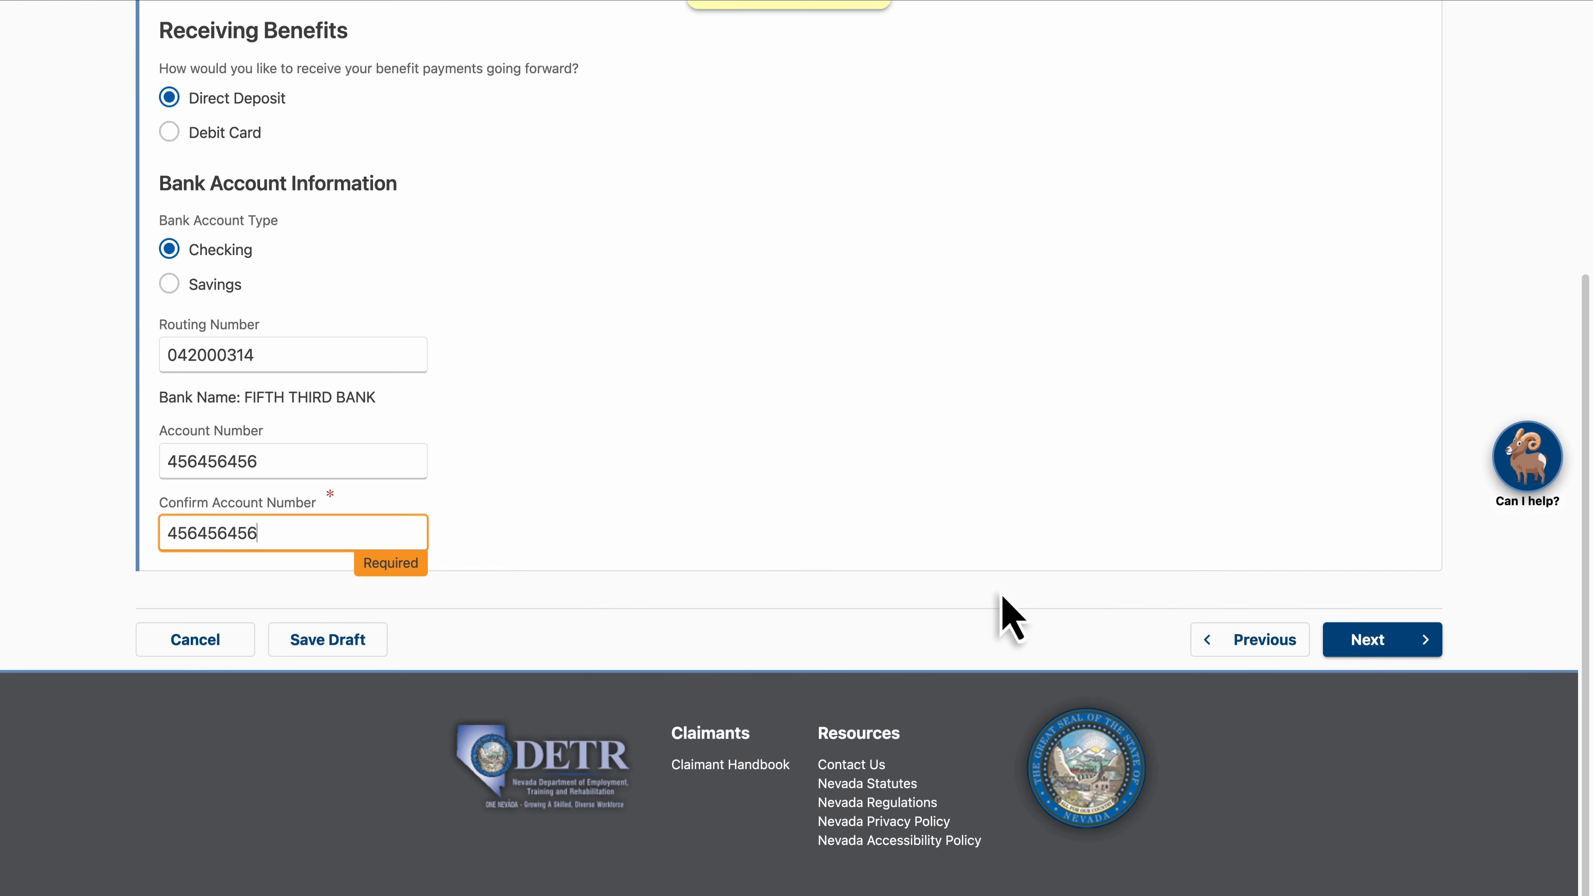
left_click(1355, 634)
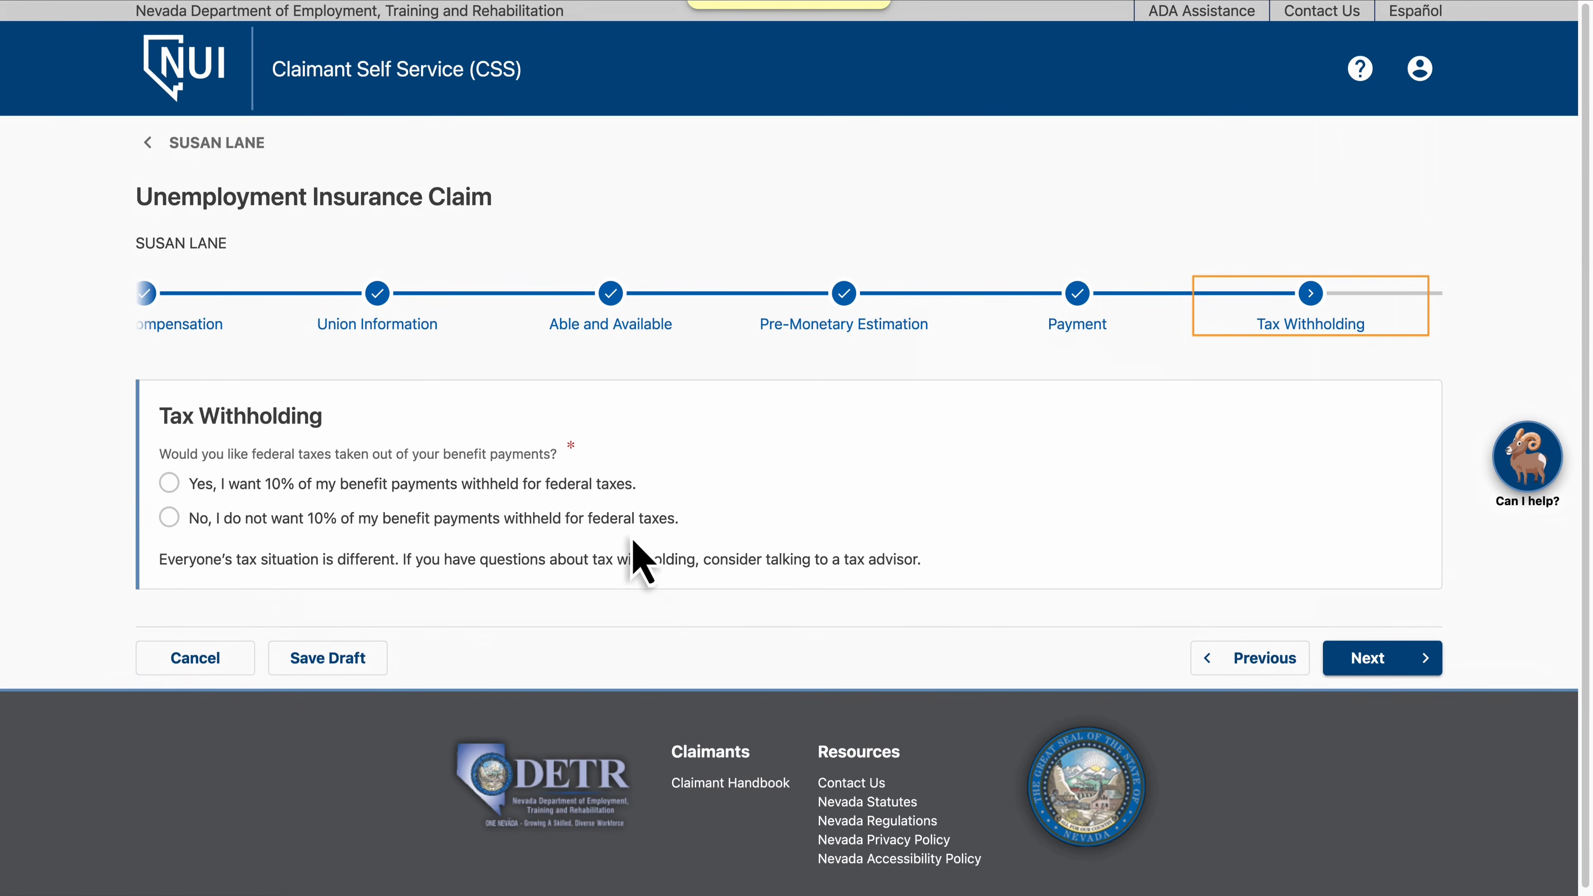
Opt to have 10% of benefit payments withheld for federal taxes and continue
left_click(169, 485)
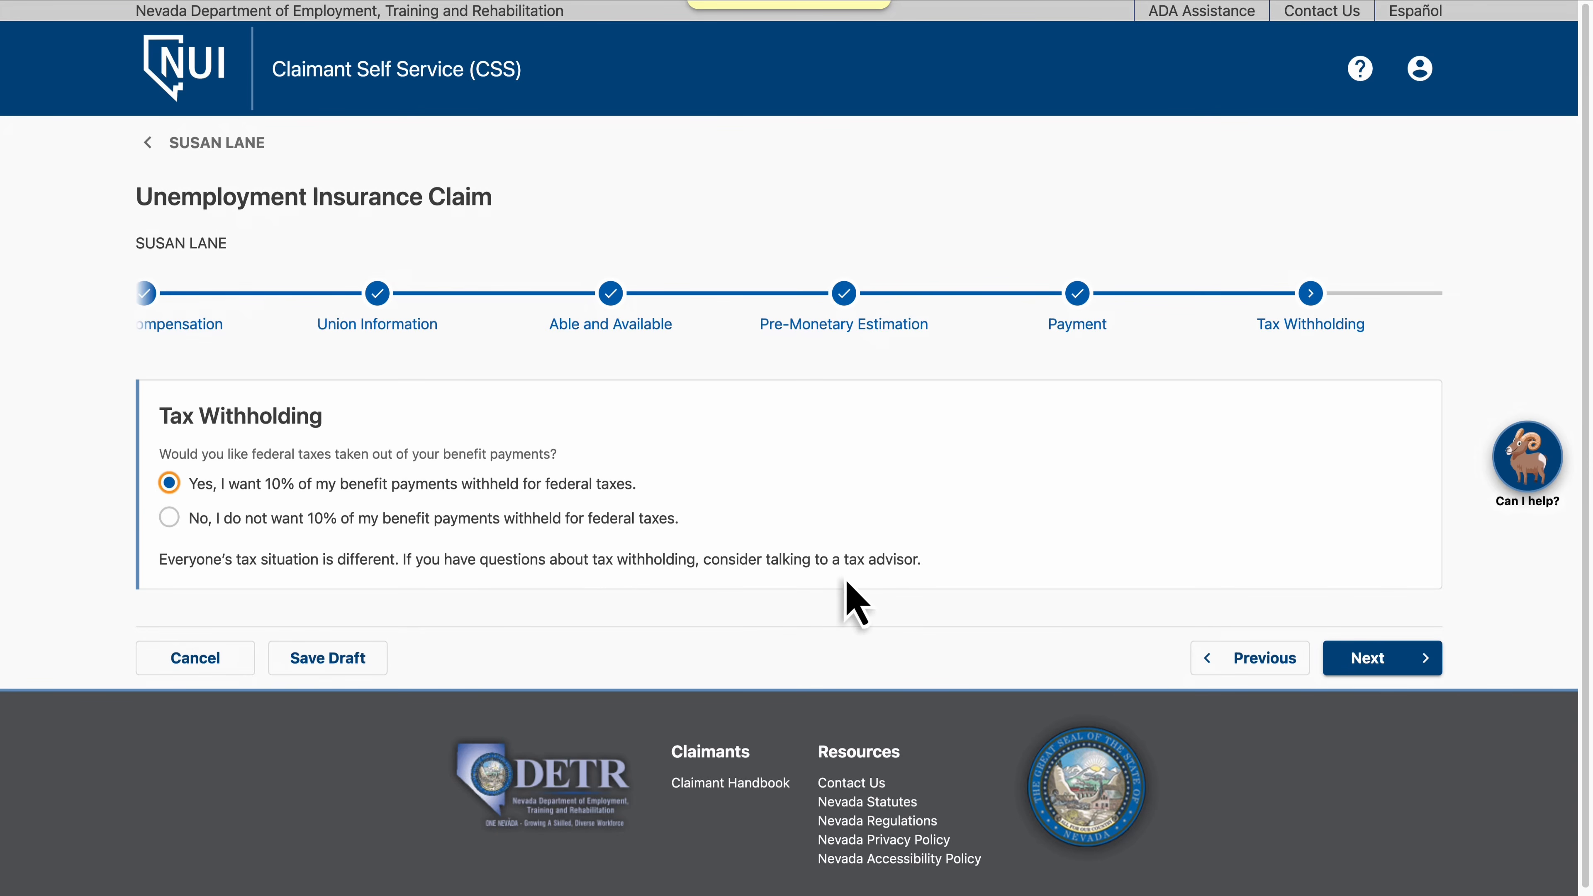
left_click(1379, 657)
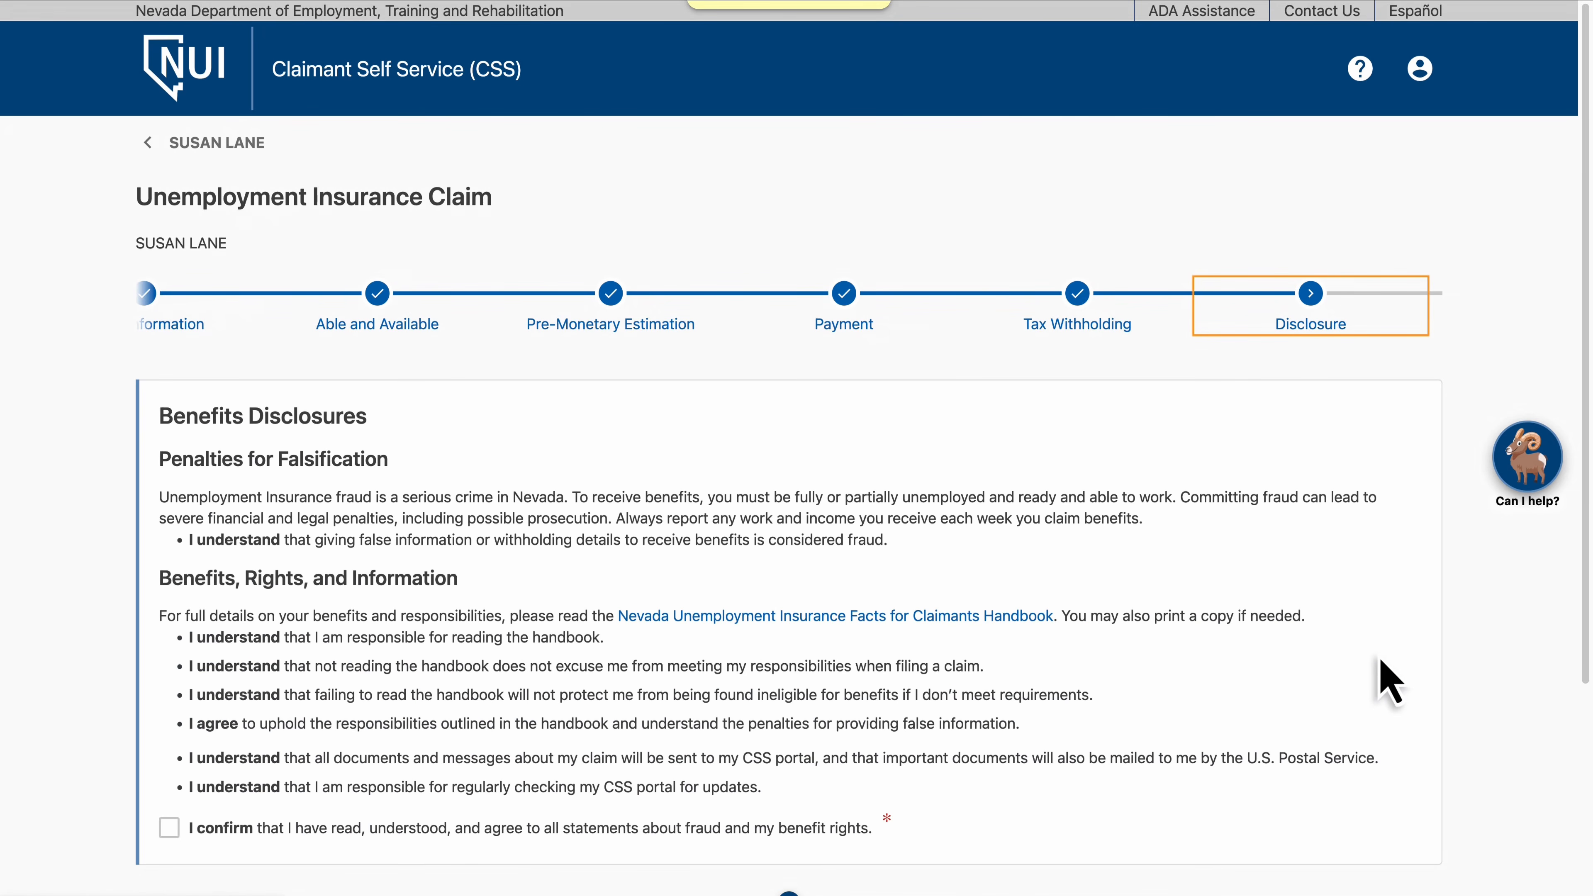
Confirm agreement to all fraud and benefit rights disclosure statements and continue
left_click(169, 828)
scroll(167, 824, "down", 5)
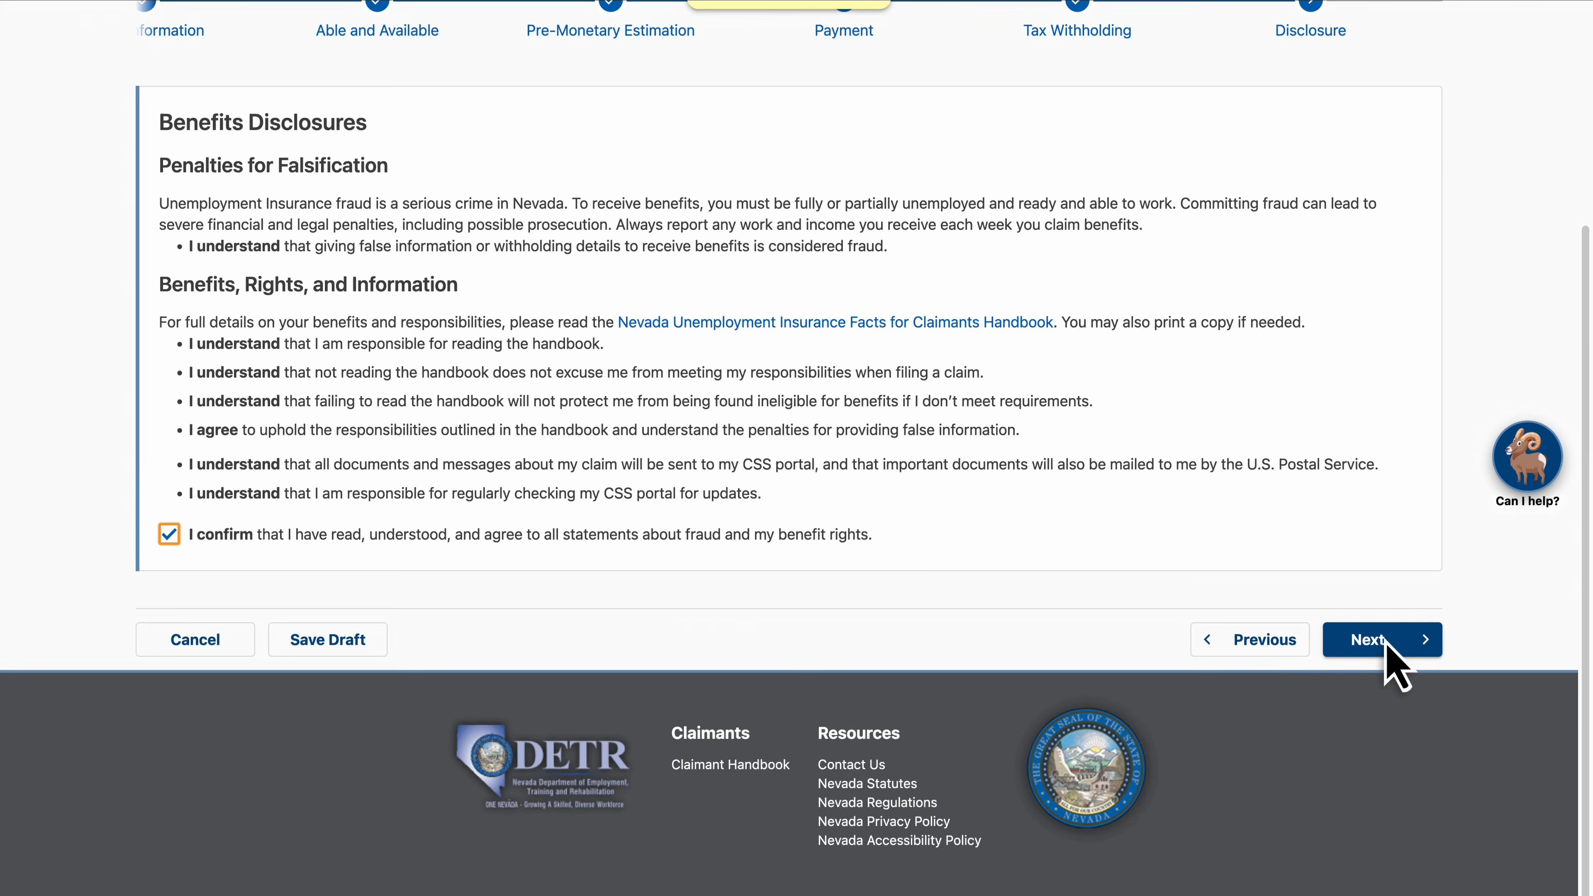
left_click(1383, 638)
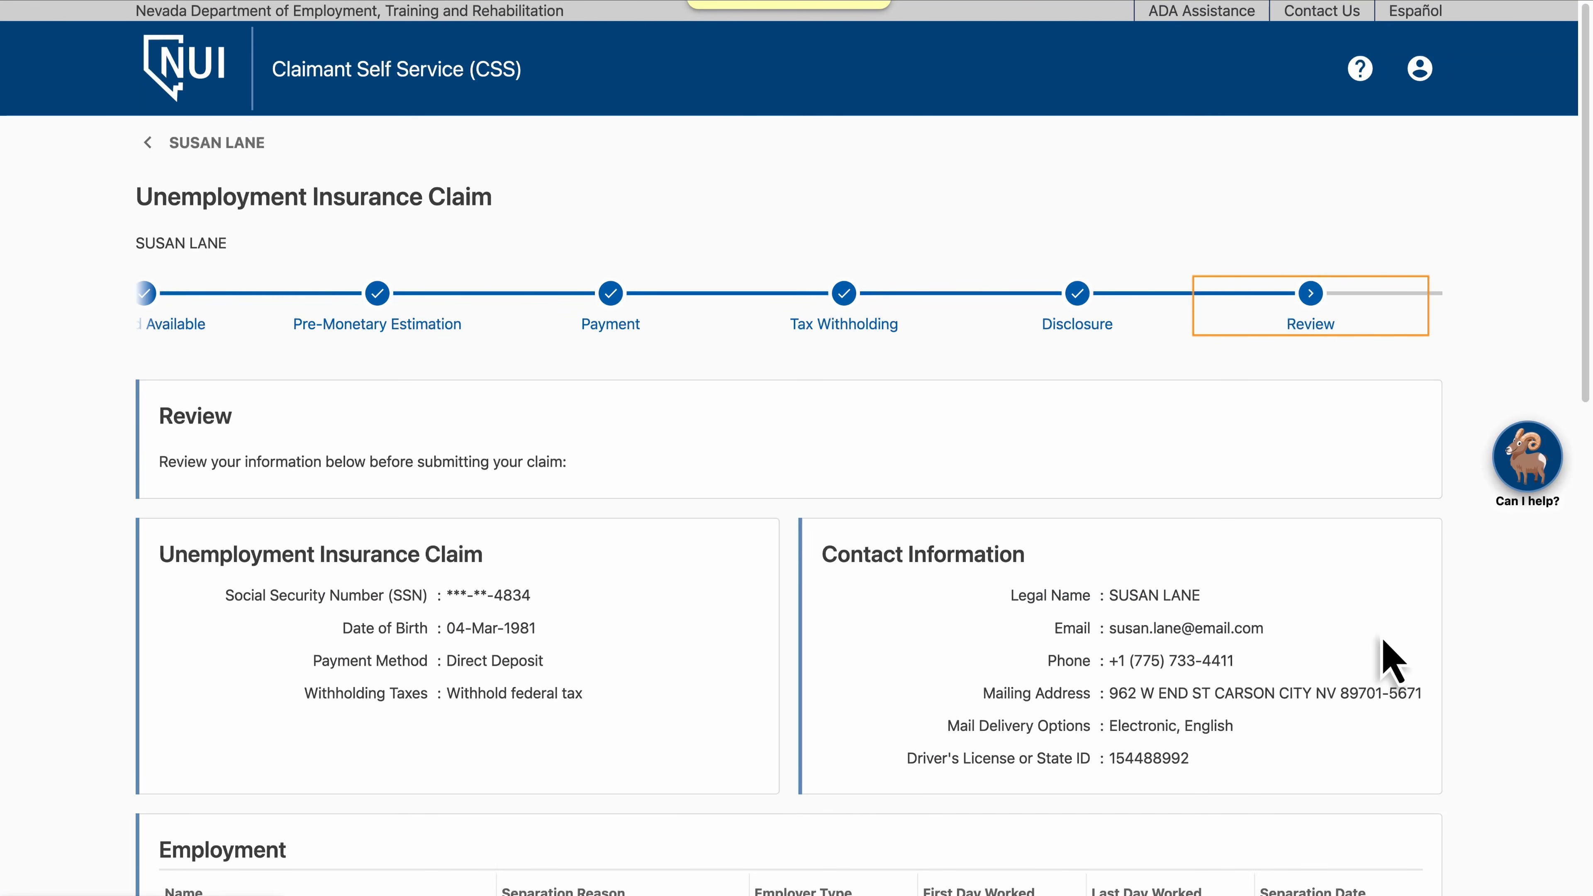
Review the claim summary and submit the unemployment insurance claim
scroll(1391, 662, "down", 7)
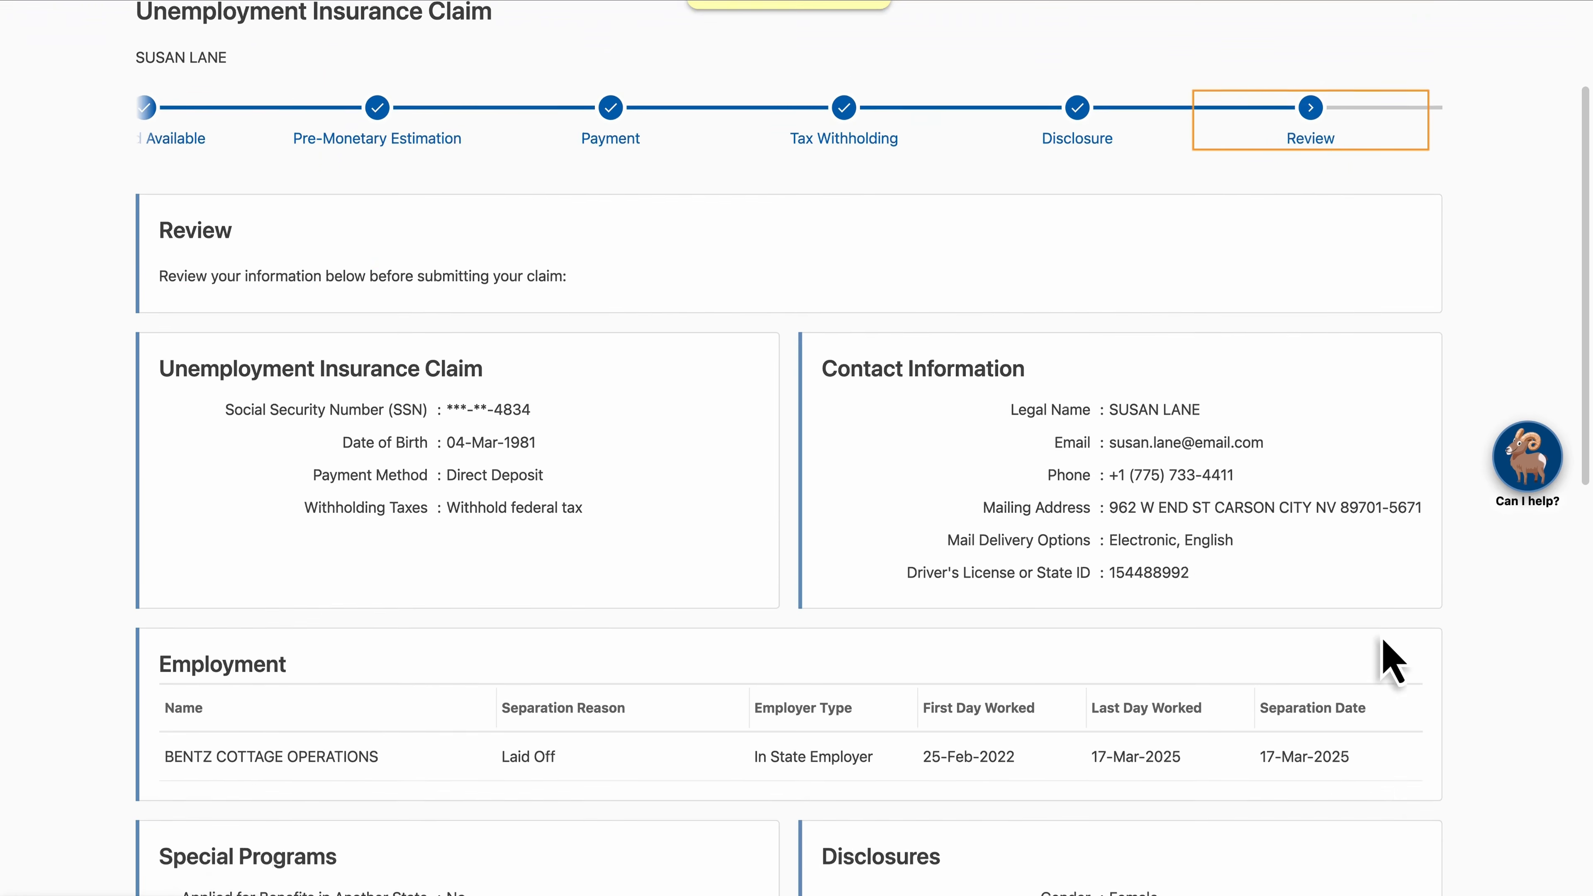
scroll(1391, 662, "down", 8)
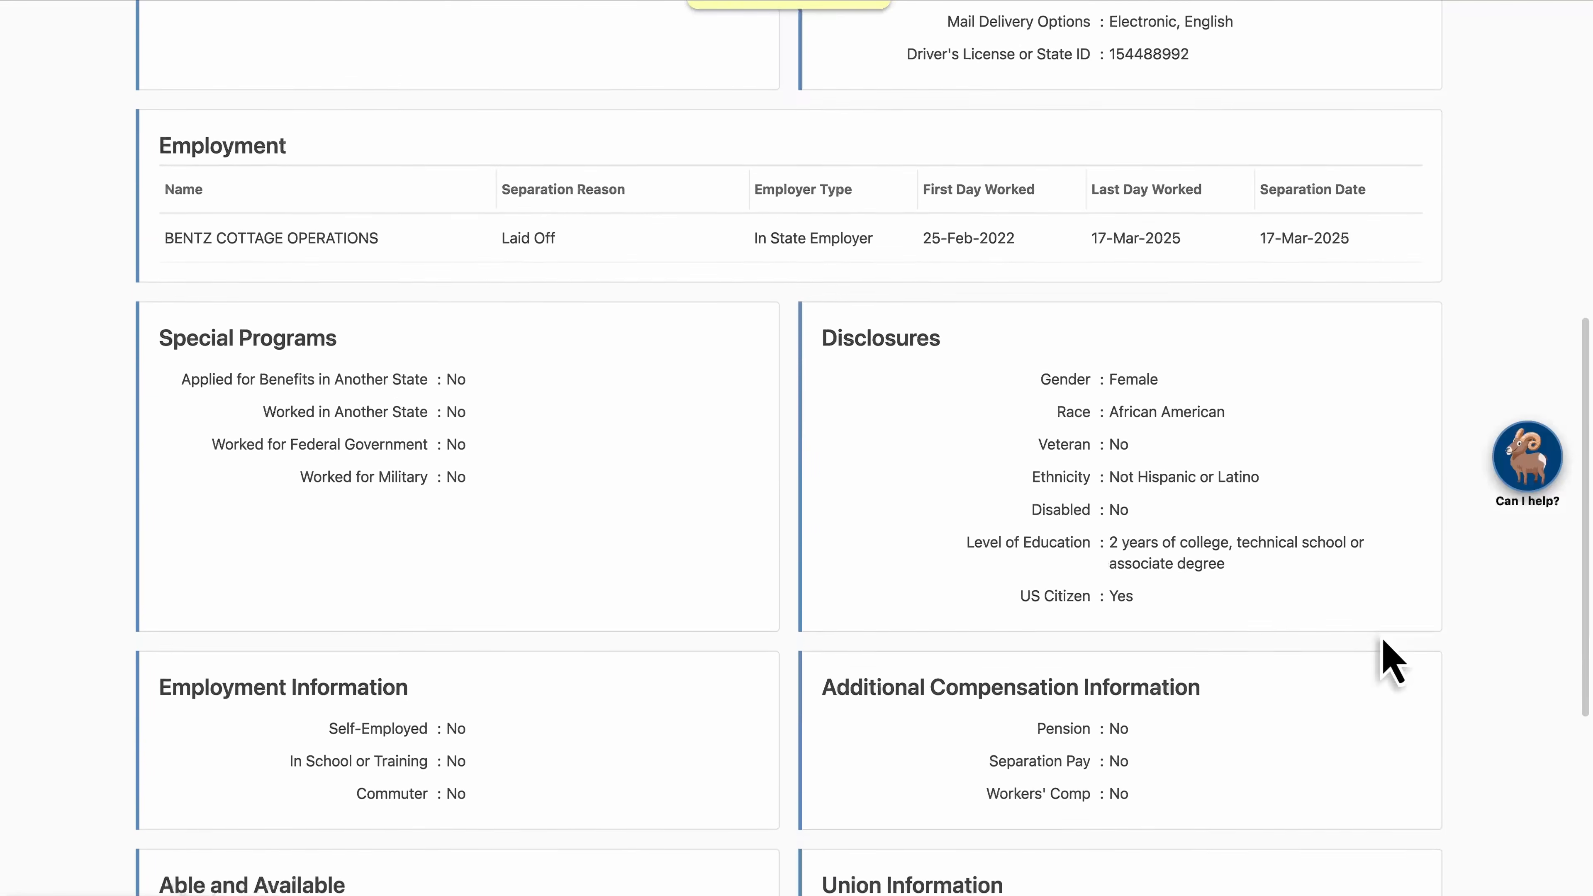
scroll(1384, 641, "down", 3)
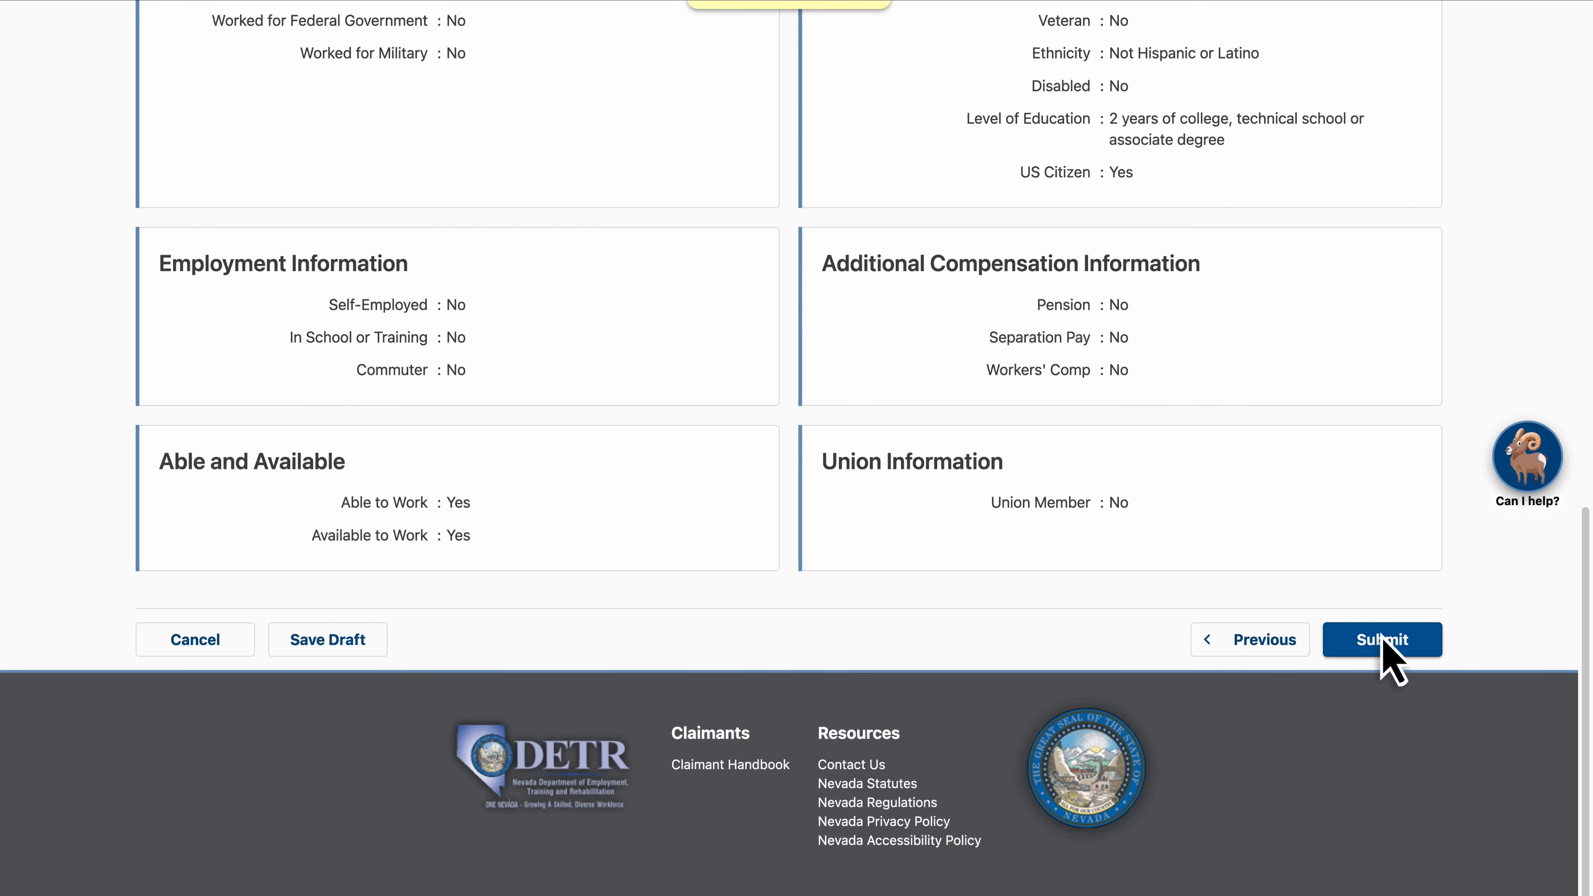
left_click(1385, 643)
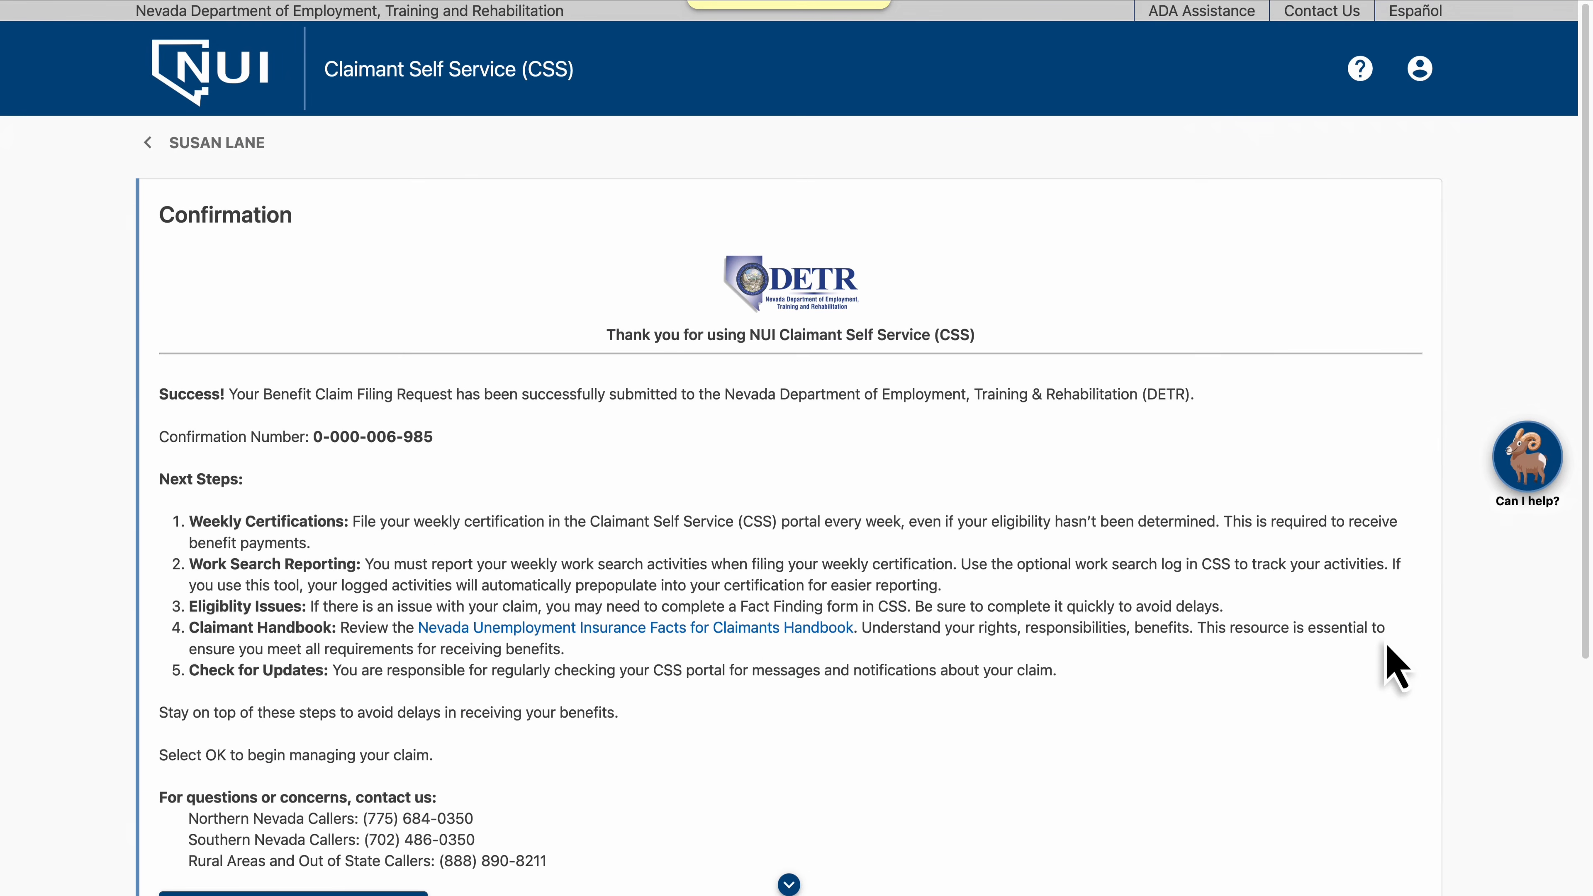
Close the confirmation page and check the current unemployment claim's status on the claimant summary
scroll(1386, 645, "down", 5)
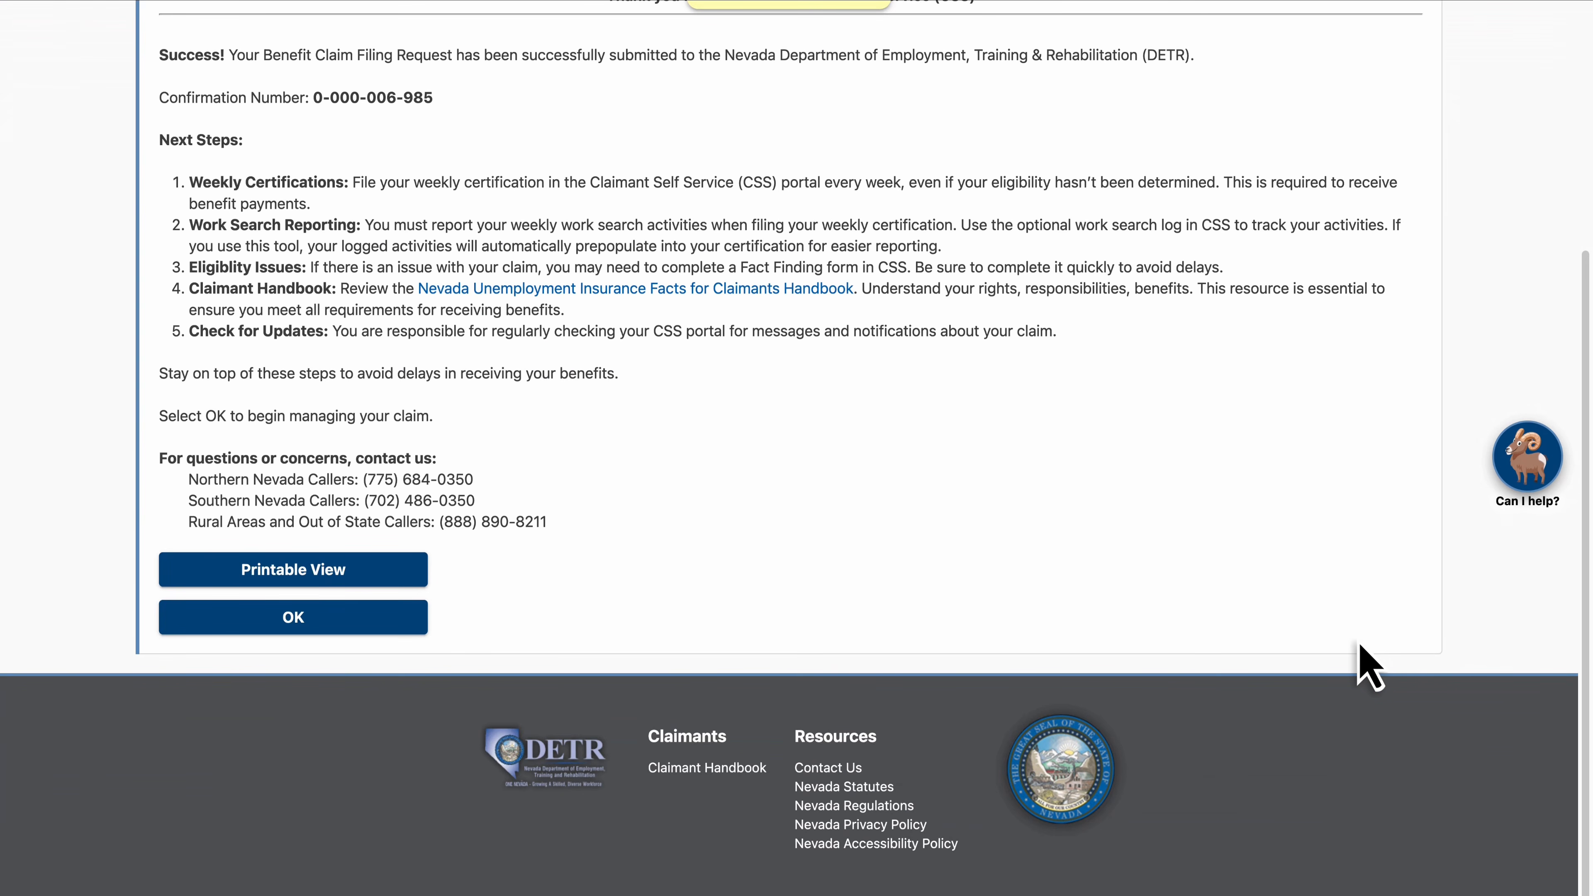
left_click(294, 624)
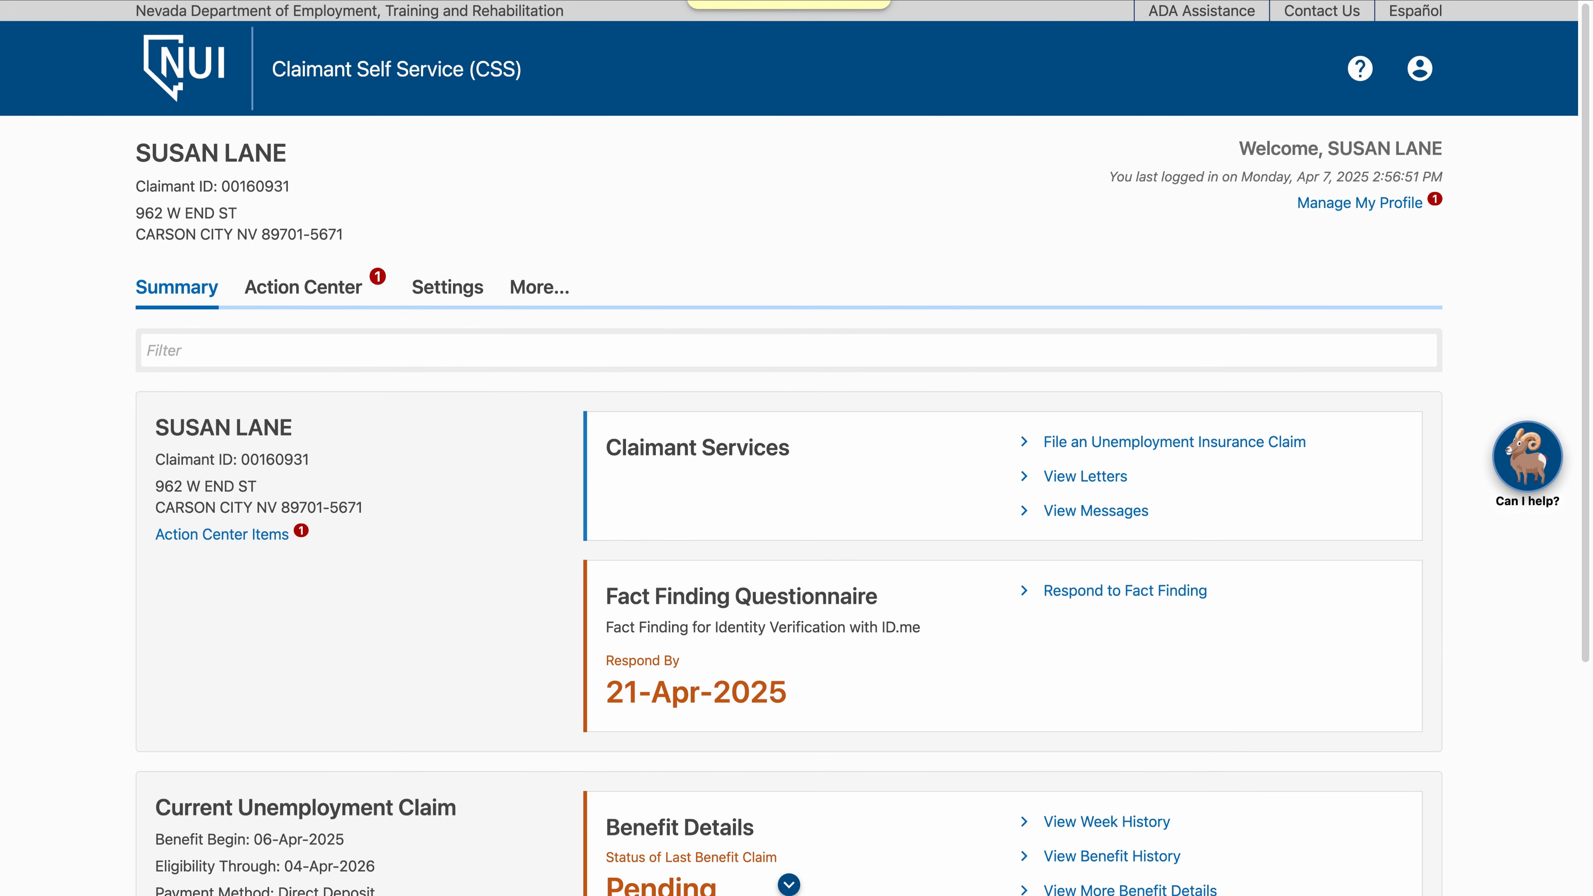
scroll(797, 448, "down", 5)
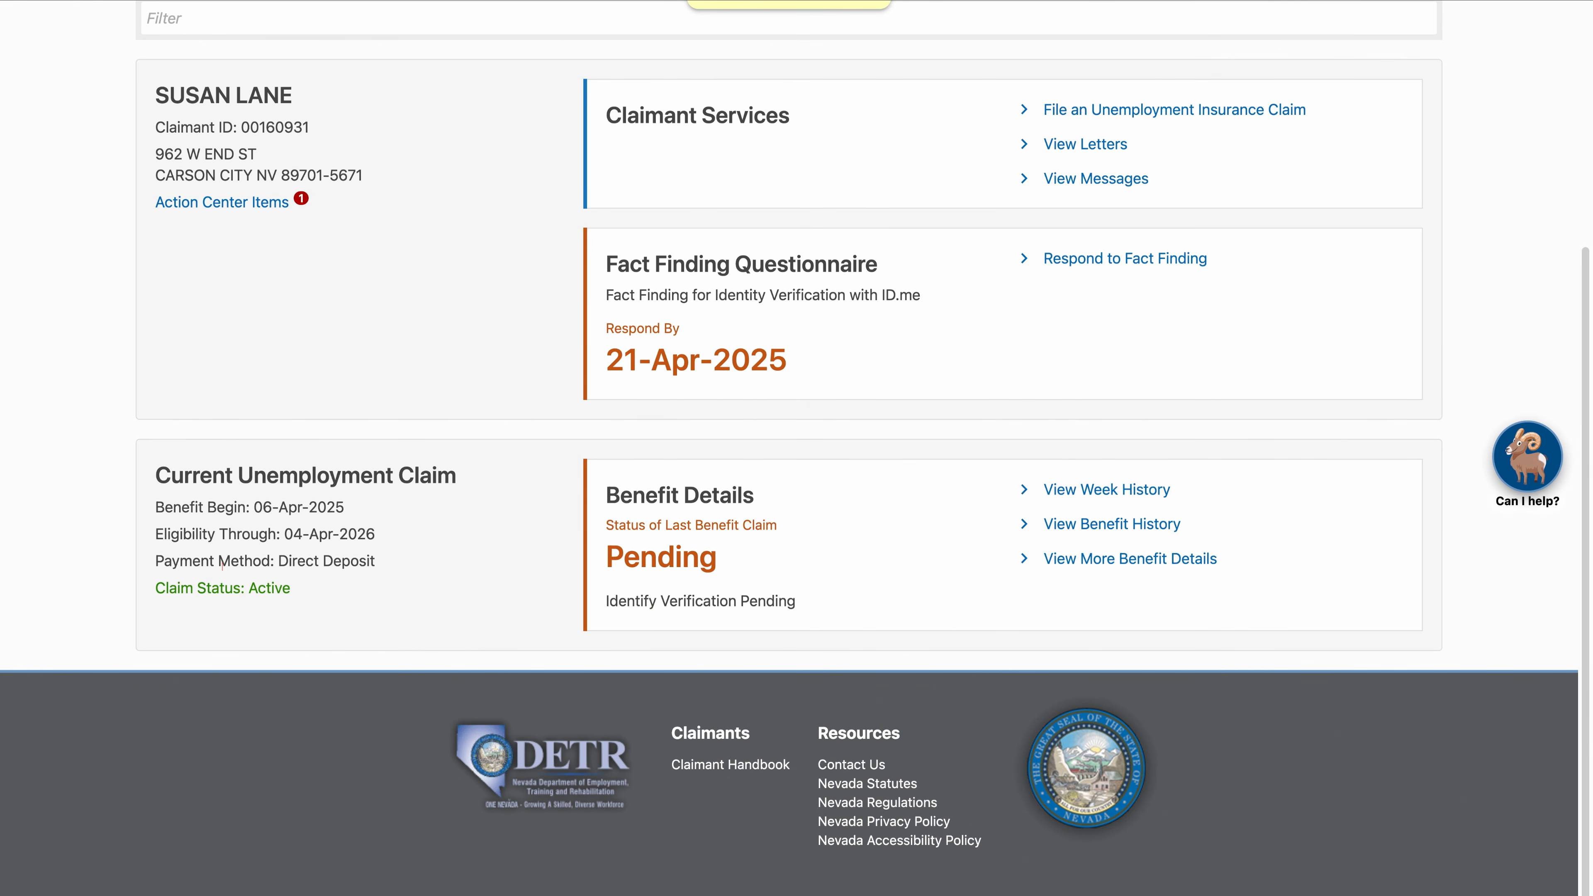
mouse_move(223, 565)
left_mouse_down()
mouse_move(259, 565)
mouse_move(210, 613)
mouse_move(197, 562)
mouse_move(221, 565)
left_mouse_up()
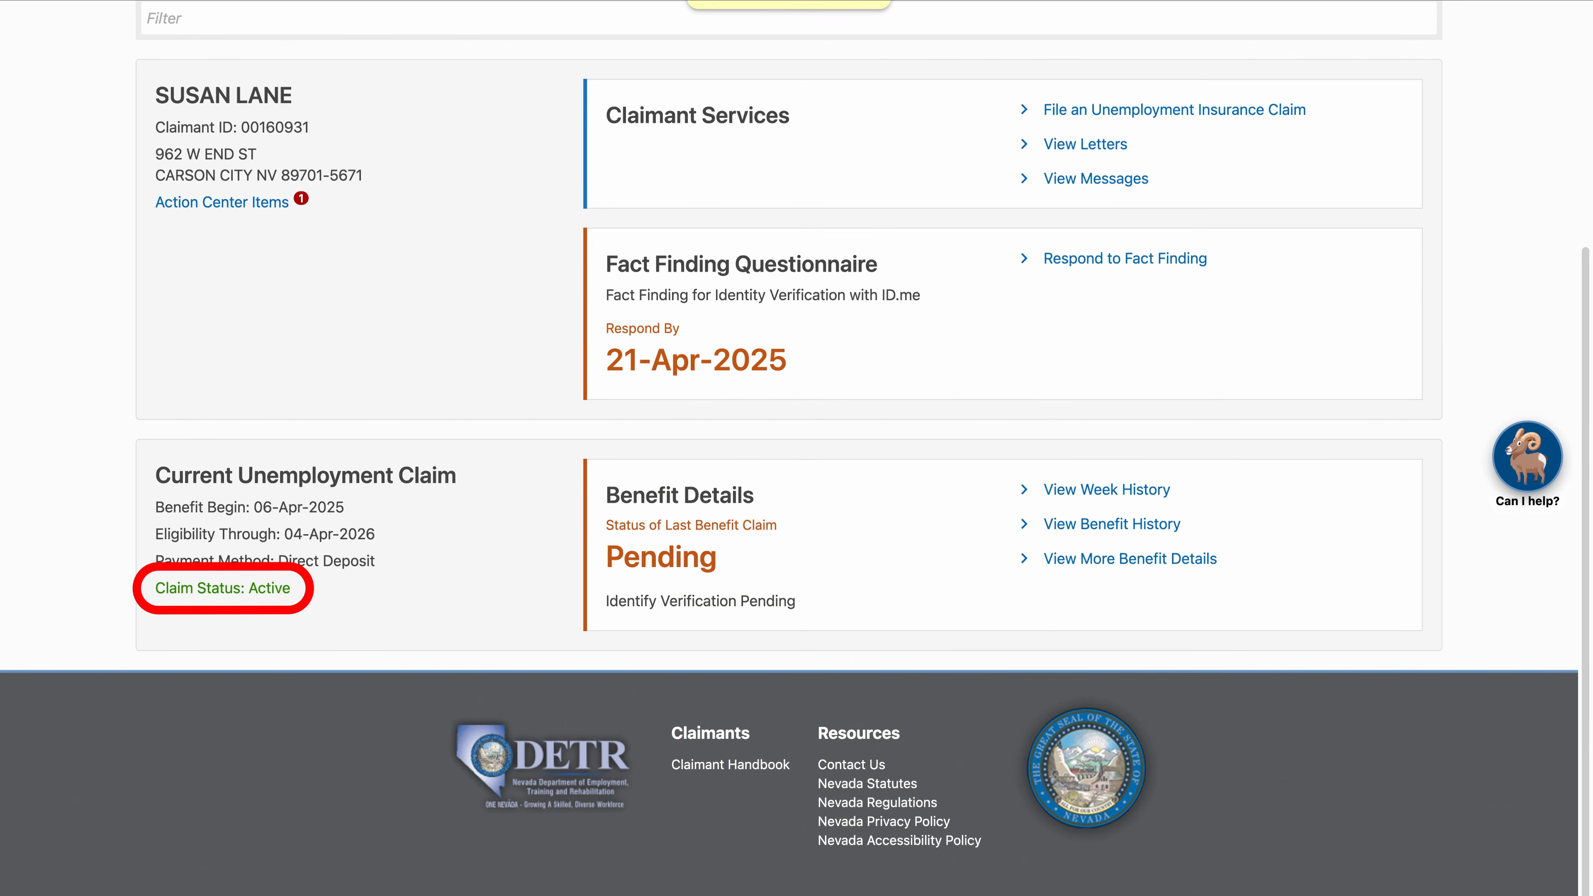